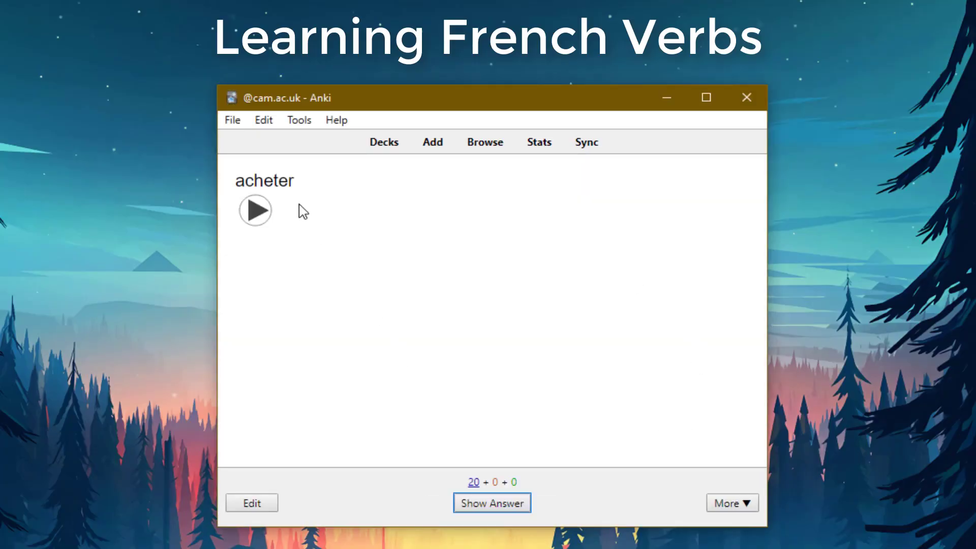
Play and reveal acheter and advenir, rating acheter Good and advenir with Space.
{"action": "left_click", "coordinate": [255, 209]}
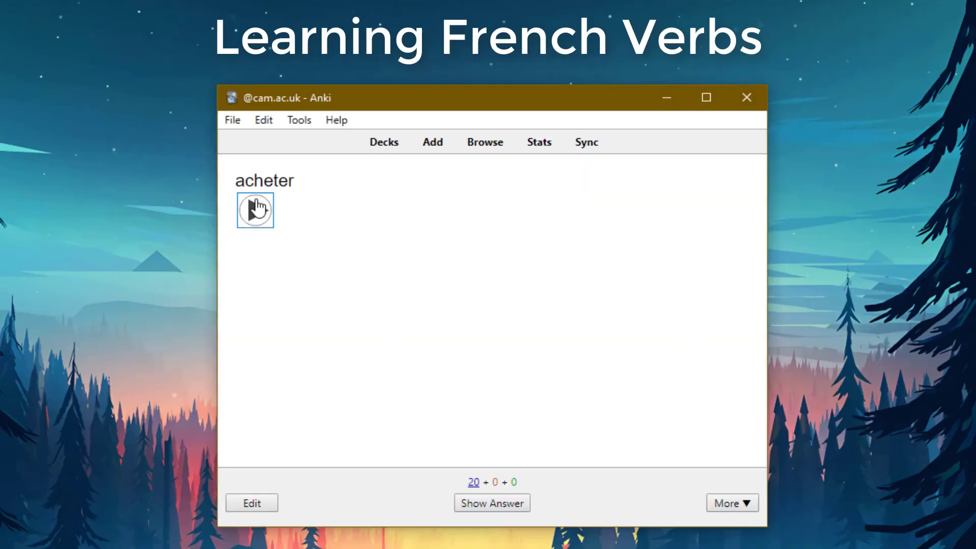
{"action": "left_click", "coordinate": [510, 508]}
{"action": "left_click", "coordinate": [492, 505]}
{"action": "left_click", "coordinate": [502, 508]}
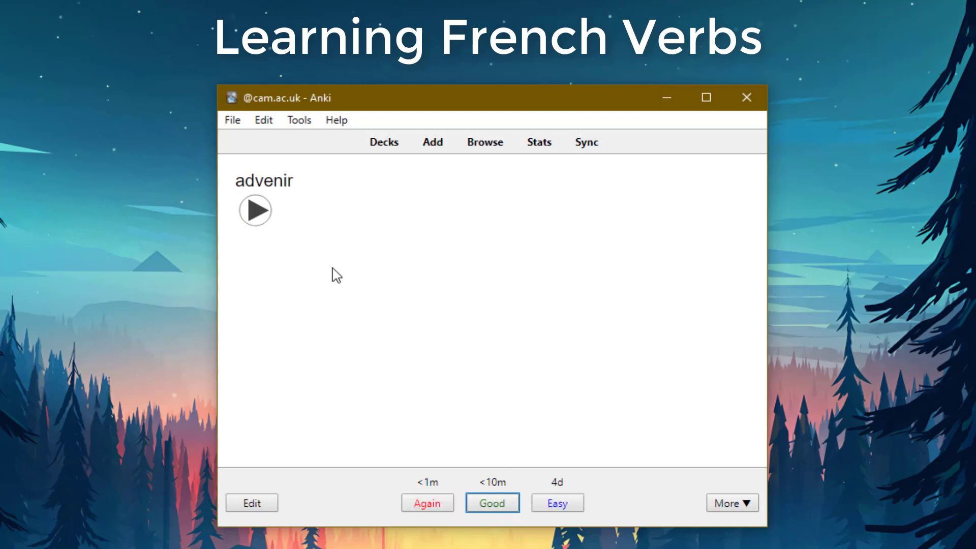
{"action": "left_click", "coordinate": [263, 221]}
{"action": "left_click", "coordinate": [503, 506]}
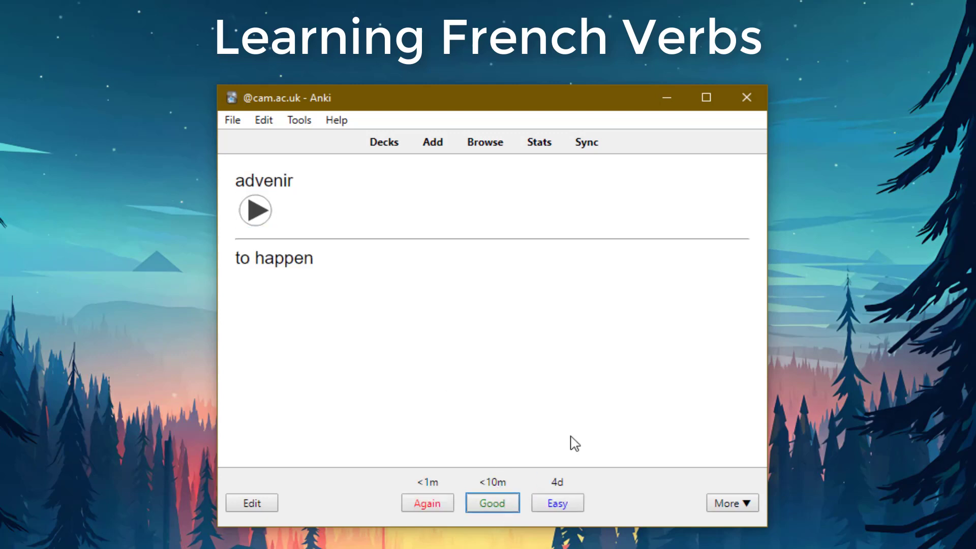
{"action": "key", "text": "space"}
{"action": "key", "text": "space"}
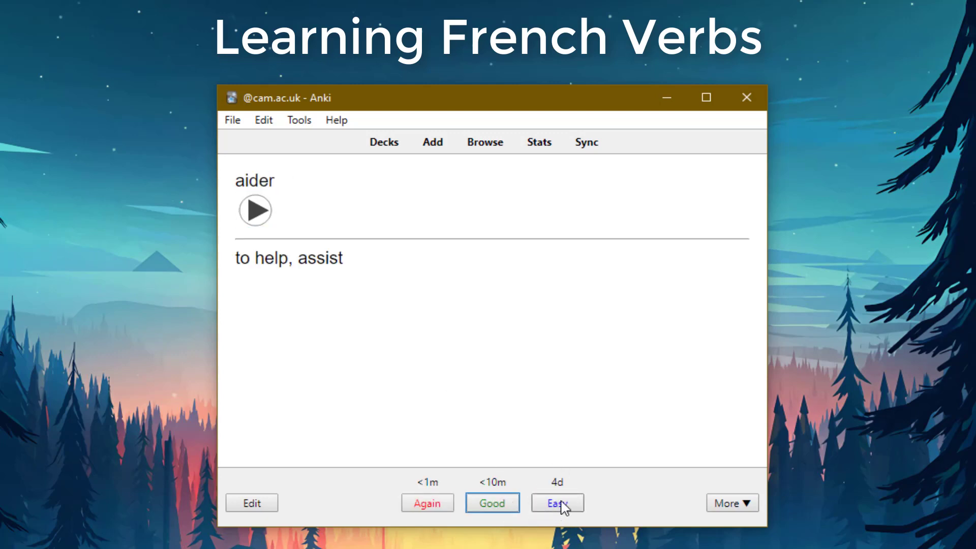
Rate aider Easy, aimer Again, ajouter Good and appeler Easy.
{"action": "left_click", "coordinate": [559, 504]}
{"action": "left_click", "coordinate": [506, 509]}
{"action": "left_click", "coordinate": [446, 505]}
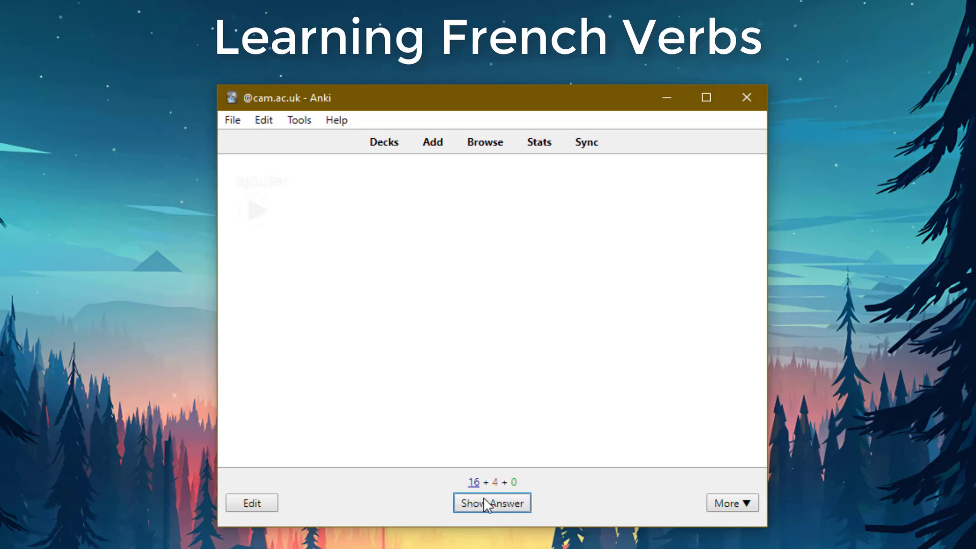
{"action": "left_click", "coordinate": [497, 507]}
{"action": "left_click", "coordinate": [494, 510]}
{"action": "left_click", "coordinate": [522, 507]}
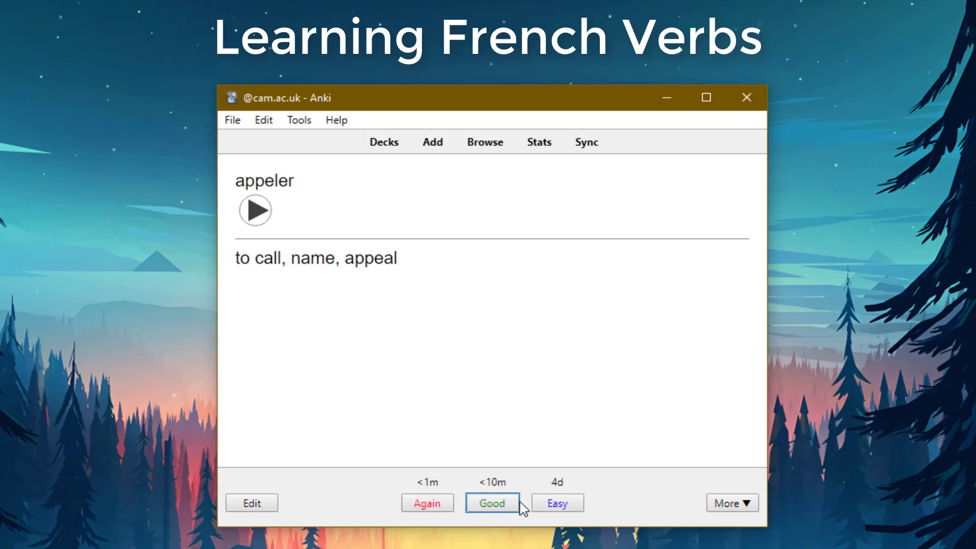
{"action": "left_click", "coordinate": [547, 510]}
Rate apporter, then apprendre Again, arrêter Easy and attendre Good.
{"action": "left_click", "coordinate": [475, 510]}
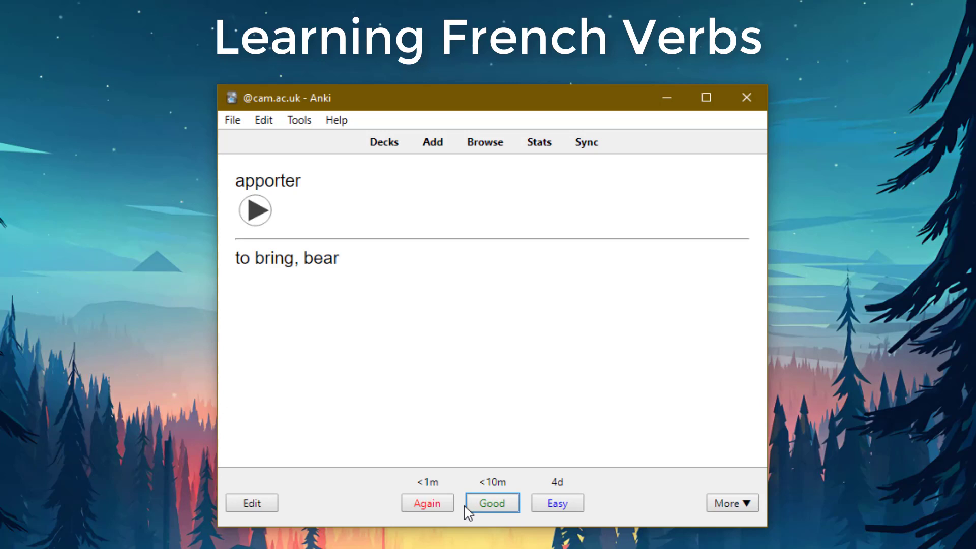
{"action": "left_click", "coordinate": [468, 509]}
{"action": "left_click", "coordinate": [481, 510]}
{"action": "left_click", "coordinate": [447, 509]}
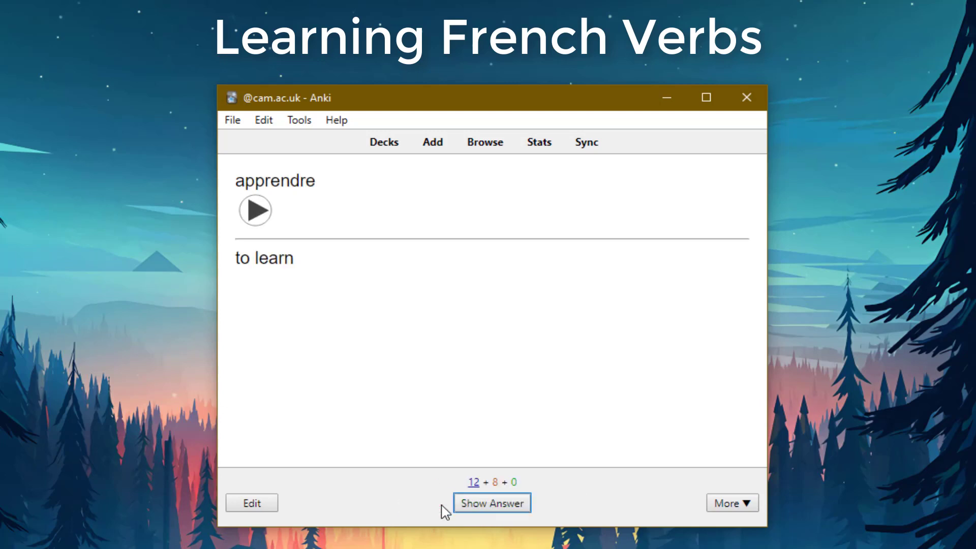
{"action": "left_click", "coordinate": [495, 507]}
{"action": "left_click", "coordinate": [544, 509]}
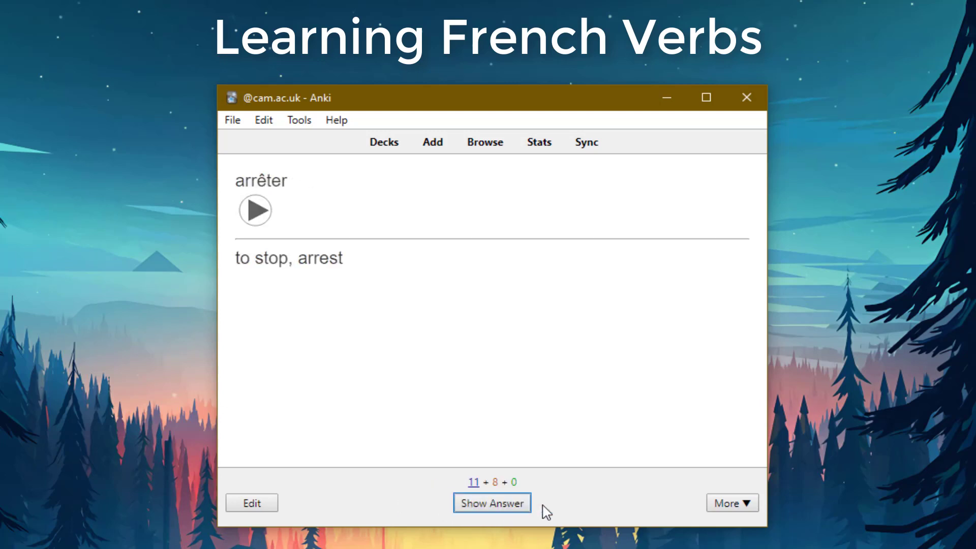
{"action": "left_click", "coordinate": [496, 505]}
{"action": "left_click", "coordinate": [501, 508]}
Rate connaître Again, continuer Good and contrôler Easy after revealing each answer.
{"action": "left_click", "coordinate": [484, 508]}
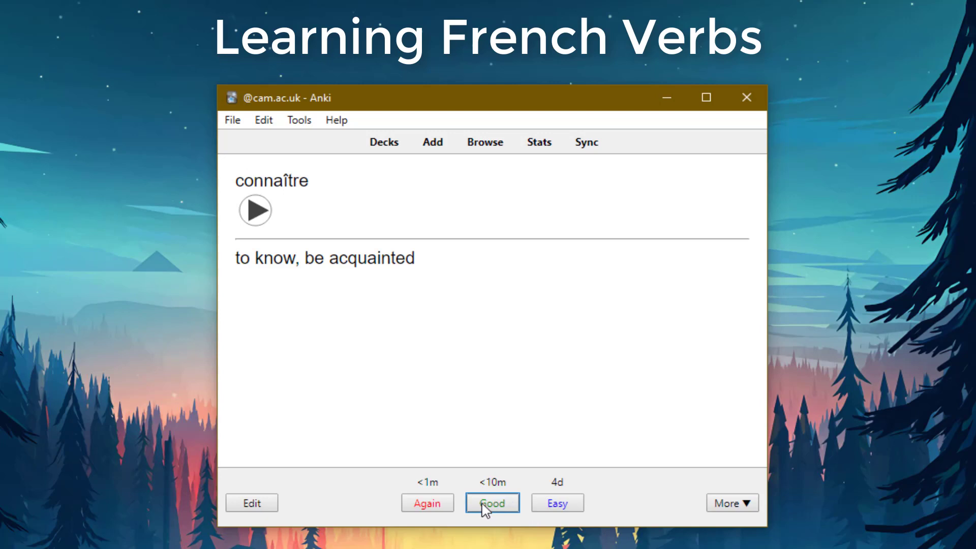
{"action": "left_click", "coordinate": [449, 510]}
{"action": "left_click", "coordinate": [508, 506]}
{"action": "left_click", "coordinate": [508, 506]}
{"action": "left_click", "coordinate": [528, 508]}
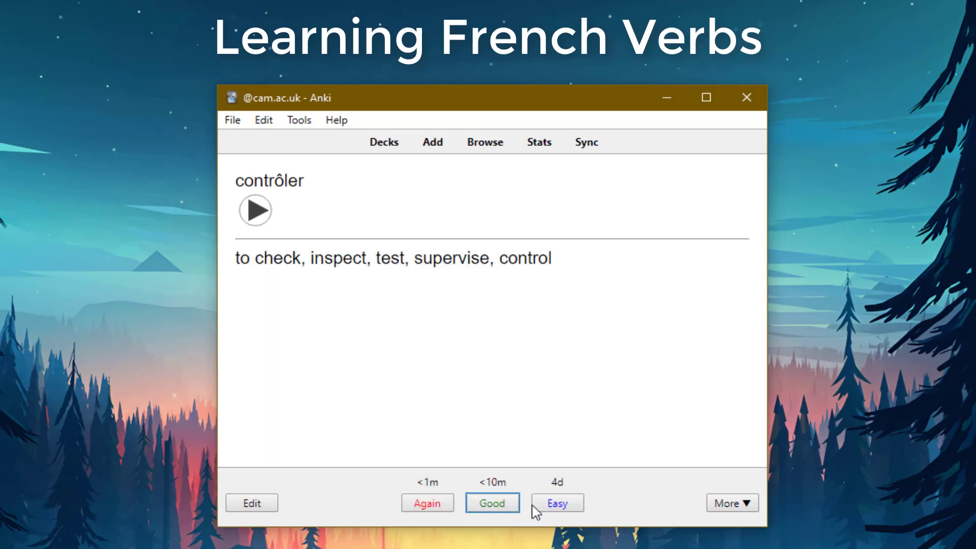
{"action": "left_click", "coordinate": [539, 508]}
Rate corriger, coucher and couper Good after revealing each answer.
{"action": "left_click", "coordinate": [513, 508]}
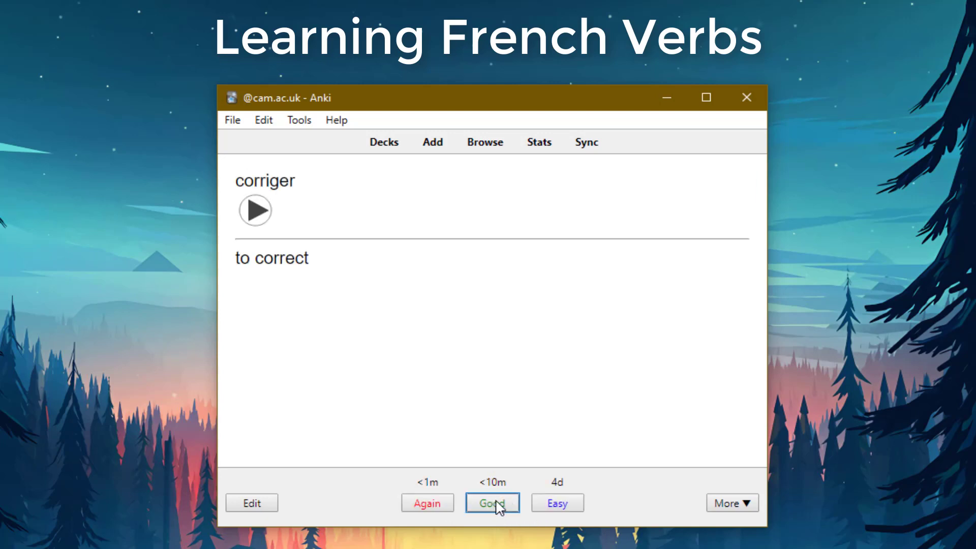
{"action": "left_click", "coordinate": [498, 506]}
{"action": "left_click", "coordinate": [500, 508]}
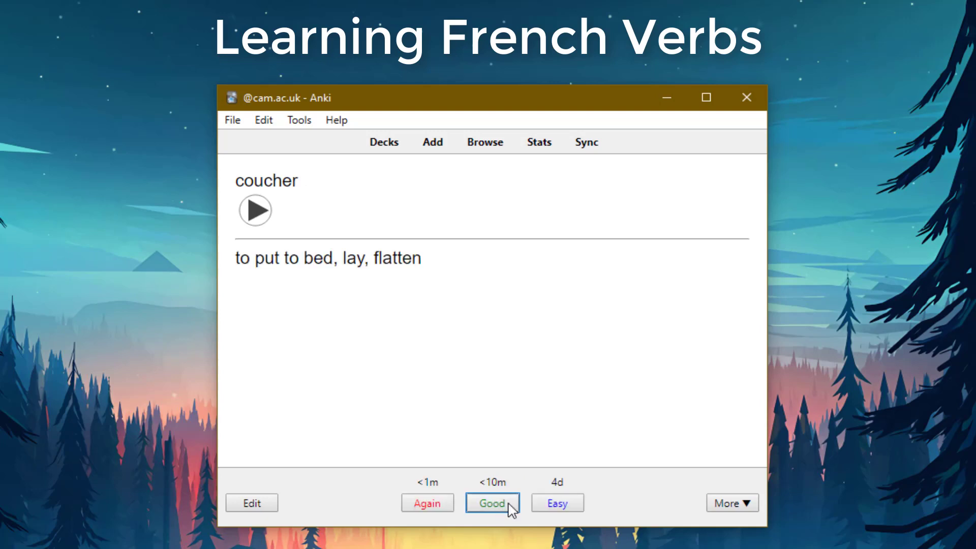
{"action": "left_click", "coordinate": [510, 505]}
{"action": "left_click", "coordinate": [508, 505]}
{"action": "left_click", "coordinate": [508, 505]}
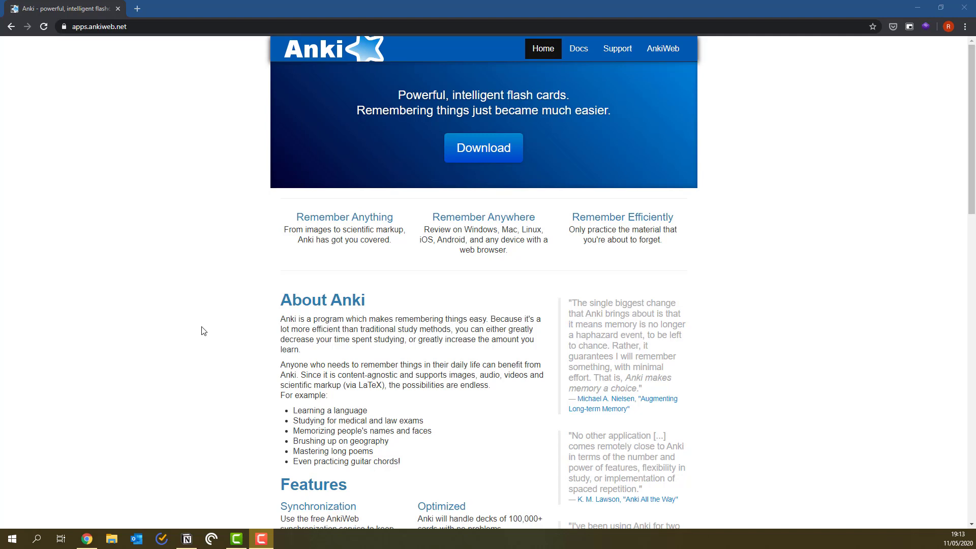
Download the Anki 2.1.26 64-bit Windows installer and install it to the default folder.
{"action": "left_click", "coordinate": [485, 151]}
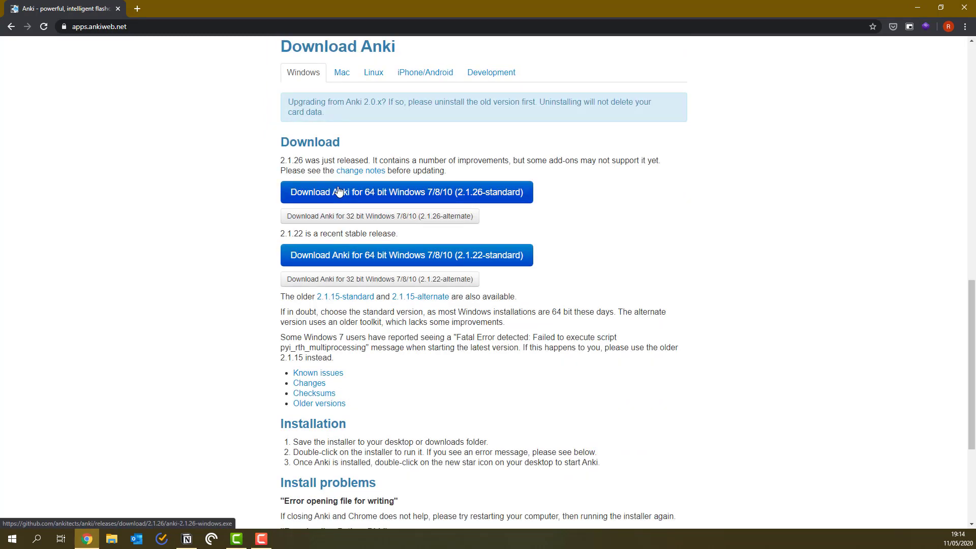
{"action": "left_click", "coordinate": [398, 197]}
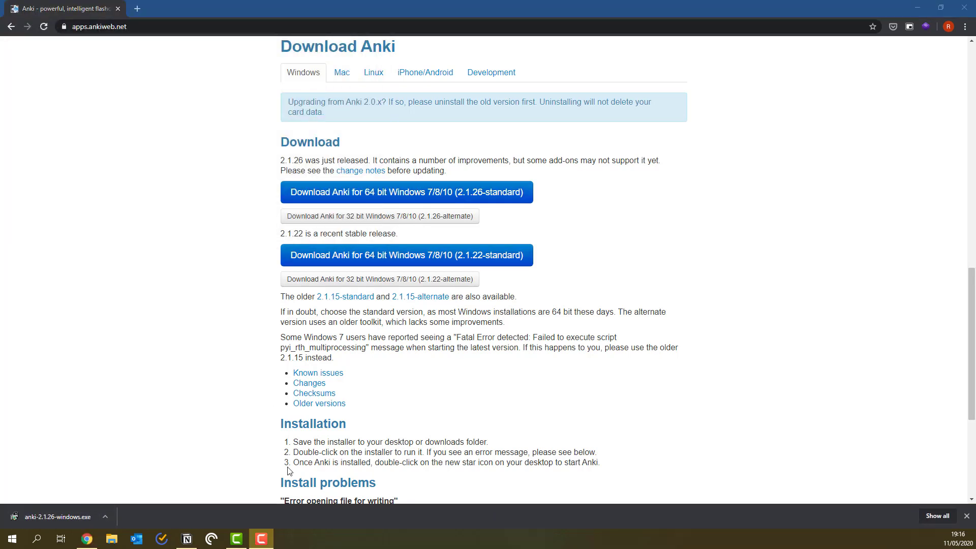
{"action": "left_click", "coordinate": [71, 513]}
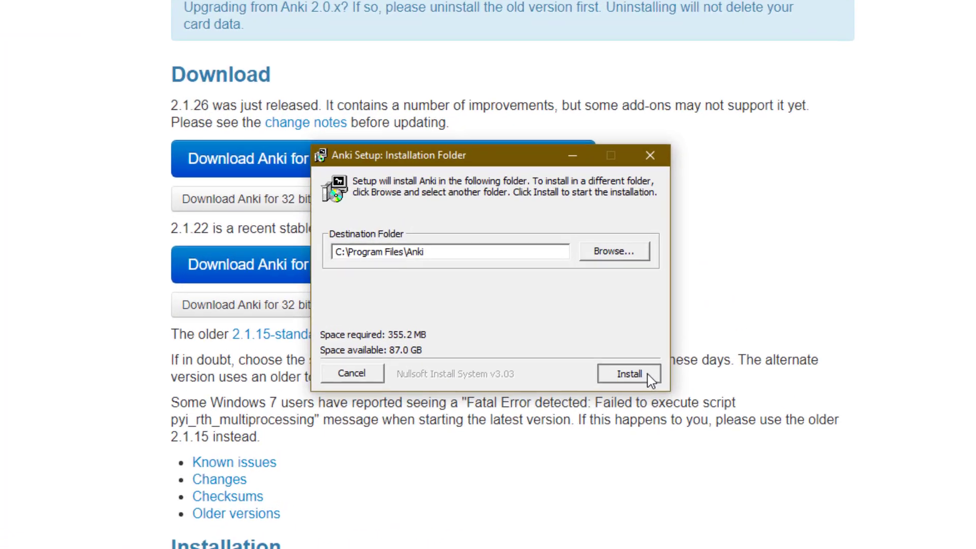
{"action": "left_click", "coordinate": [554, 320]}
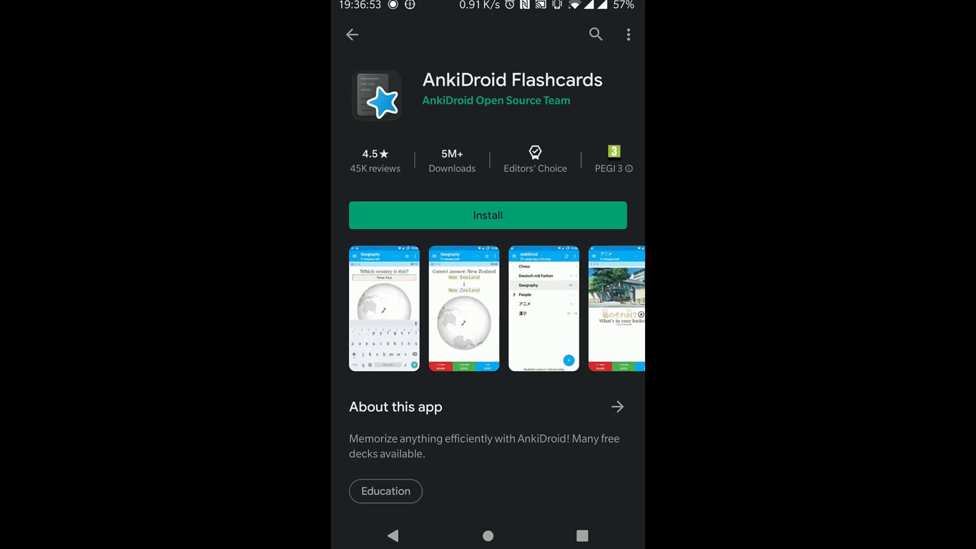
Install and launch AnkiDroid Flashcards, allowing file access and the database check.
{"action": "left_click", "coordinate": [487, 215]}
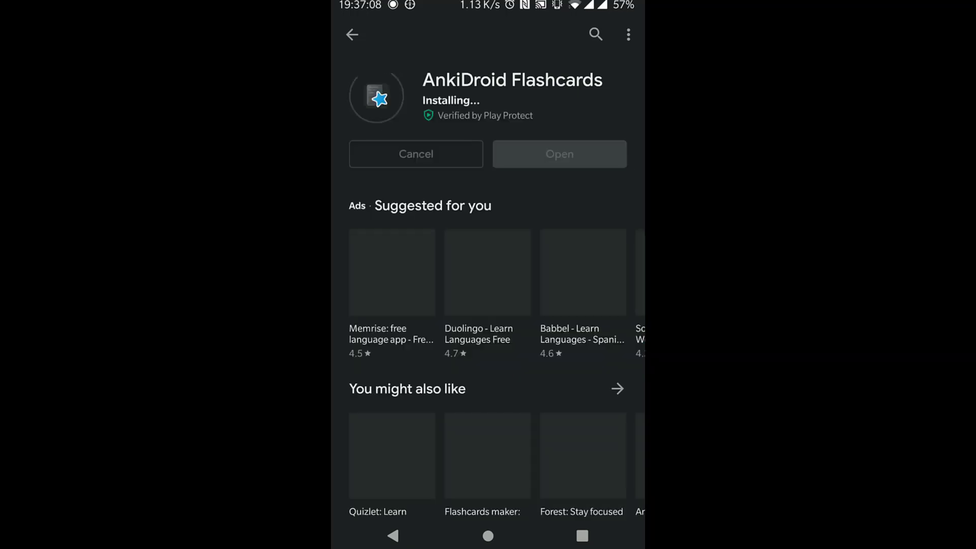
{"action": "left_click", "coordinate": [559, 154]}
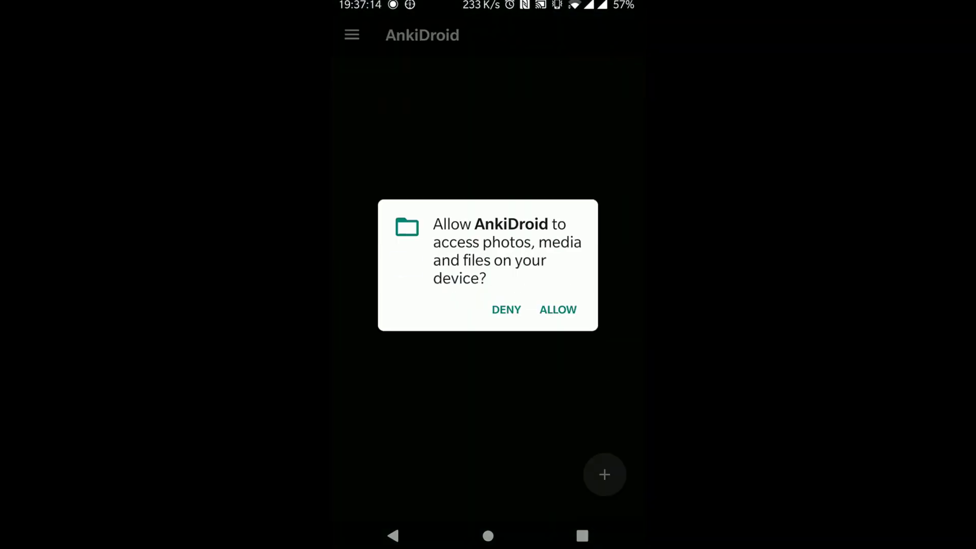
{"action": "left_click", "coordinate": [558, 309]}
{"action": "left_click", "coordinate": [558, 330]}
Dismiss the AnkiDroid v2.9.7 changelog and browse the £23.99 AnkiMobile App Store listing.
{"action": "left_click", "coordinate": [586, 302]}
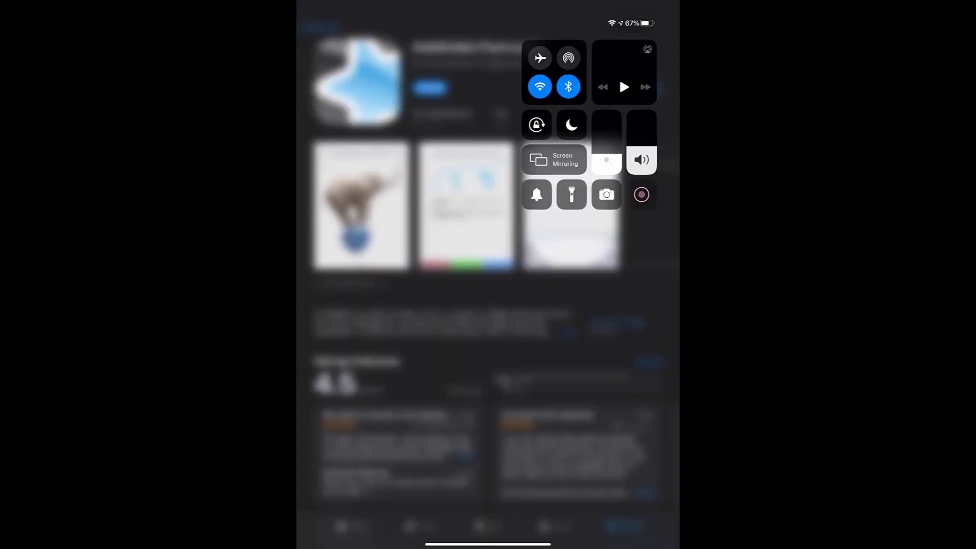
{"action": "left_click", "coordinate": [642, 194]}
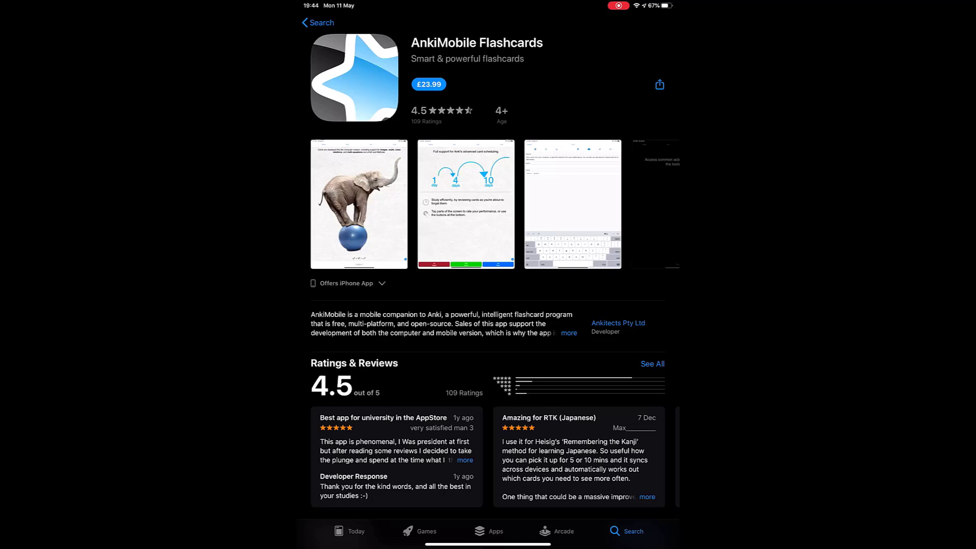
{"action": "scroll", "coordinate": [488, 204], "scroll_direction": "right", "scroll_amount": 2}
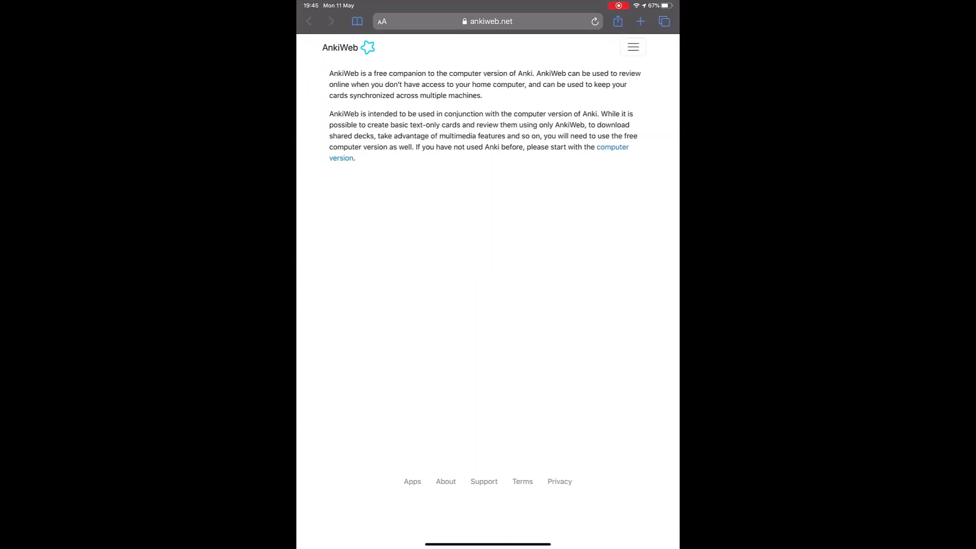
Go from the AnkiWeb log in page to Sign up and begin entering the account e-mail.
{"action": "left_click", "coordinate": [632, 47]}
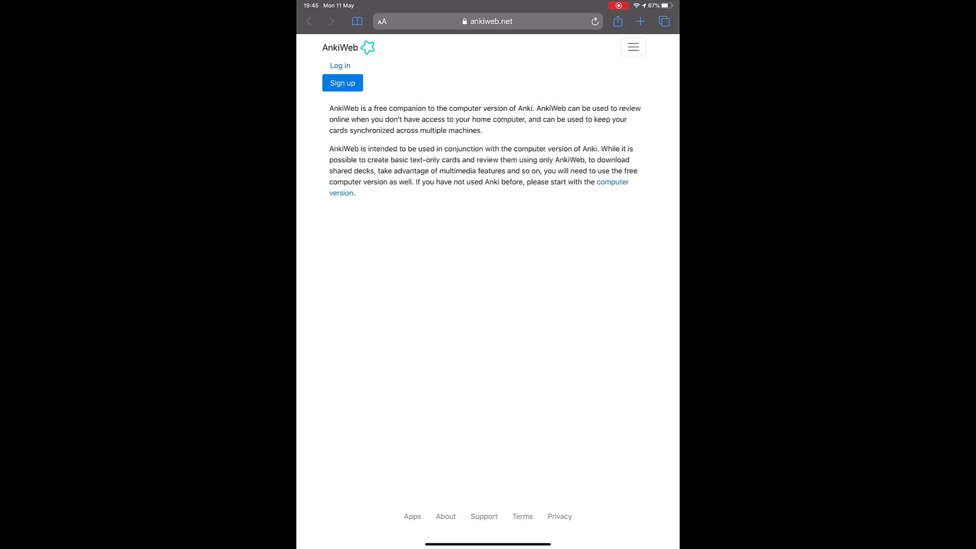
{"action": "left_click", "coordinate": [340, 65]}
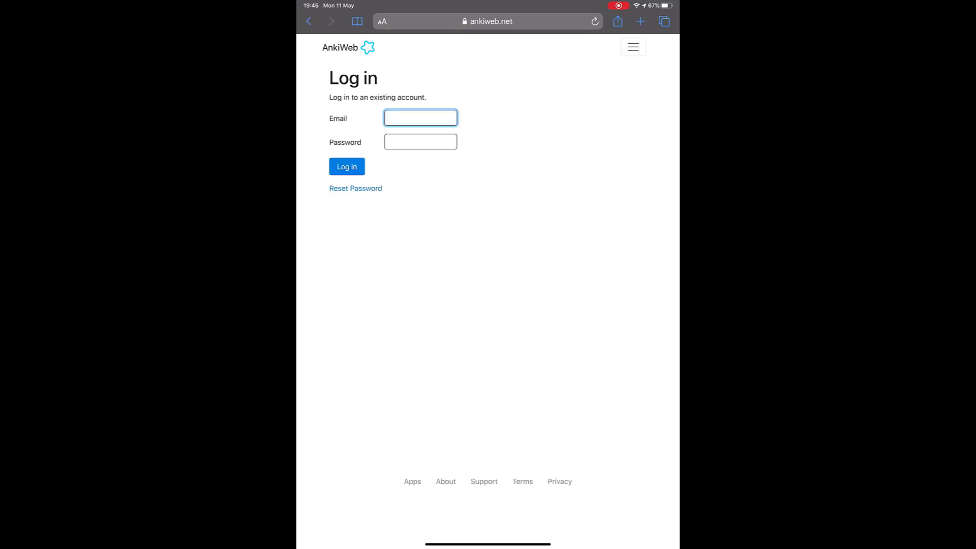
{"action": "scroll", "coordinate": [488, 274], "scroll_direction": "down", "scroll_amount": 3}
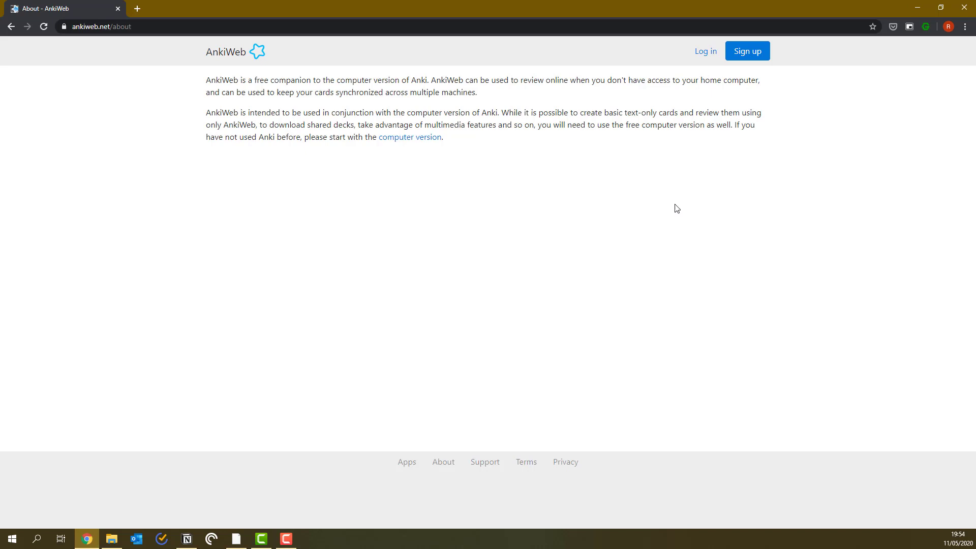
{"action": "left_click", "coordinate": [750, 52]}
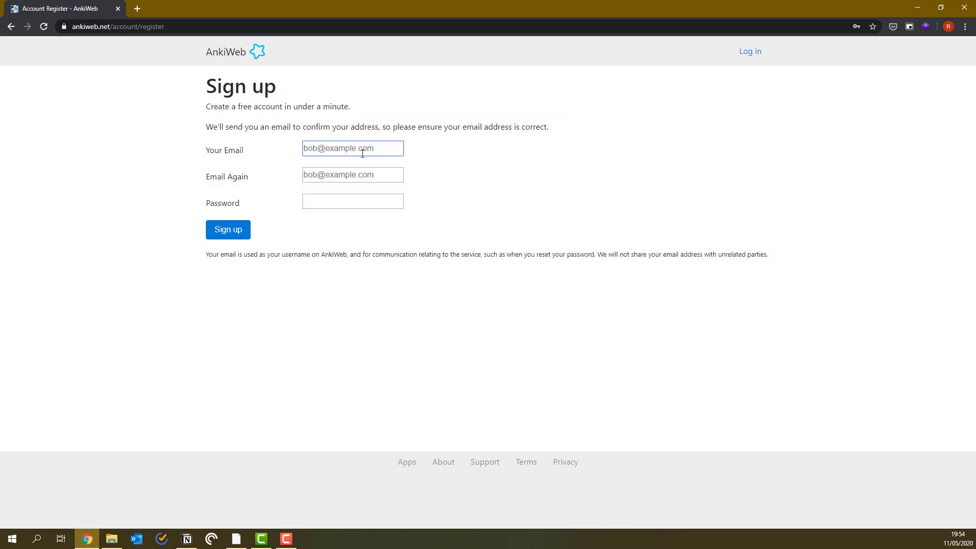
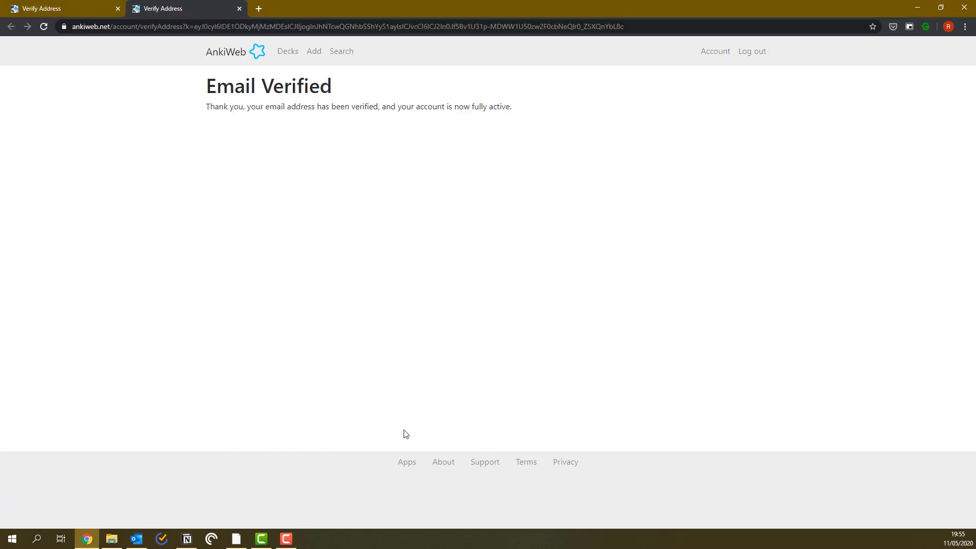
Return to Anki, attempt an AnkiWeb sync, and cancel the Account Required prompt.
{"action": "left_click", "coordinate": [236, 538]}
{"action": "left_click", "coordinate": [540, 208]}
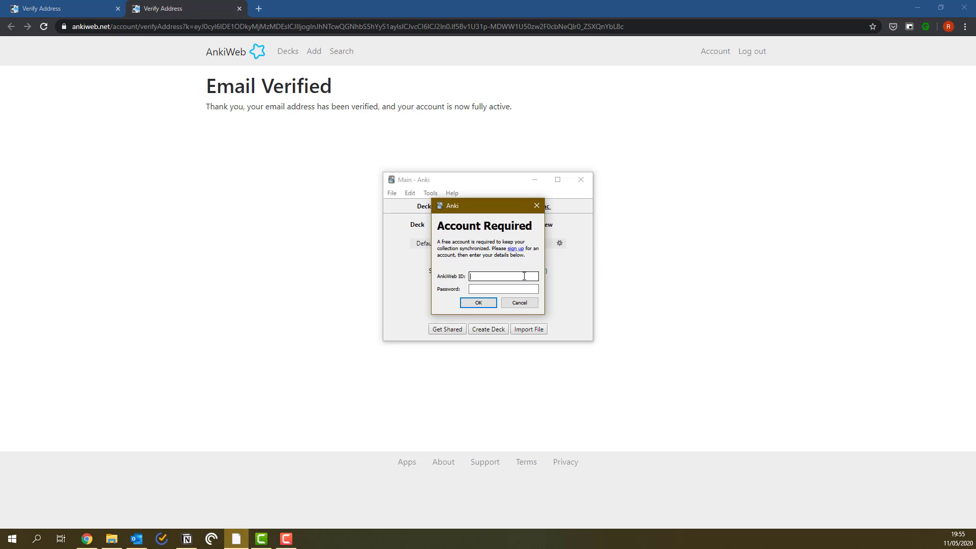
{"action": "key", "text": "Return"}
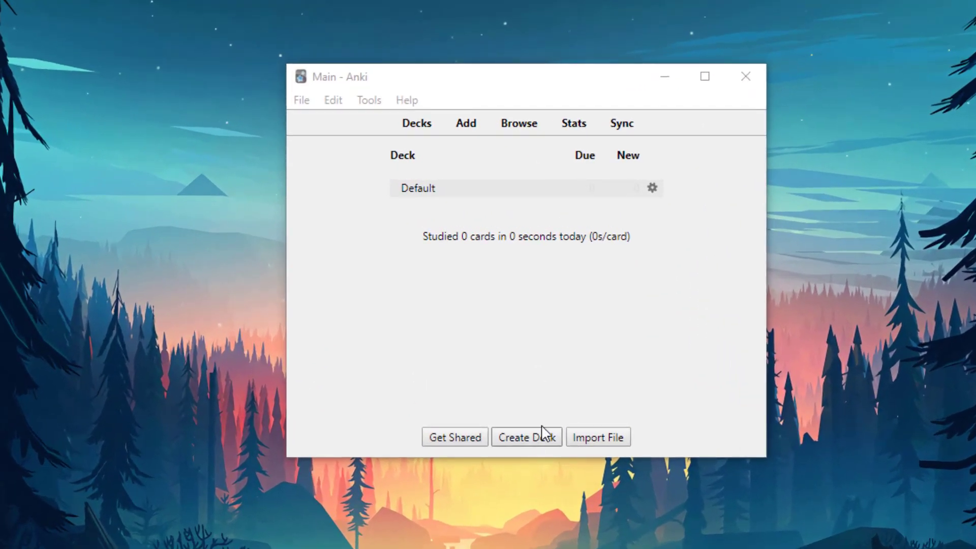
Create the decks Chemistry and Biology and the subdeck 'Chemistrt::Reactions'.
{"action": "left_click", "coordinate": [540, 441]}
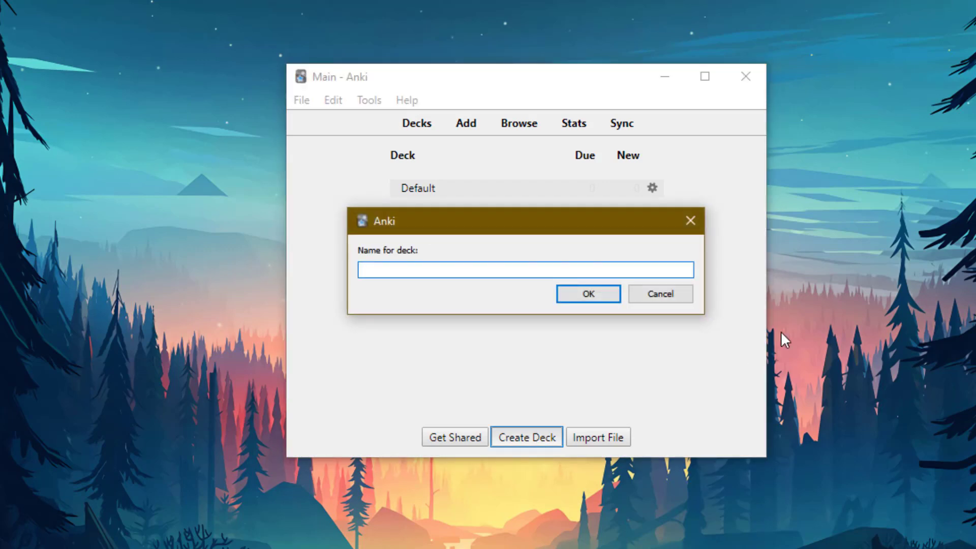
{"action": "type", "text": "Chemistry"}
{"action": "key", "text": "Return"}
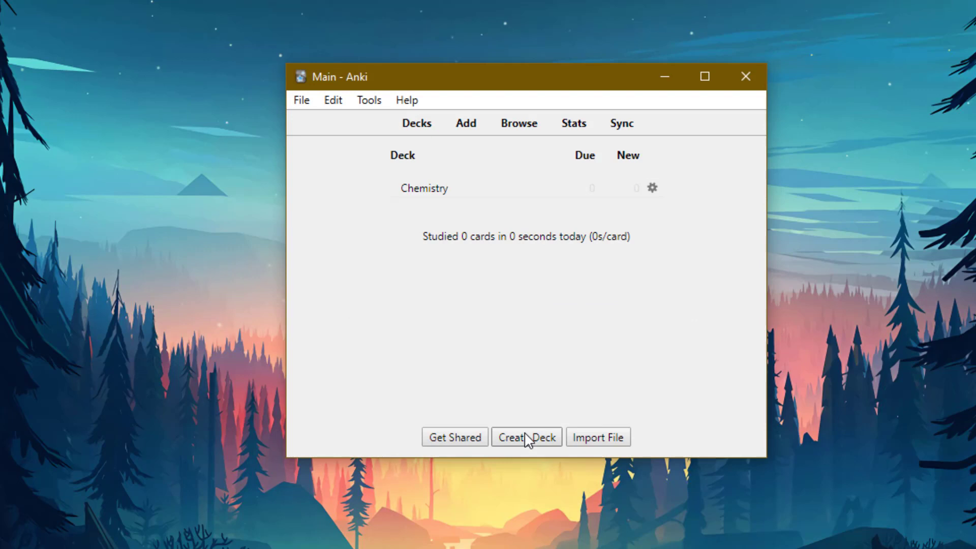
{"action": "left_click", "coordinate": [527, 438]}
{"action": "type", "text": "Biology"}
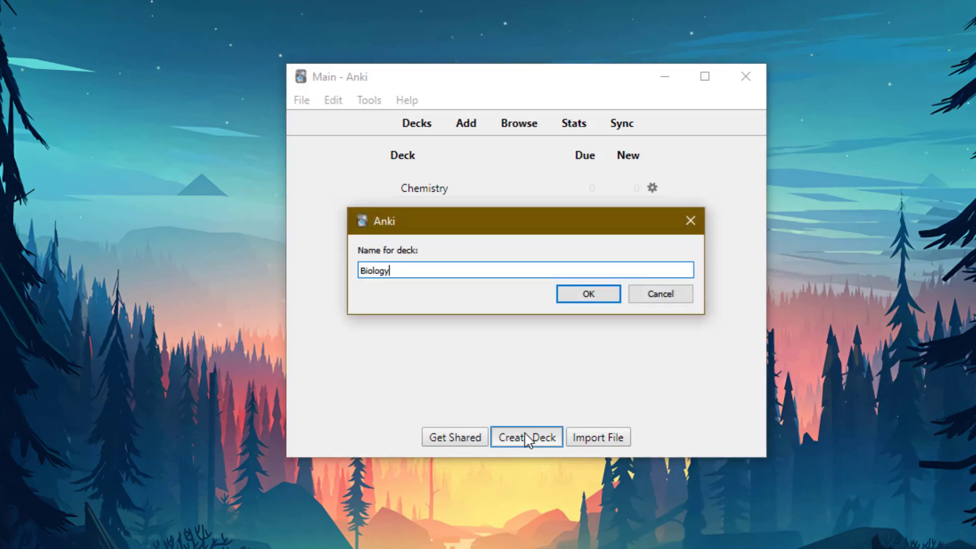
{"action": "key", "text": "Return"}
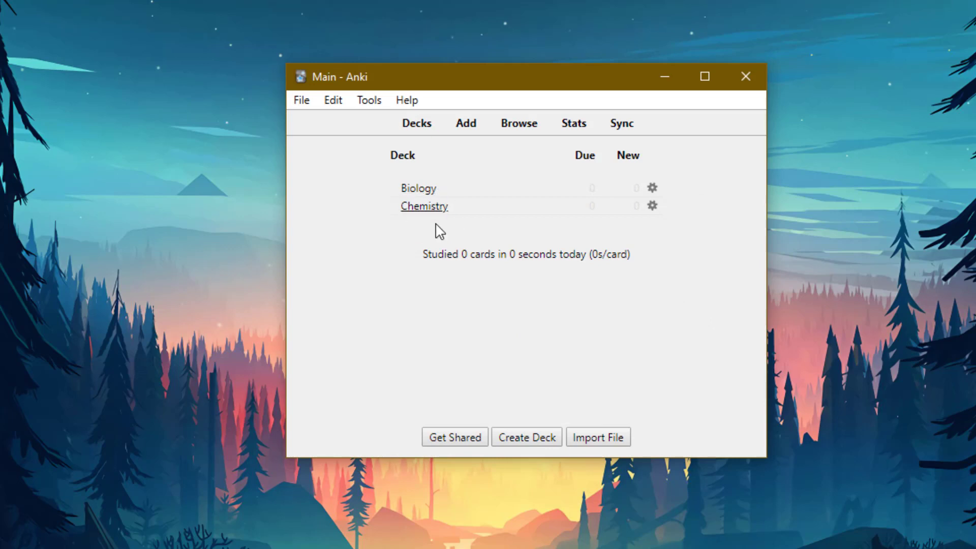
{"action": "left_click", "coordinate": [530, 441]}
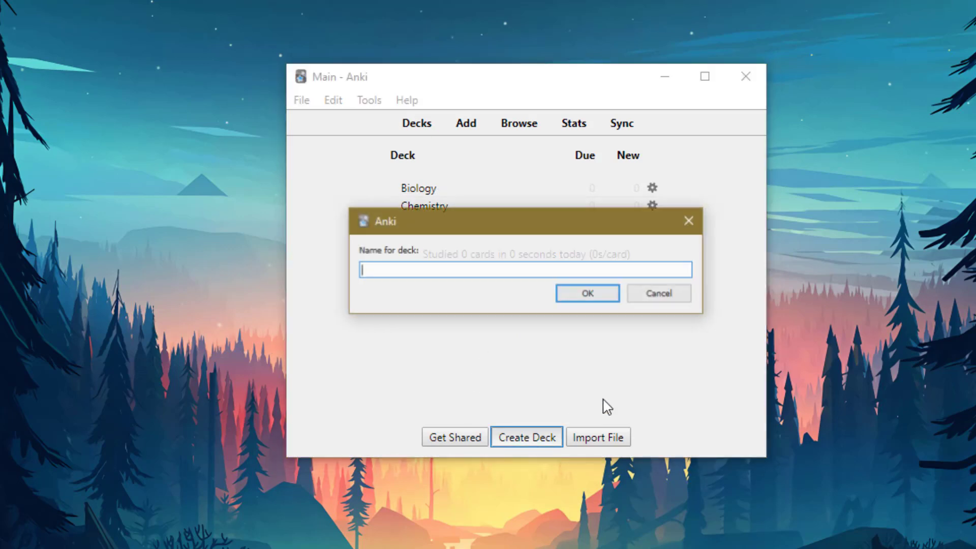
{"action": "type", "text": "Chemistrt"}
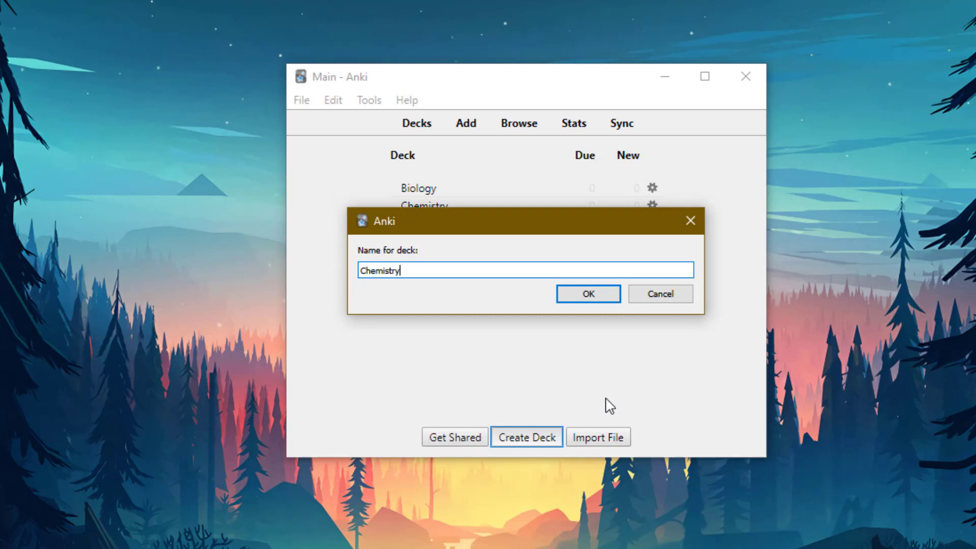
{"action": "type", "text": "::Reaction"}
{"action": "type", "text": "s"}
{"action": "key", "text": "Return"}
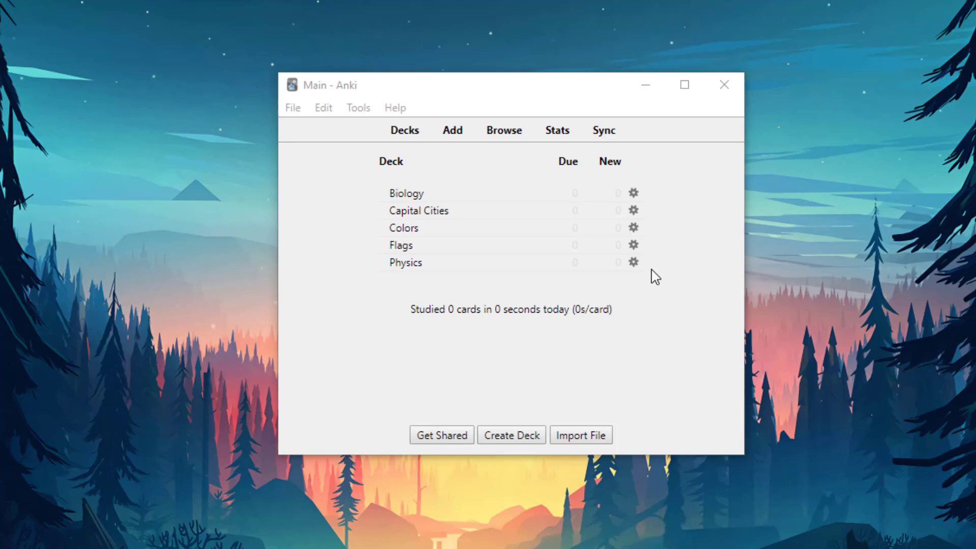
Open the Add window and set the new card's deck to Biology.
{"action": "left_click", "coordinate": [458, 130]}
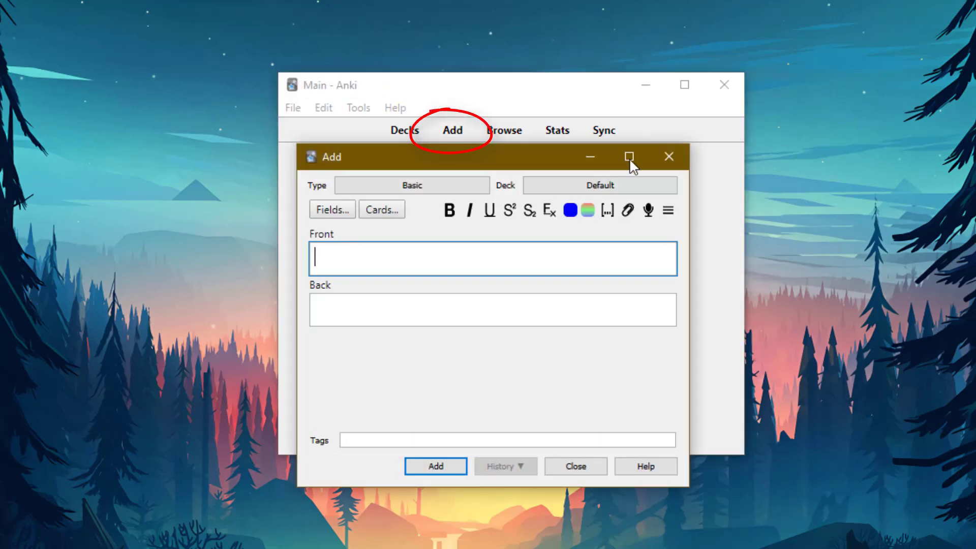
{"action": "left_click", "coordinate": [617, 188]}
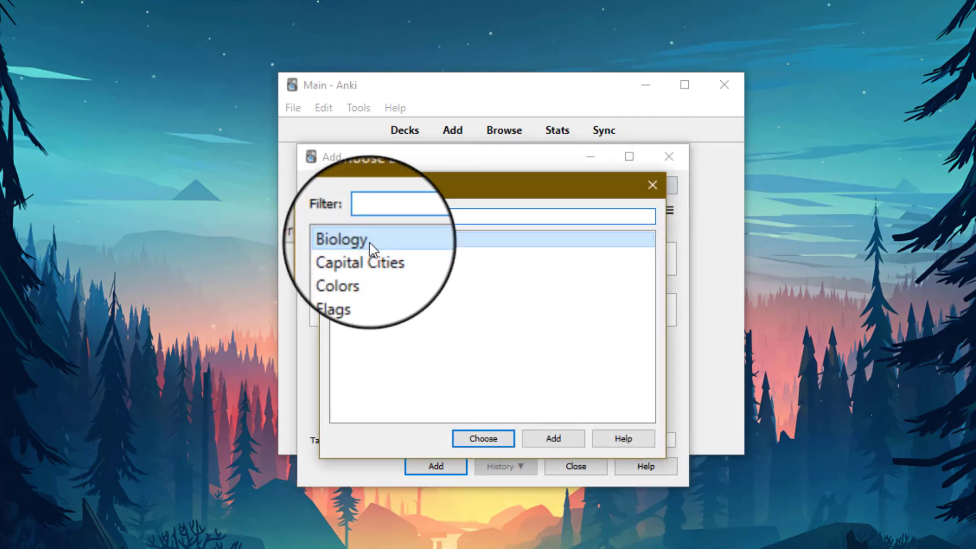
{"action": "left_click", "coordinate": [488, 439]}
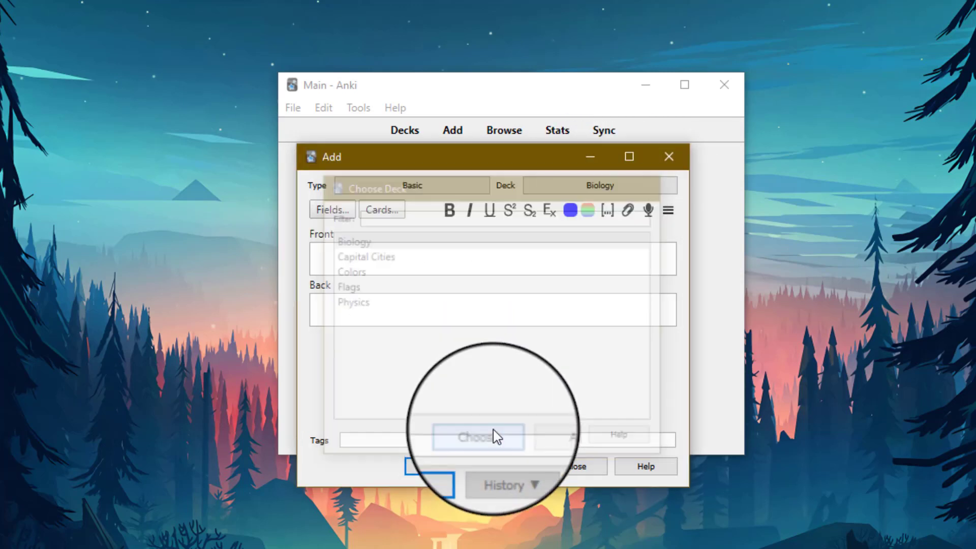
Enter Front 'What is the powerhouse of the cell?' and Back 'Mitochondria'.
{"action": "left_click", "coordinate": [438, 273]}
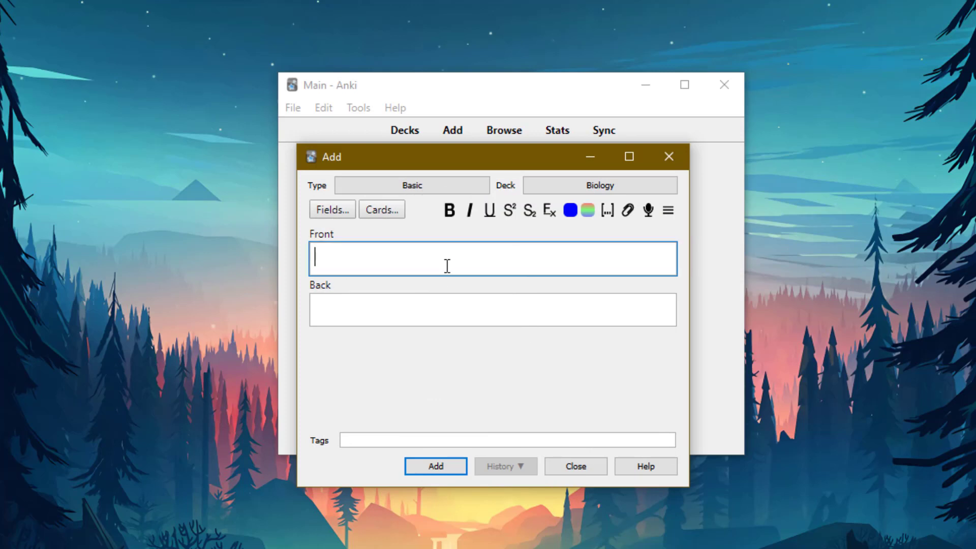
{"action": "type", "text": "What isa"}
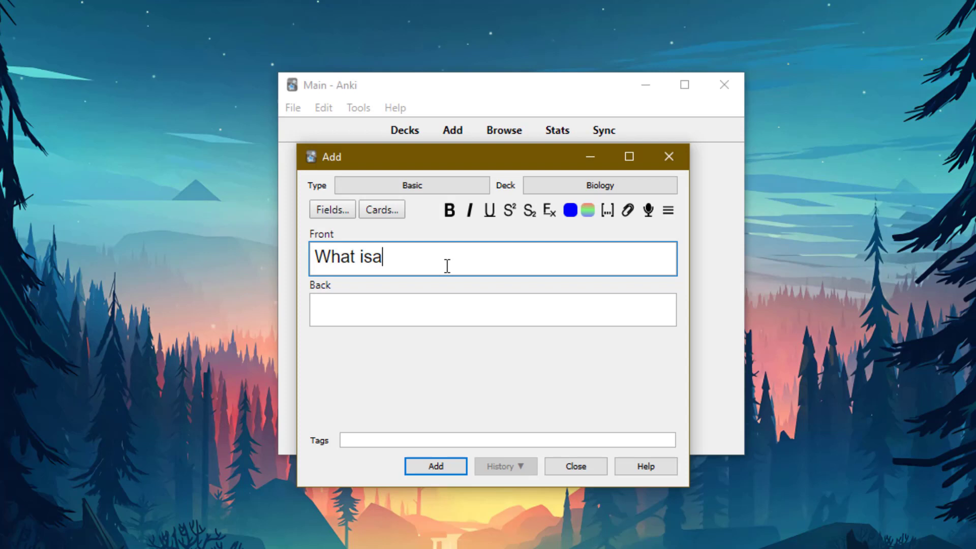
{"action": "key", "text": "BackSpace"}
{"action": "key", "text": "BackSpace"}
{"action": "type", "text": "the powe"}
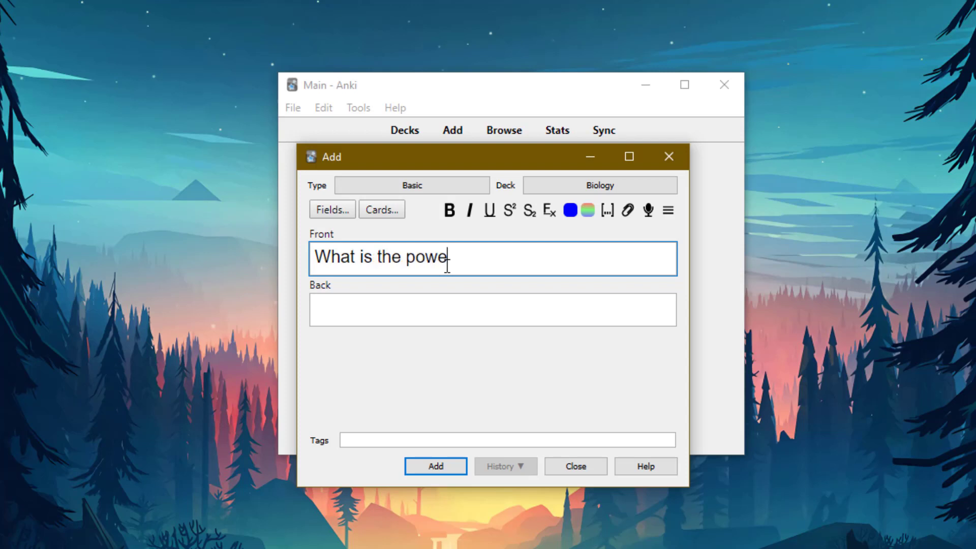
{"action": "type", "text": "rhouse of the cell?"}
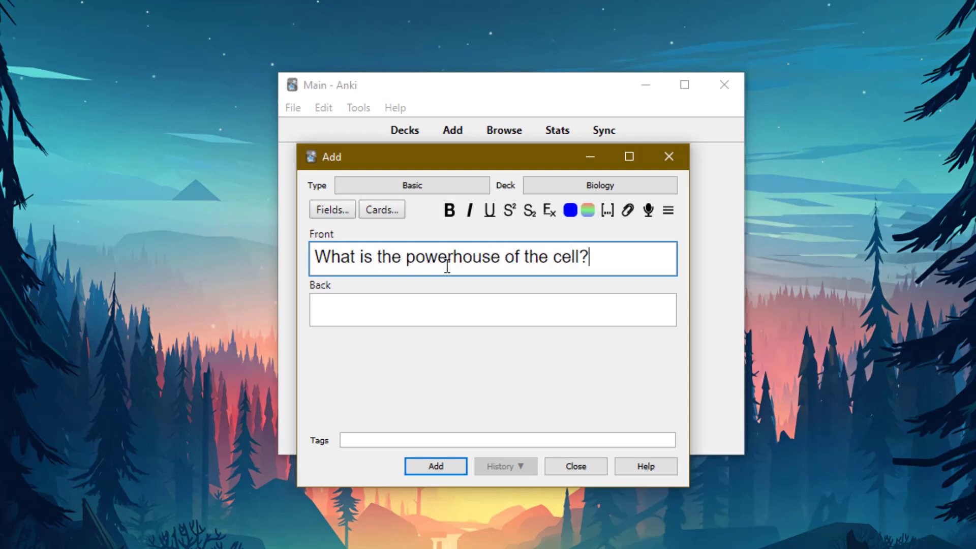
{"action": "key", "text": "Tab"}
{"action": "type", "text": "M"}
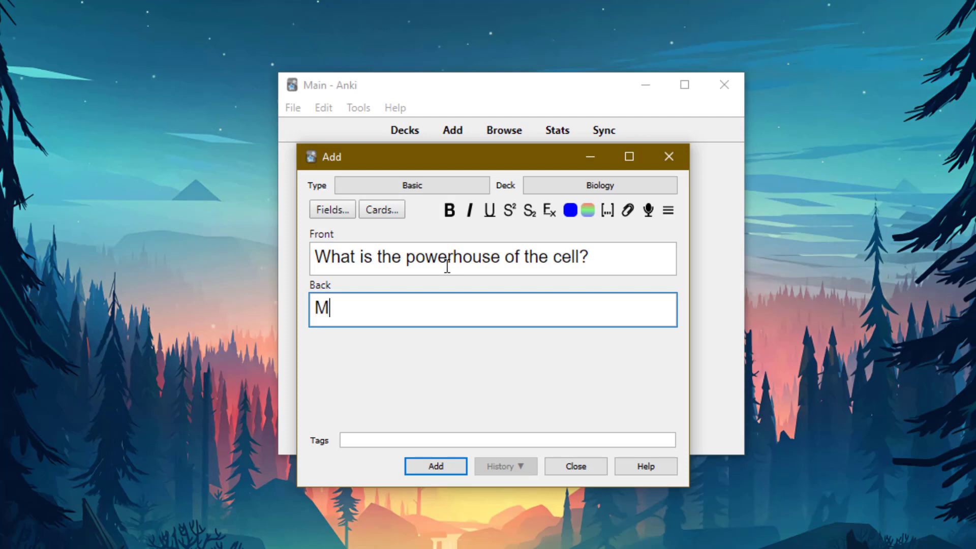
{"action": "type", "text": "itochondria"}
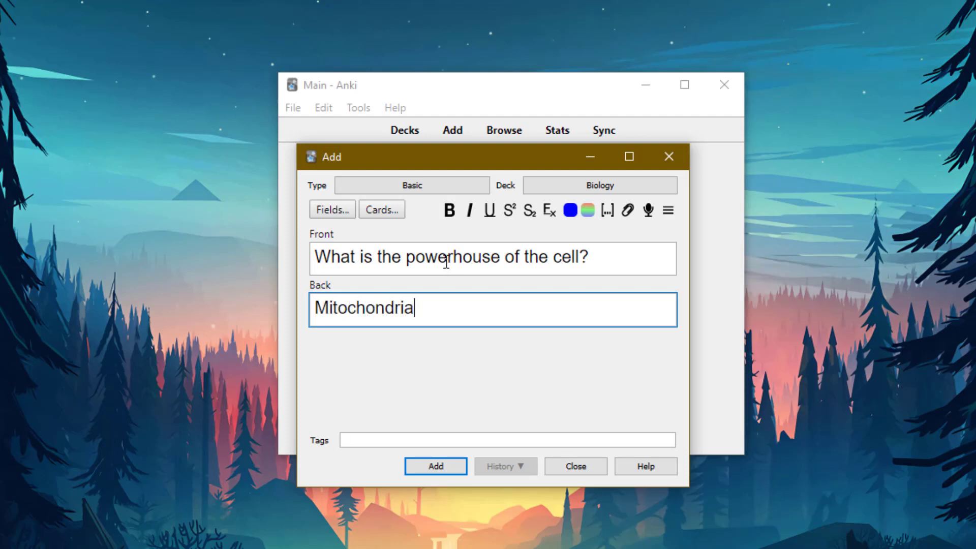
Make 'powerhouse' bold and 'of' italic in the question.
{"action": "double_click", "coordinate": [469, 258]}
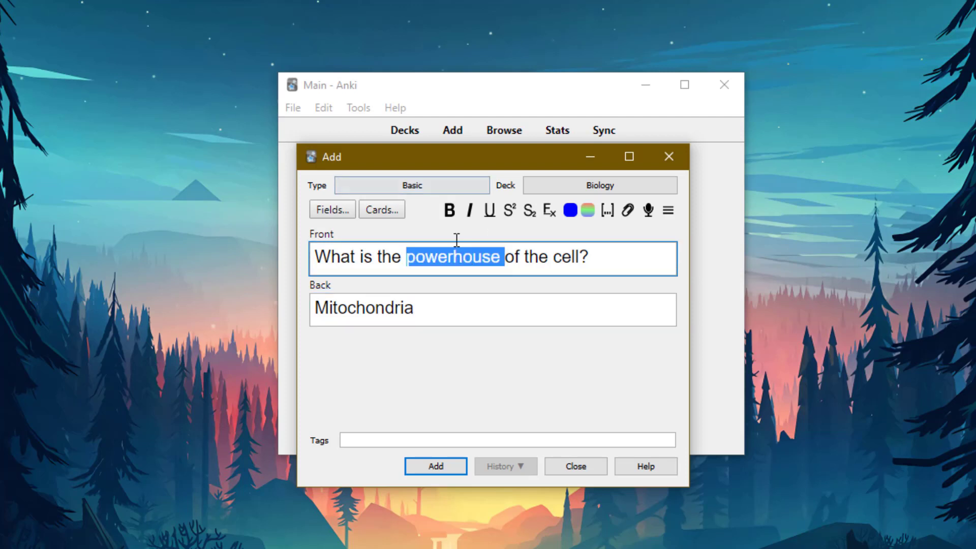
{"action": "left_click", "coordinate": [451, 212]}
{"action": "left_click", "coordinate": [527, 257]}
{"action": "triple_click", "coordinate": [527, 257]}
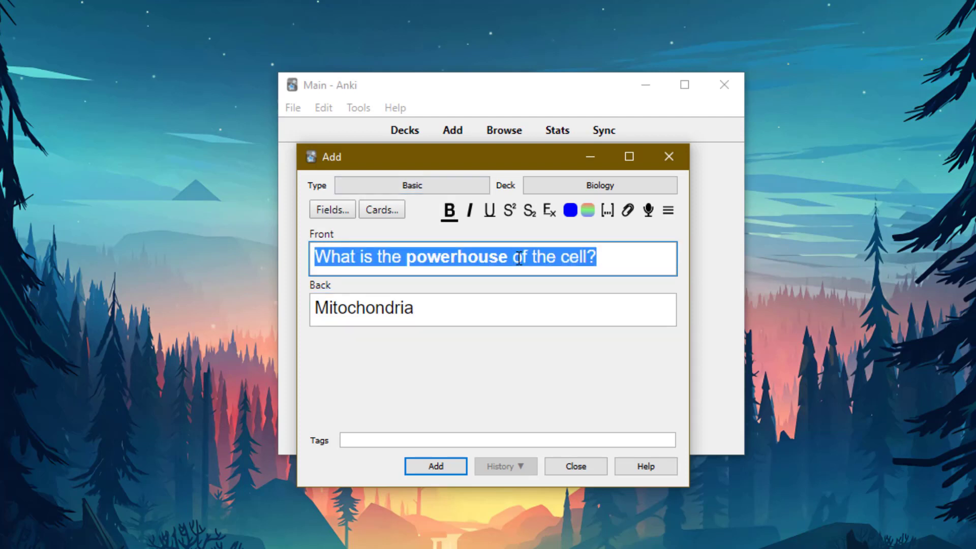
{"action": "double_click", "coordinate": [519, 258]}
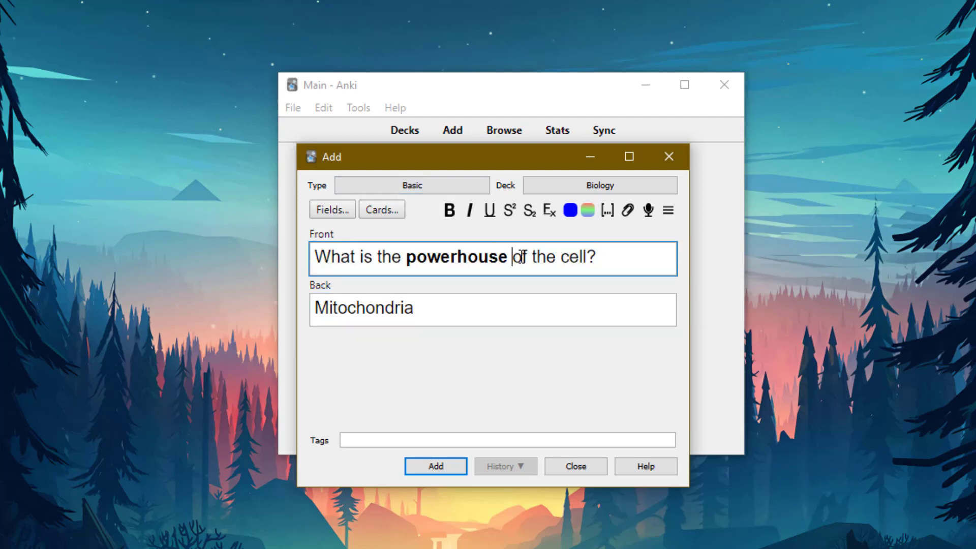
{"action": "left_click", "coordinate": [470, 210]}
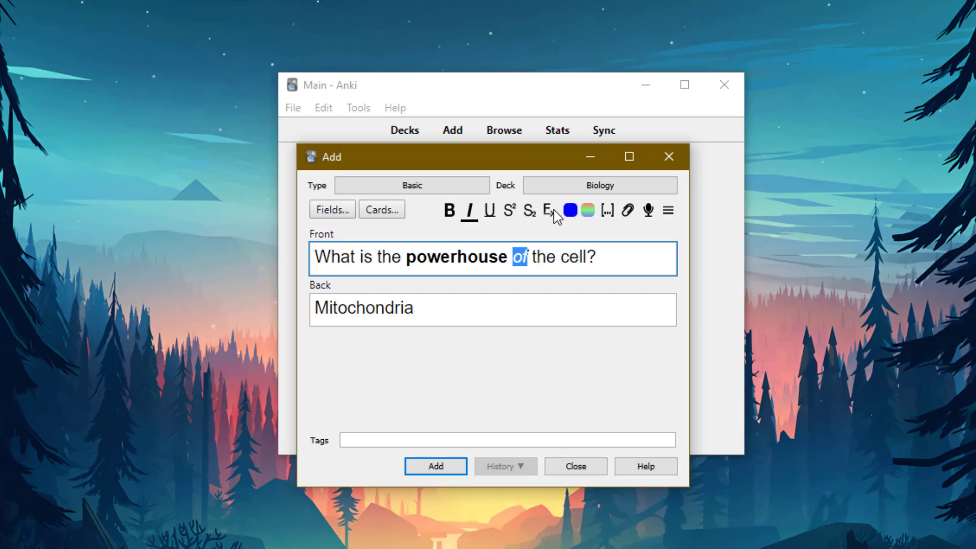
Close the maths inserts menu unused and add the Mitochondria card to Biology.
{"action": "left_click", "coordinate": [668, 210]}
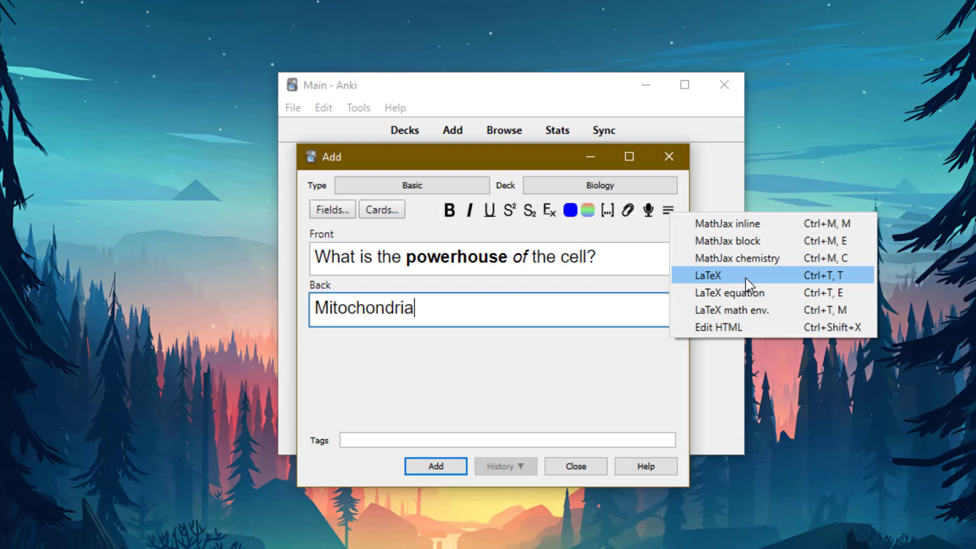
{"action": "left_click", "coordinate": [464, 353]}
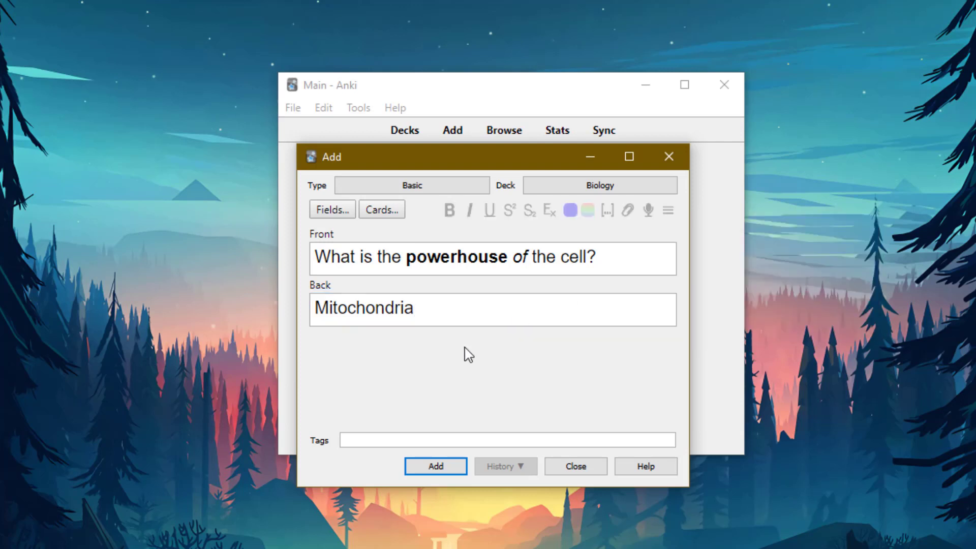
{"action": "left_click_drag", "start_coordinate": [464, 353], "coordinate": [488, 324]}
{"action": "left_click", "coordinate": [492, 320]}
{"action": "left_click", "coordinate": [451, 465]}
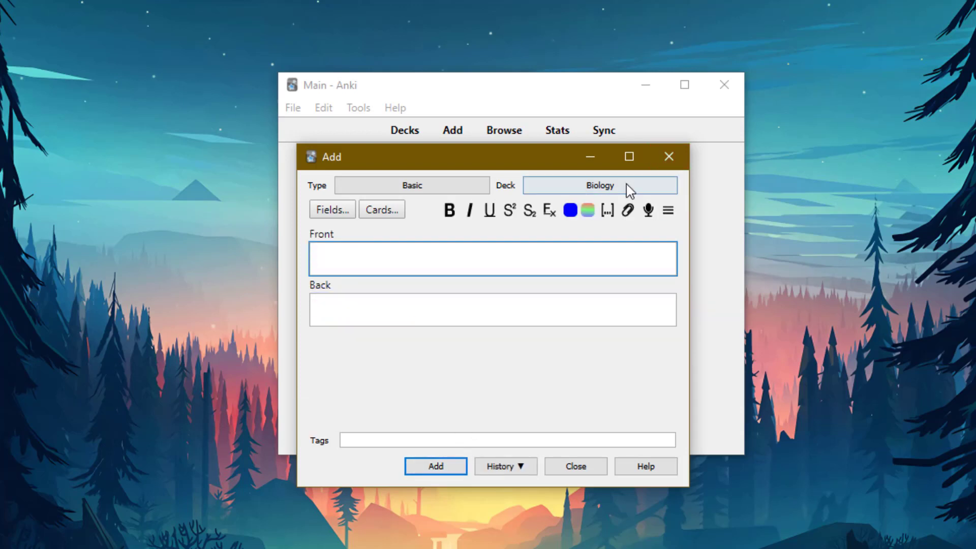
Set the new card's deck to Flags and place the cursor in the Front field.
{"action": "left_click", "coordinate": [604, 193]}
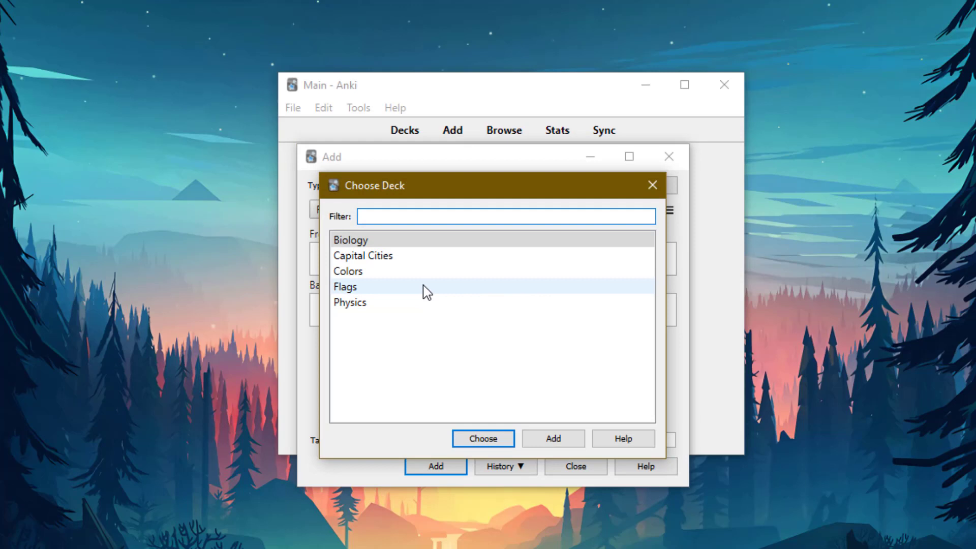
{"action": "left_click", "coordinate": [424, 288]}
{"action": "left_click", "coordinate": [481, 440]}
{"action": "left_click", "coordinate": [464, 261]}
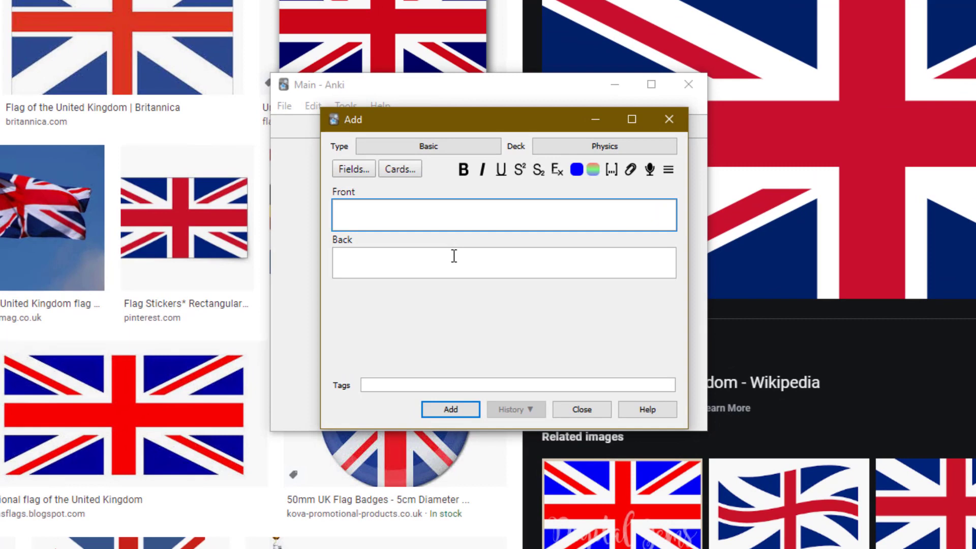
Look through the Add Note Type options (Basic clone, Cloze) in the manager, then close it.
{"action": "left_click", "coordinate": [425, 148]}
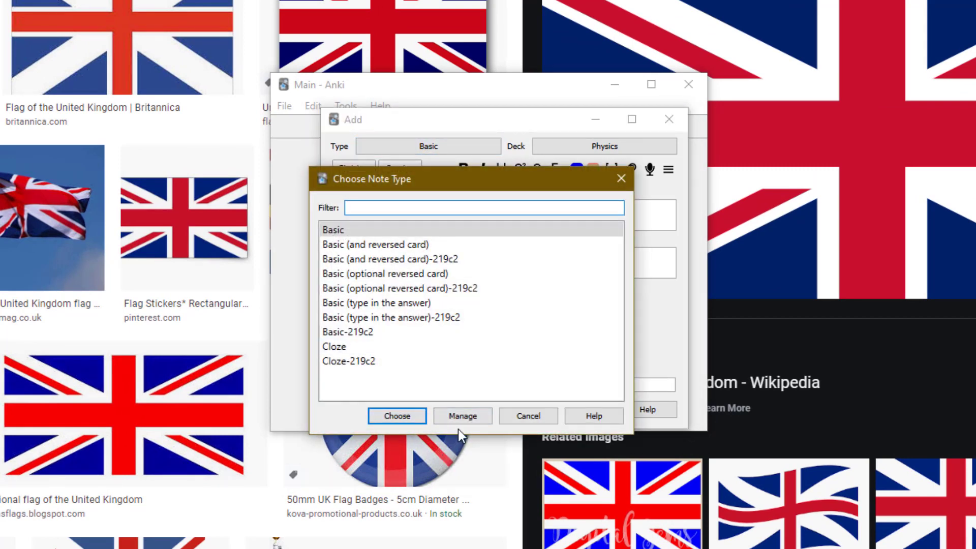
{"action": "left_click", "coordinate": [462, 416]}
{"action": "left_click", "coordinate": [589, 232]}
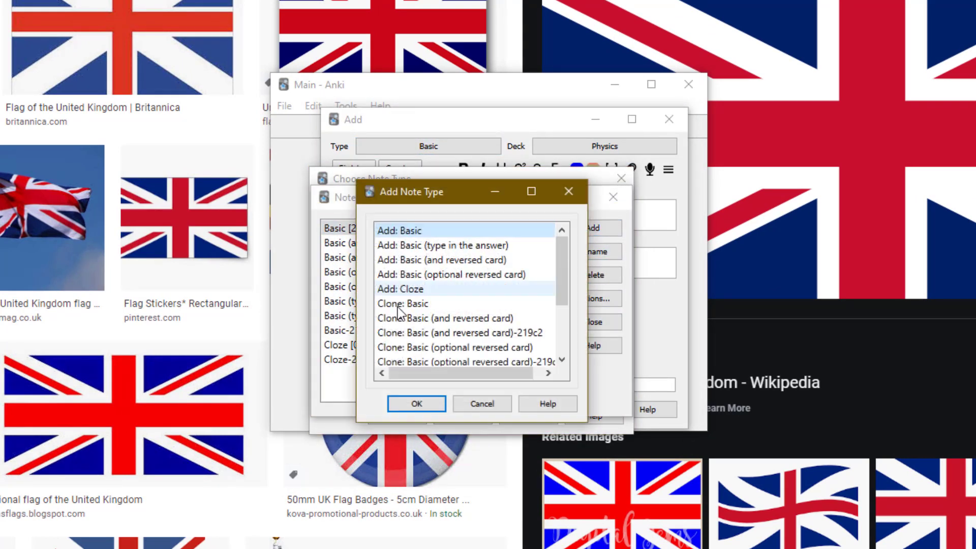
{"action": "left_click", "coordinate": [421, 305]}
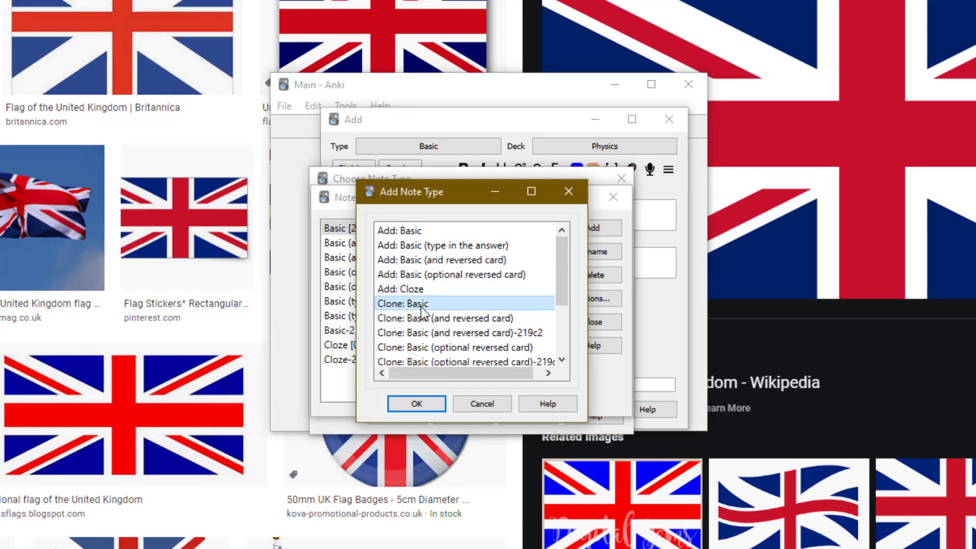
{"action": "left_click", "coordinate": [446, 289]}
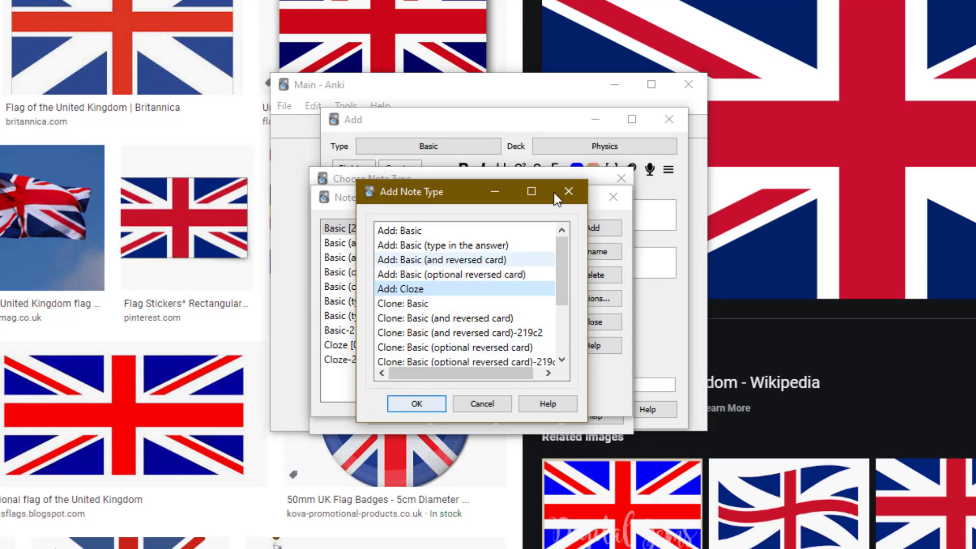
{"action": "left_click", "coordinate": [567, 192]}
Choose Cloze as the note type for the Physics card.
{"action": "left_click", "coordinate": [613, 196]}
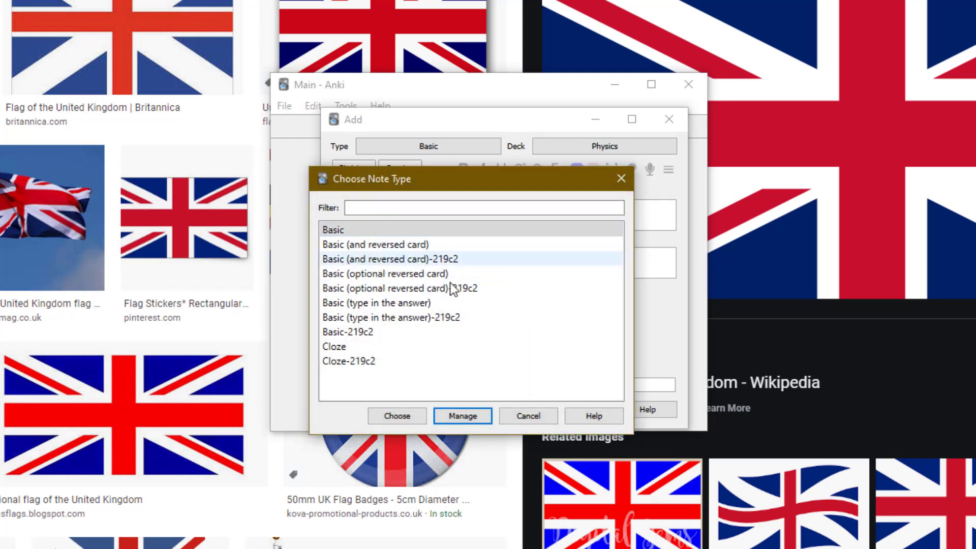
{"action": "left_click", "coordinate": [366, 346]}
{"action": "left_click", "coordinate": [397, 416]}
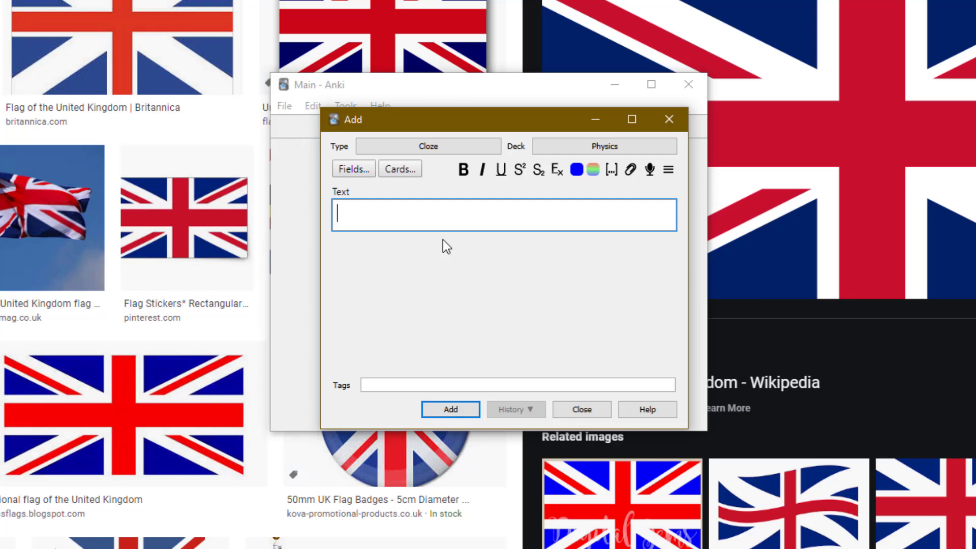
Type 'Albert Einstein formulated special relativity.' into the Cloze Text field.
{"action": "type", "text": "Albert "}
{"action": "type", "text": "Eins"}
{"action": "key", "text": "BackSpace"}
{"action": "type", "text": "nste"}
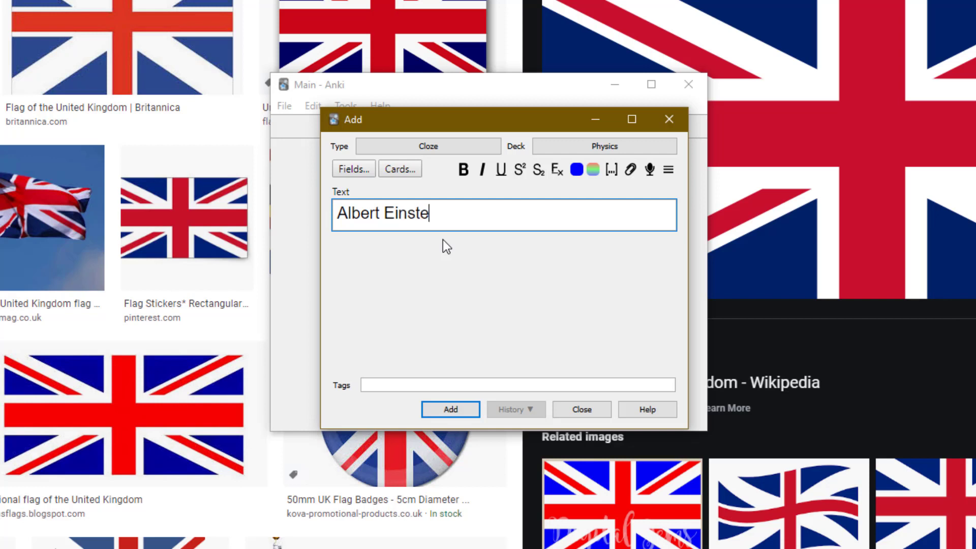
{"action": "type", "text": "in formu"}
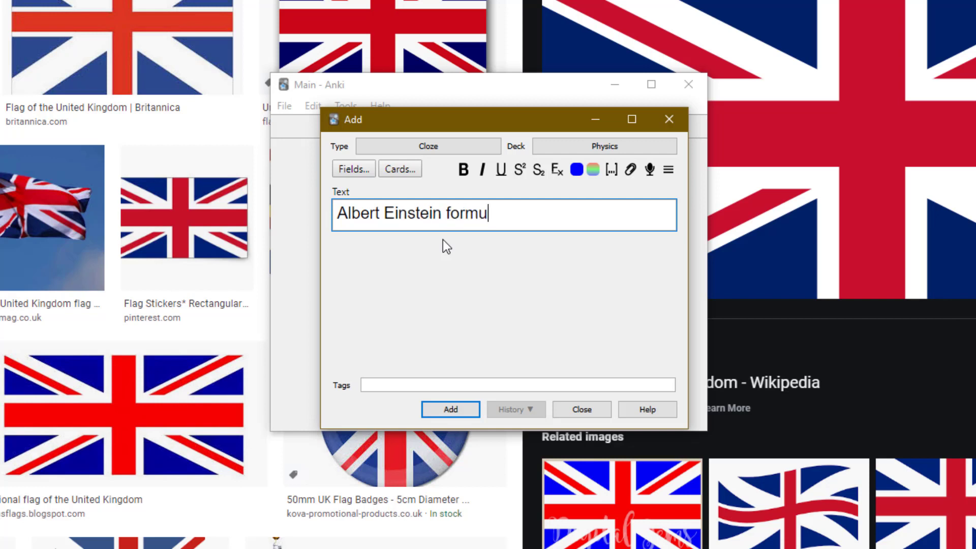
{"action": "type", "text": "lated spec"}
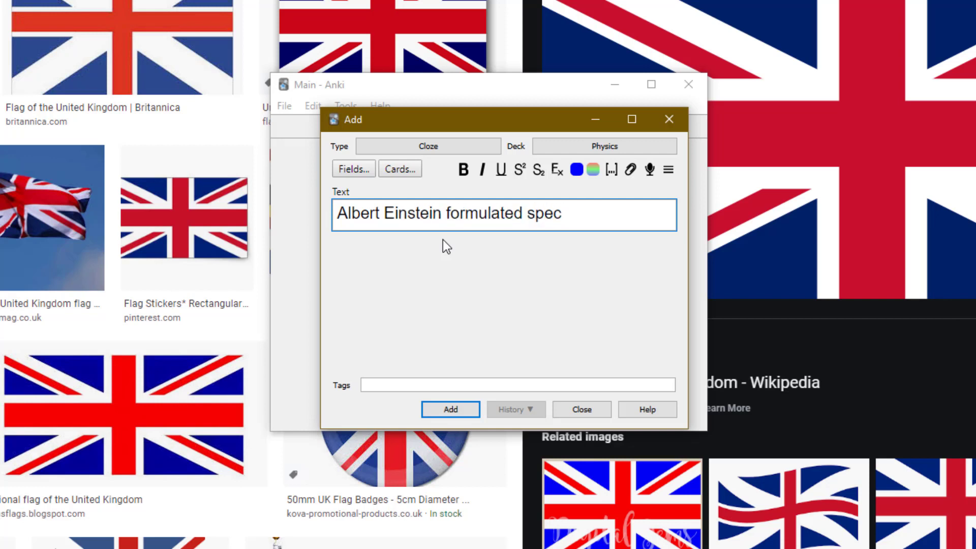
{"action": "type", "text": "ial relativity."}
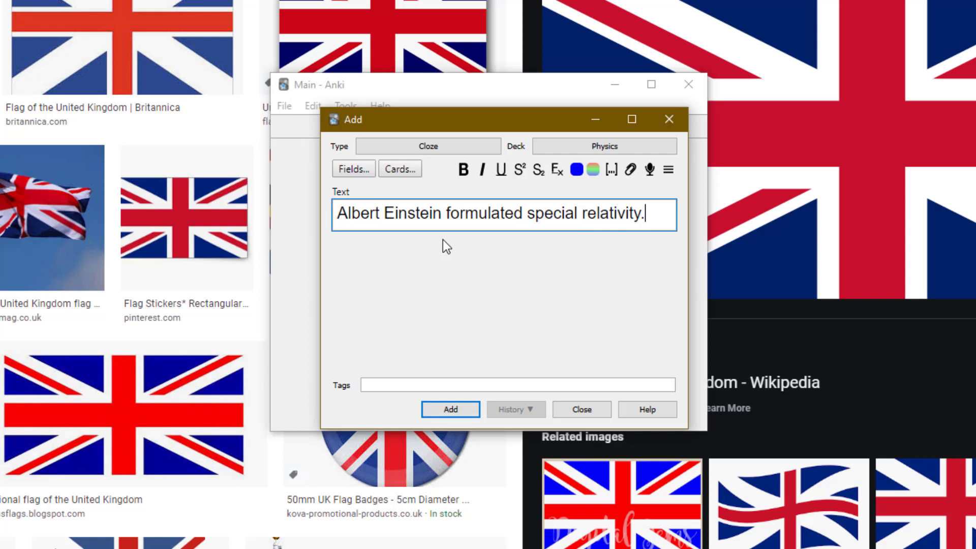
Make 'Albert Einstein' cloze c1 and 'special relativity' cloze c2.
{"action": "left_click", "coordinate": [441, 213]}
{"action": "left_click_drag", "start_coordinate": [441, 213], "coordinate": [306, 215]}
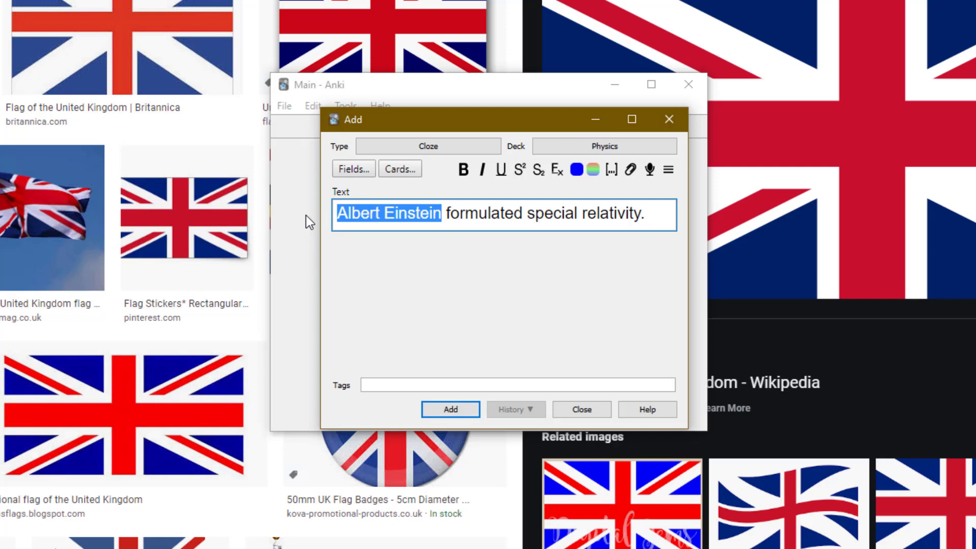
{"action": "left_click", "coordinate": [612, 169]}
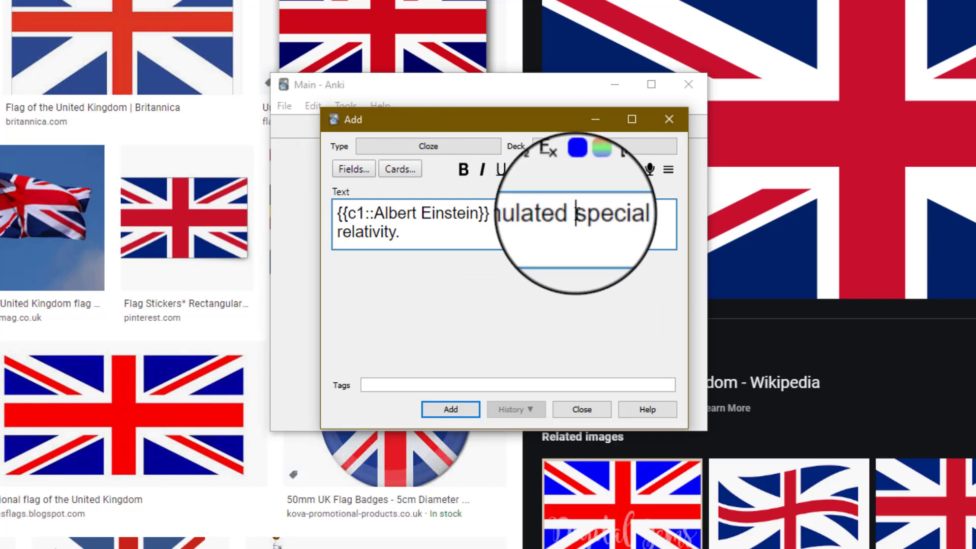
{"action": "left_click_drag", "start_coordinate": [576, 213], "coordinate": [402, 232]}
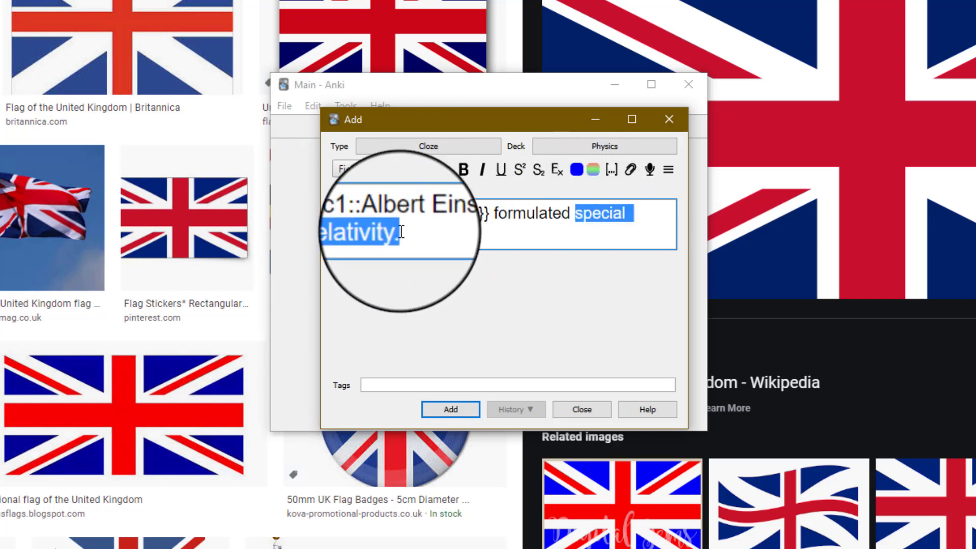
{"action": "left_click", "coordinate": [612, 169]}
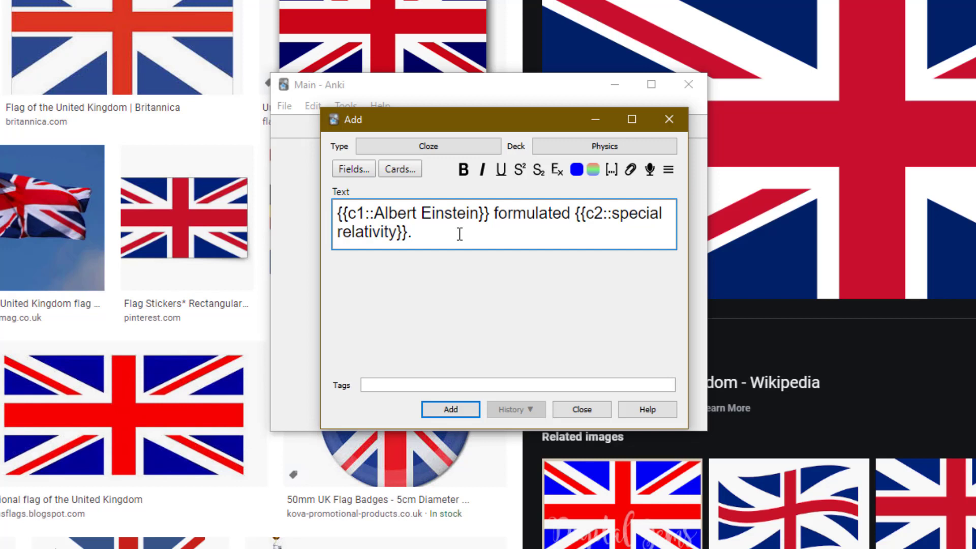
Add the Einstein note, then type 'Mitochondria is the powerhouse of the cell.'.
{"action": "left_click", "coordinate": [450, 409]}
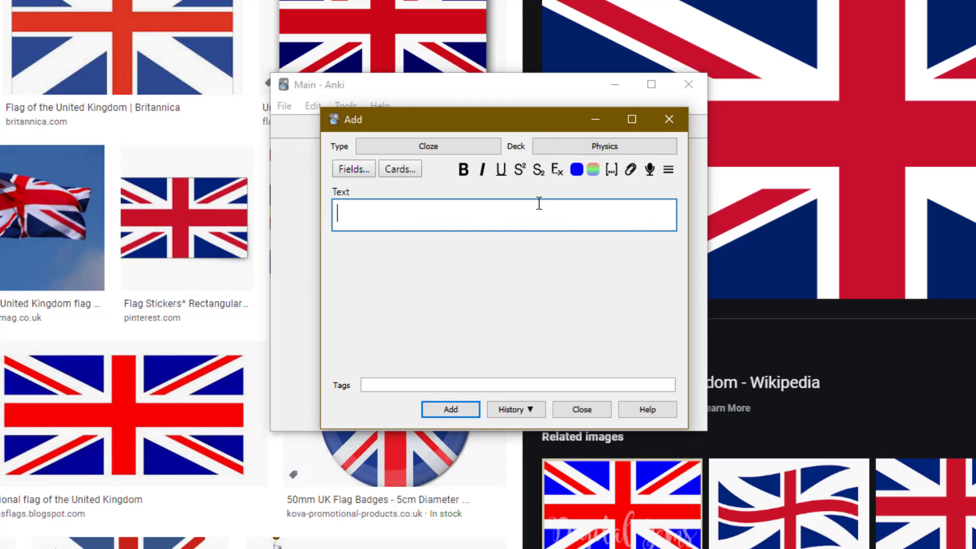
{"action": "type", "text": "Mitochondr"}
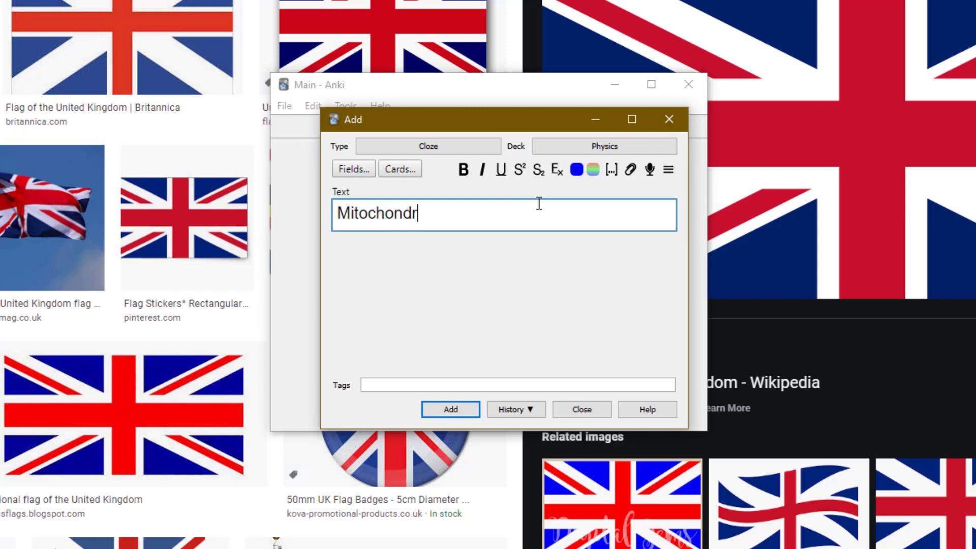
{"action": "type", "text": "ia is the powerhouse of the d"}
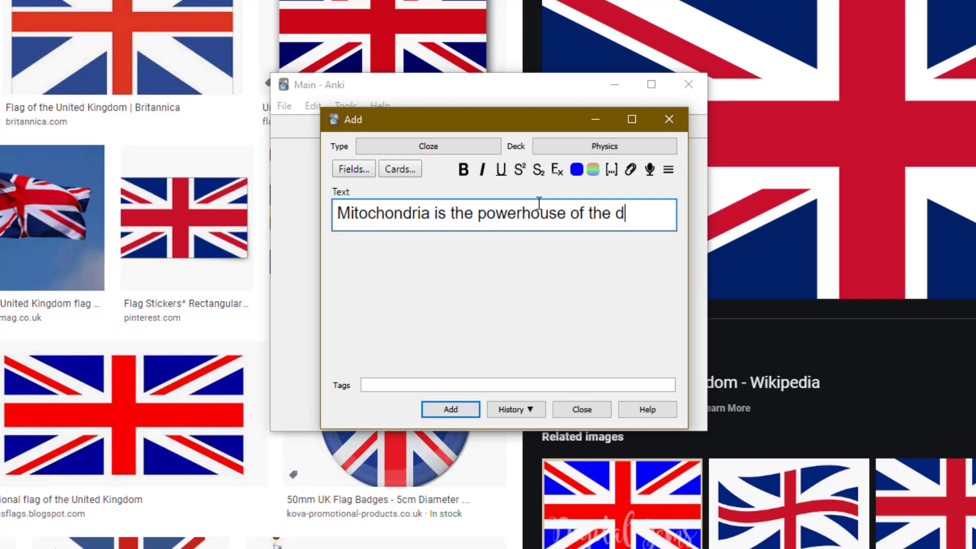
{"action": "key", "text": "BackSpace"}
{"action": "type", "text": "cell."}
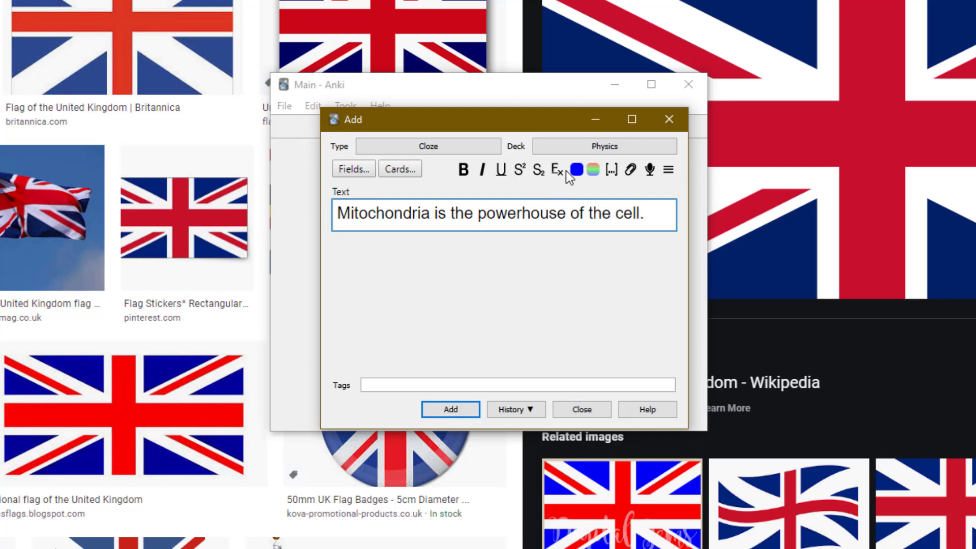
File the note in the Biology deck and cloze both Mitochondria and cell.
{"action": "left_click", "coordinate": [584, 147]}
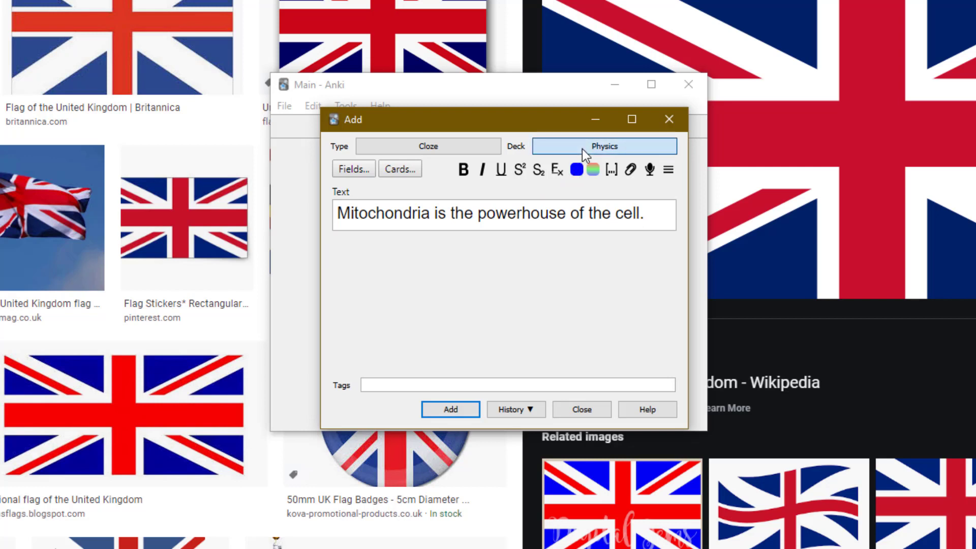
{"action": "left_click", "coordinate": [463, 416]}
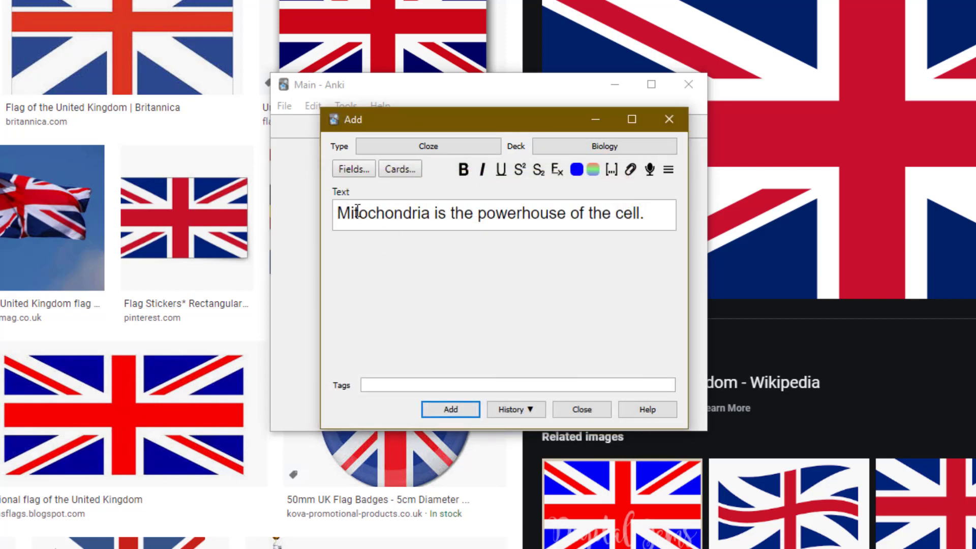
{"action": "double_click", "coordinate": [395, 214]}
{"action": "left_click", "coordinate": [611, 169]}
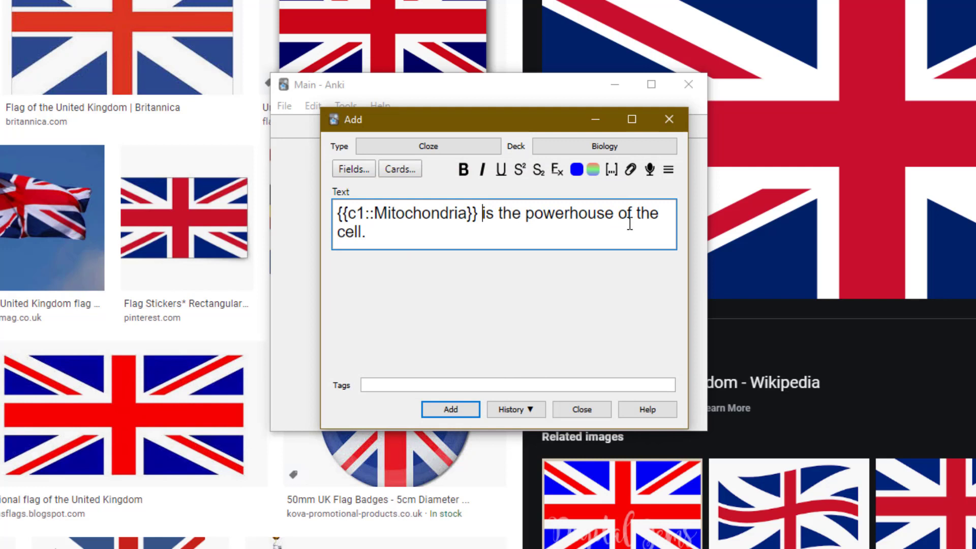
{"action": "double_click", "coordinate": [354, 234]}
{"action": "left_click", "coordinate": [611, 170]}
Renumber the cell cloze from c2 to c1 and add the Biology note.
{"action": "left_click", "coordinate": [359, 230]}
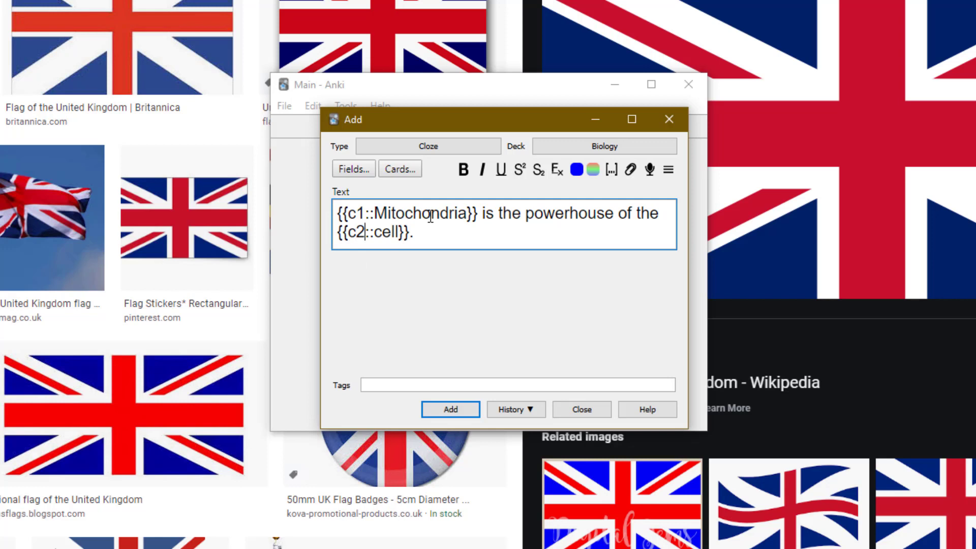
{"action": "key", "text": "BackSpace"}
{"action": "type", "text": "1"}
{"action": "left_click", "coordinate": [444, 411]}
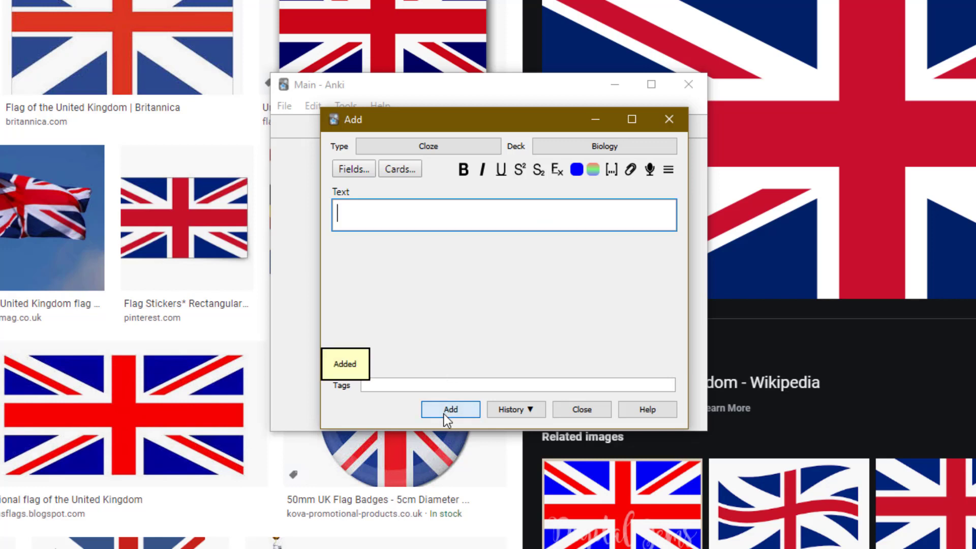
Close the Add window and preview the Physics card's answer, Albert Einstein.
{"action": "left_click", "coordinate": [668, 119]}
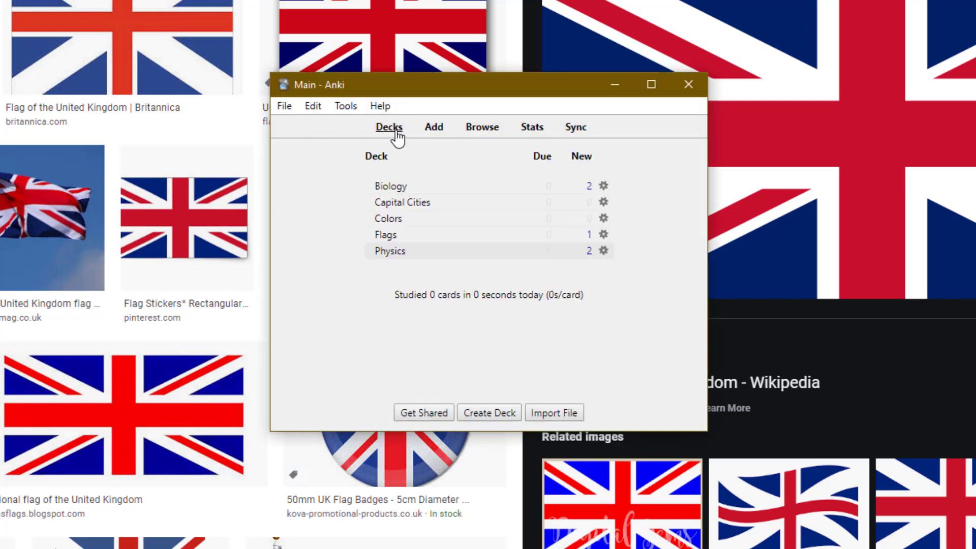
{"action": "left_click", "coordinate": [391, 252]}
{"action": "key", "text": "s"}
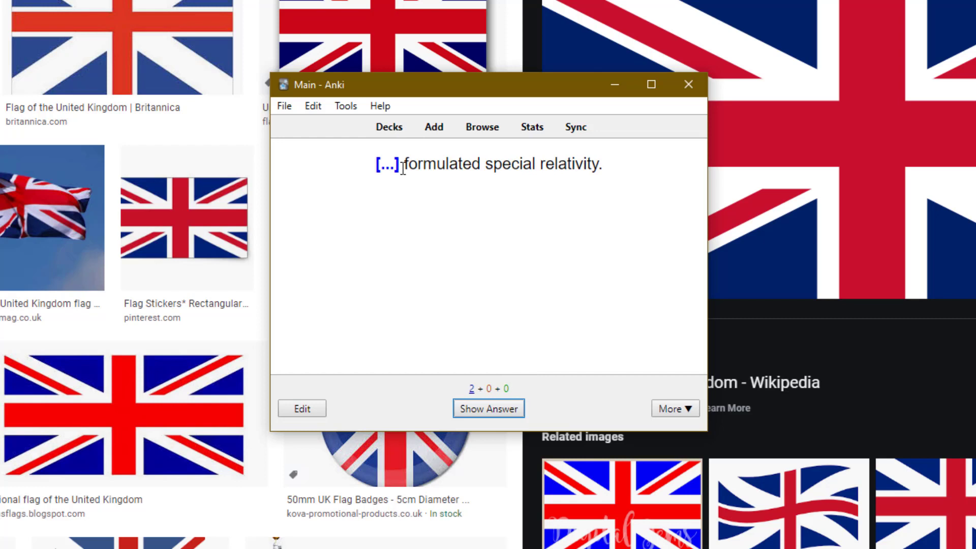
{"action": "key", "text": "space"}
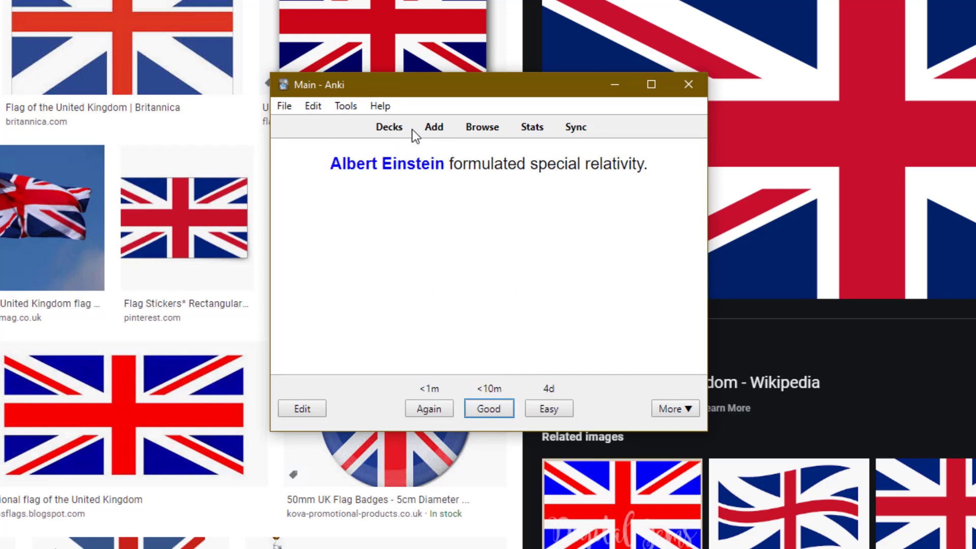
{"action": "left_click", "coordinate": [389, 128]}
Study the Biology card, revealing Mitochondria and rating it recalled.
{"action": "left_click", "coordinate": [399, 190]}
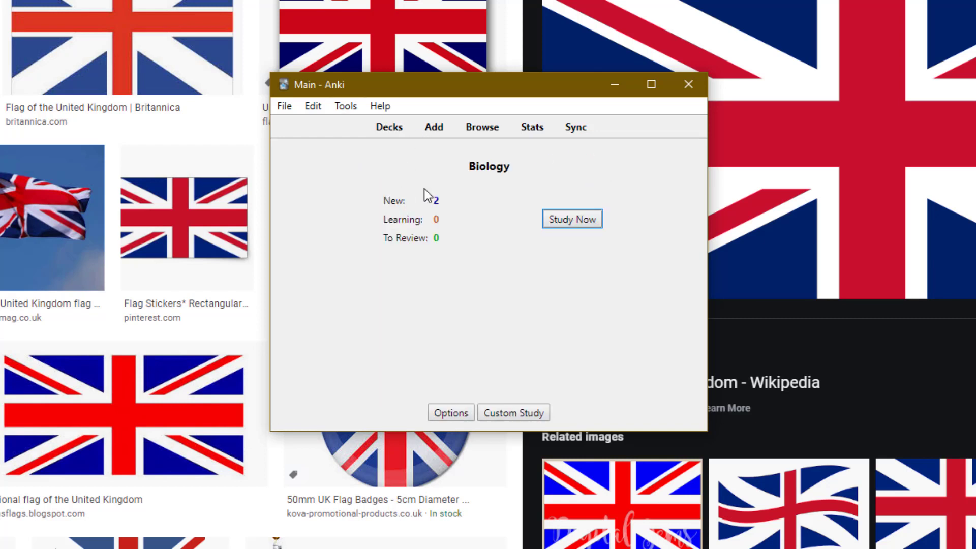
{"action": "left_click", "coordinate": [563, 223]}
{"action": "key", "text": "space"}
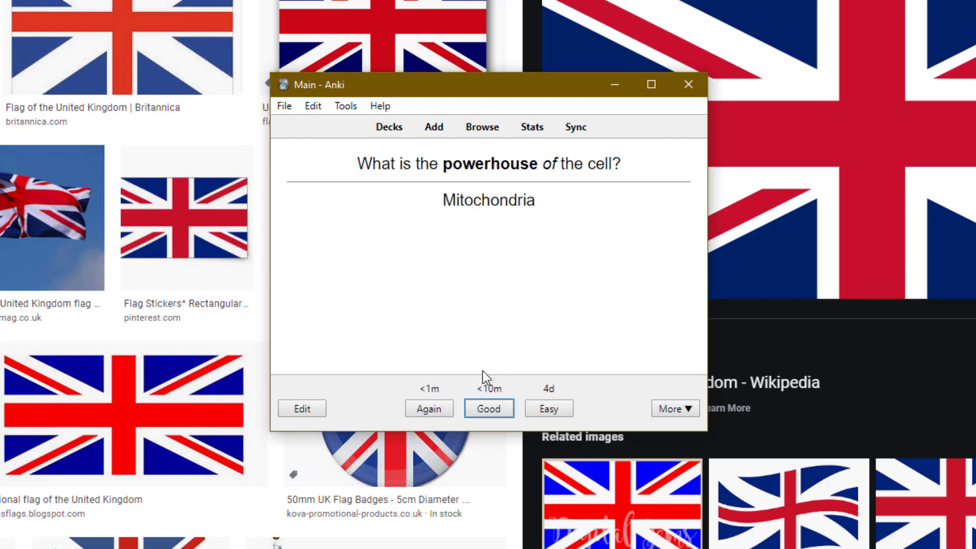
{"action": "left_click", "coordinate": [437, 409]}
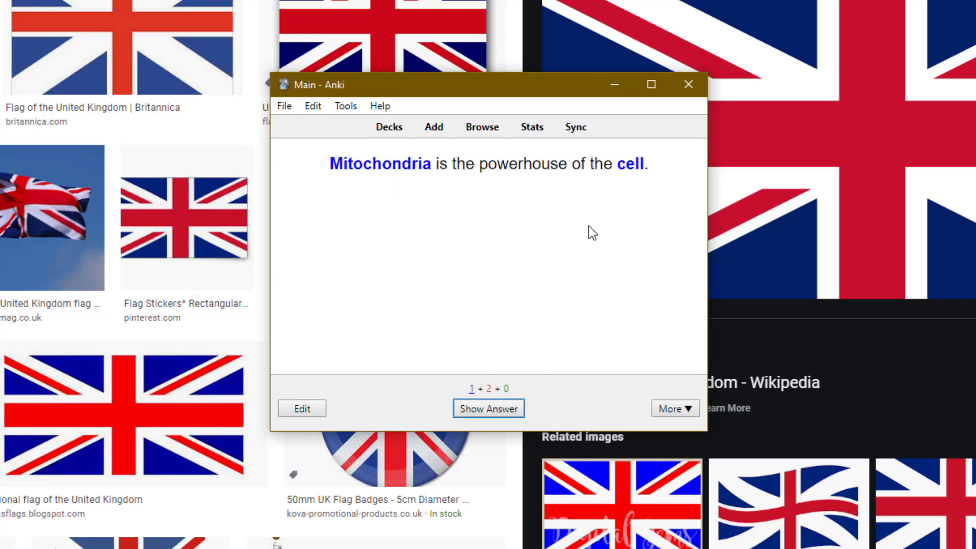
Review the Physics Einstein card again, rate it recalled, and return to the decks.
{"action": "key", "text": "d"}
{"action": "left_click", "coordinate": [399, 252]}
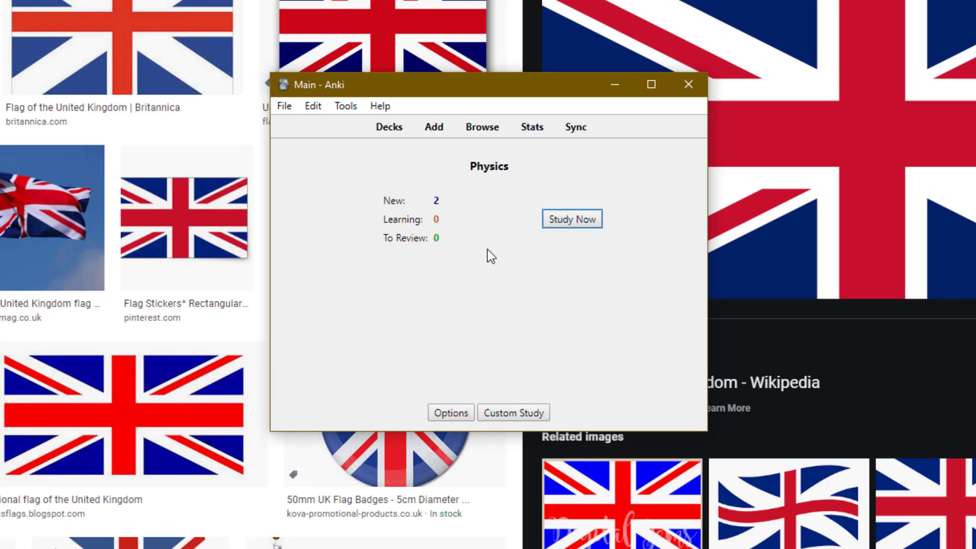
{"action": "key", "text": "s"}
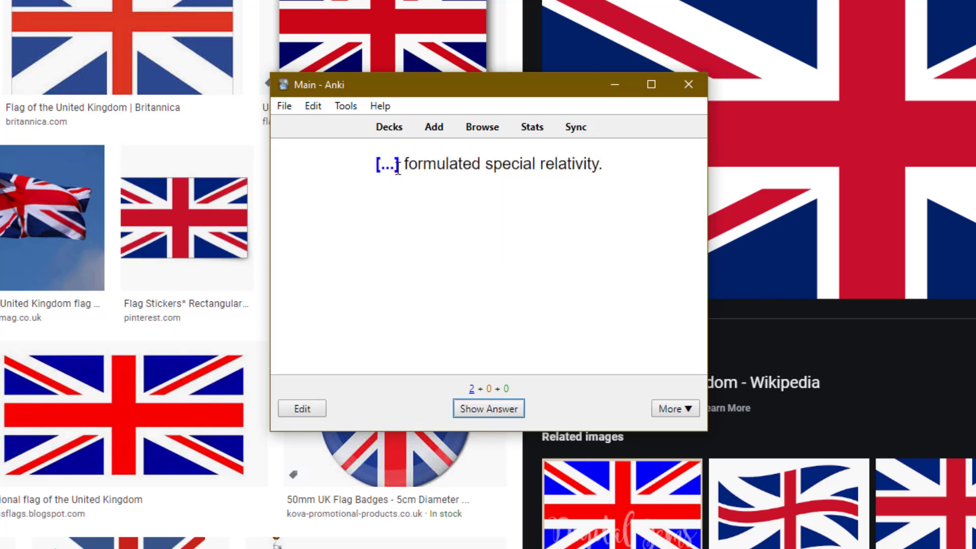
{"action": "key", "text": "space"}
{"action": "key", "text": "space"}
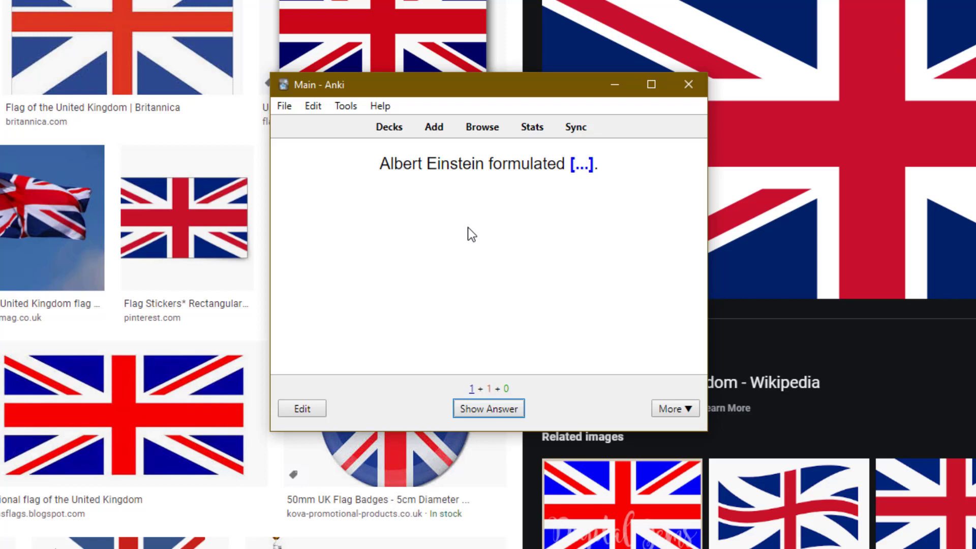
{"action": "key", "text": "space"}
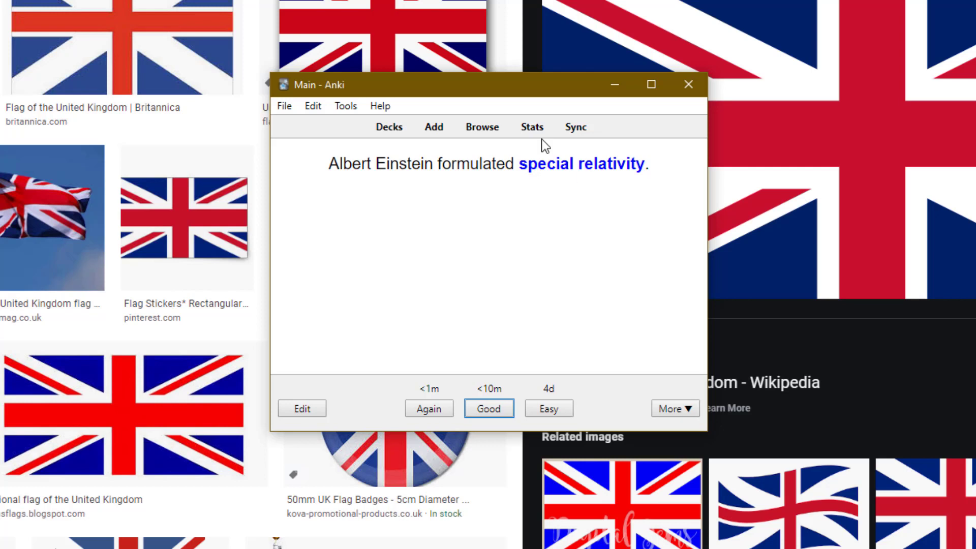
{"action": "left_click", "coordinate": [389, 127]}
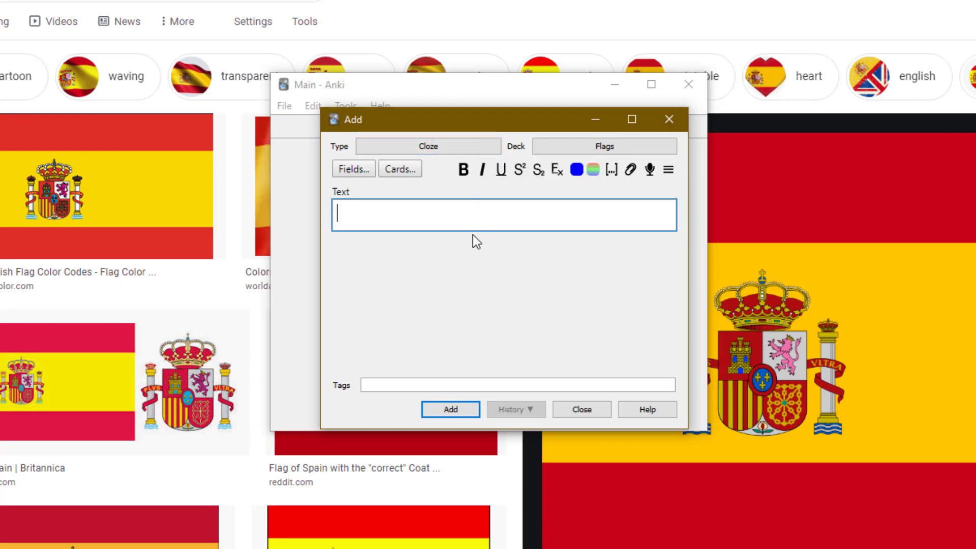
Switch the note type to Basic (and reversed card) and enter Spain as the Front.
{"action": "left_click", "coordinate": [450, 147]}
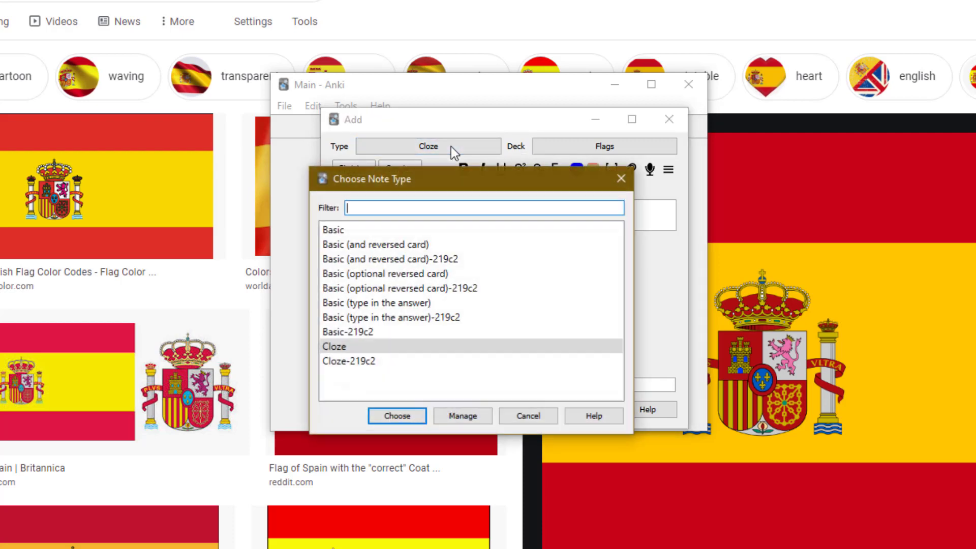
{"action": "left_click", "coordinate": [386, 247]}
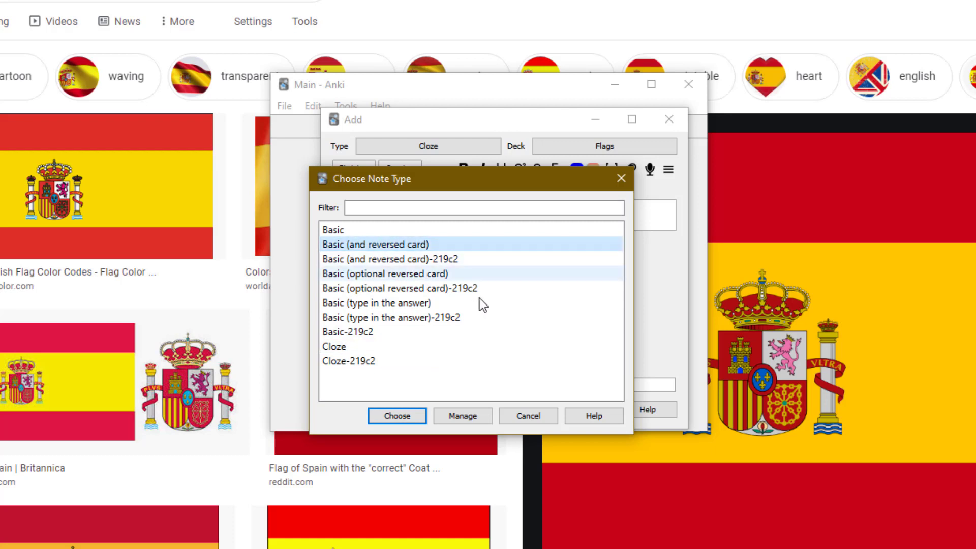
{"action": "left_click", "coordinate": [406, 415]}
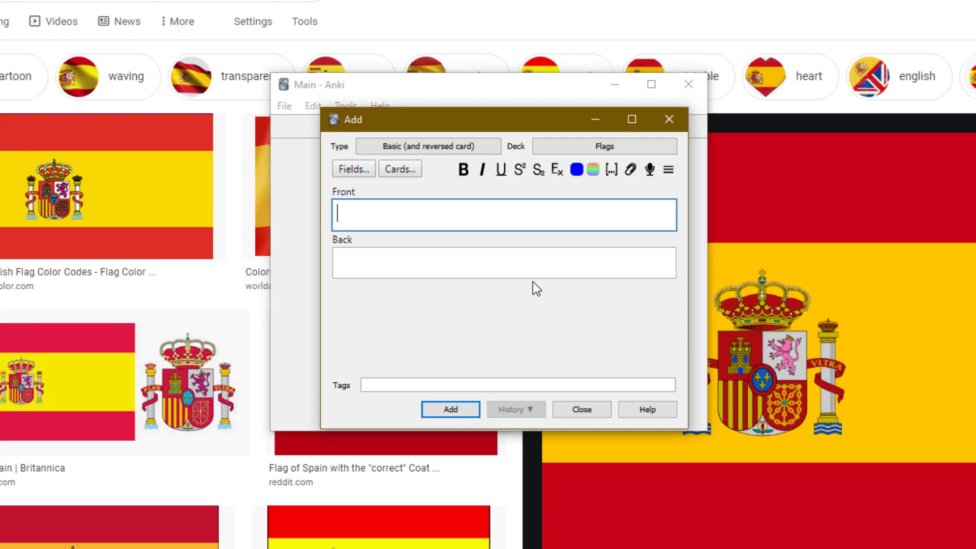
{"action": "type", "text": "Spain"}
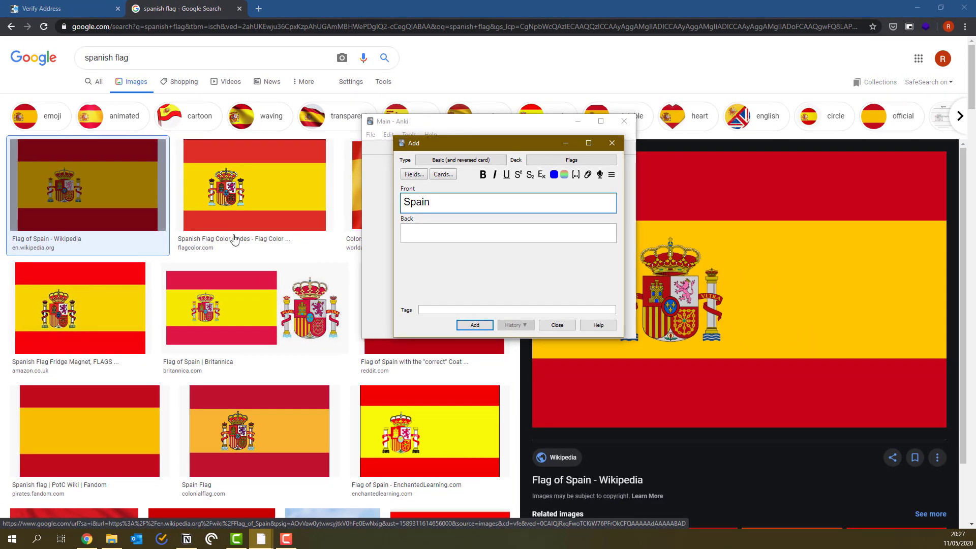
Copy the Spanish flag image from Chrome and paste it into the Back field.
{"action": "right_click", "coordinate": [898, 348]}
{"action": "left_click", "coordinate": [871, 258]}
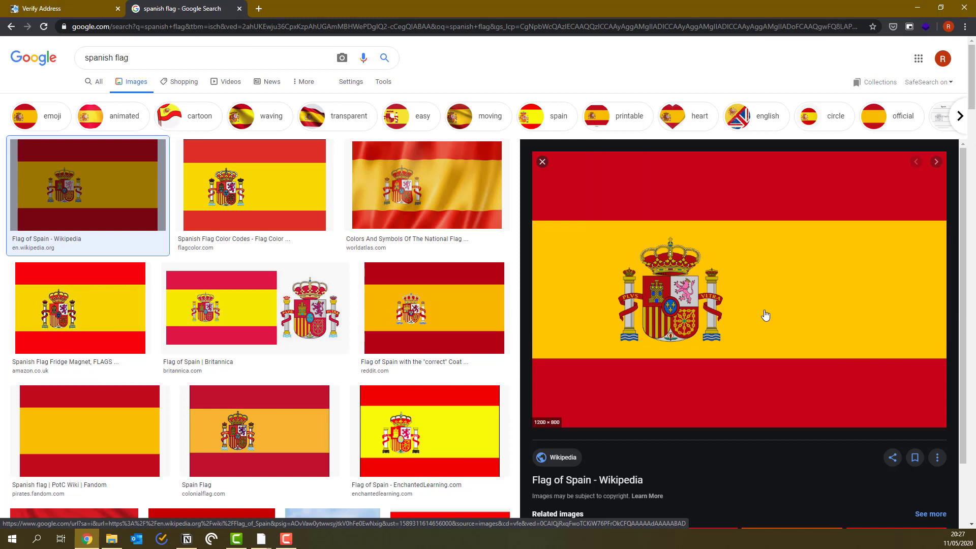
{"action": "left_click", "coordinate": [261, 538]}
{"action": "left_click", "coordinate": [287, 507]}
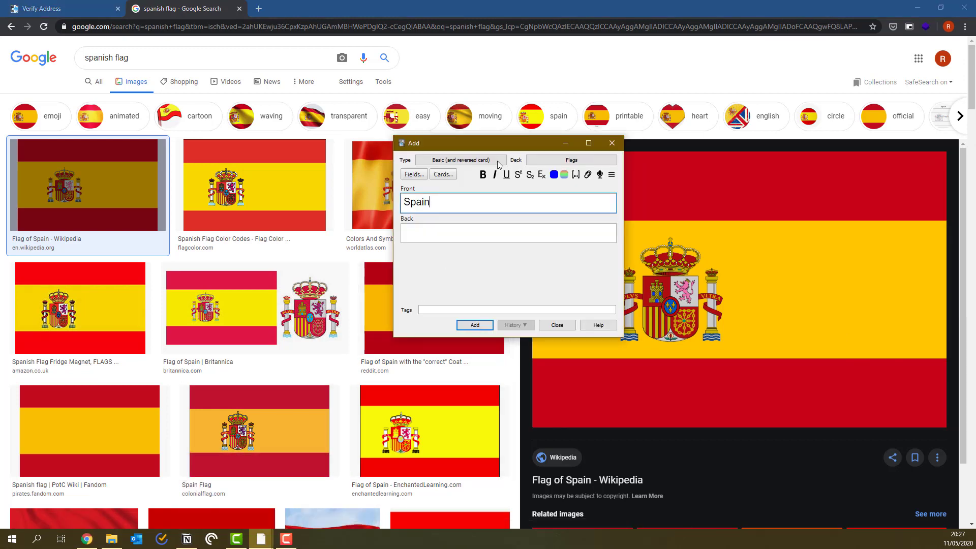
{"action": "left_click", "coordinate": [496, 229]}
{"action": "key", "text": "ctrl+v"}
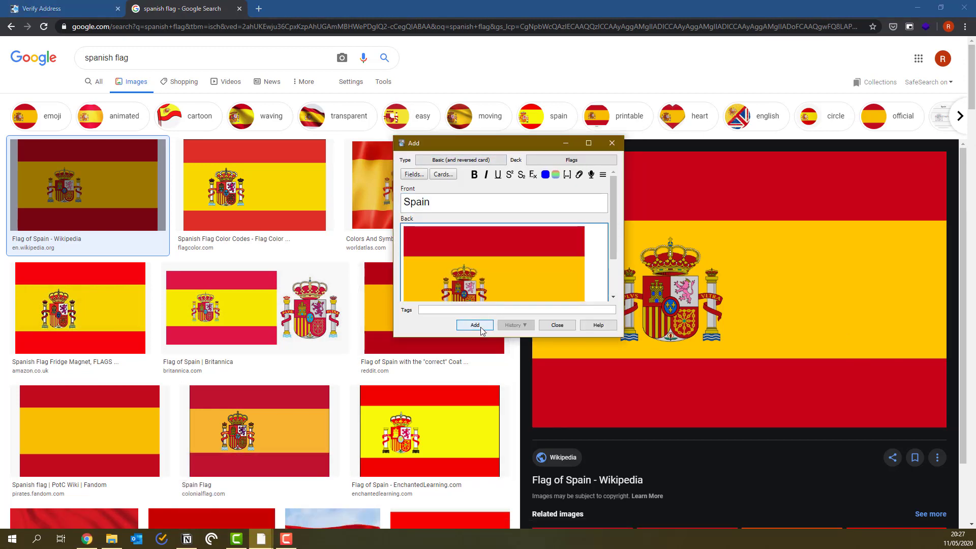
Add the Spain card, close the Add window, and bring up the main Anki window.
{"action": "left_click", "coordinate": [482, 328]}
{"action": "left_click", "coordinate": [557, 325]}
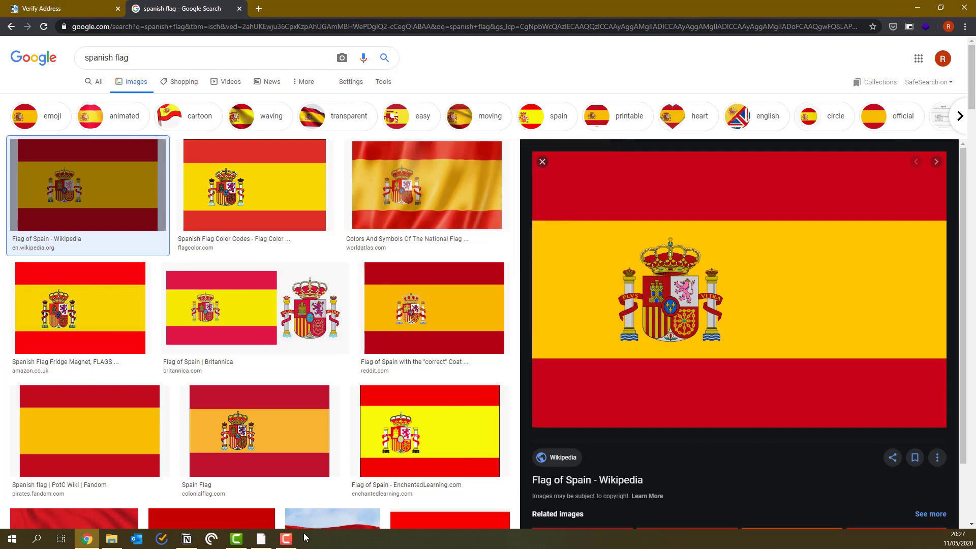
{"action": "left_click", "coordinate": [261, 538]}
Study the Flags deck, rating the UK and Spain cards and revealing the flag-image card's country.
{"action": "left_click", "coordinate": [435, 149]}
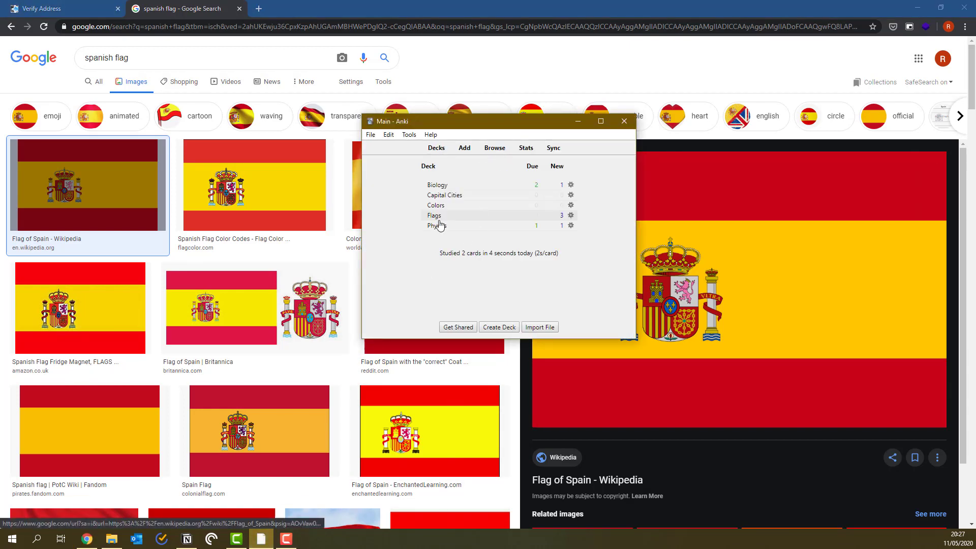
{"action": "left_click", "coordinate": [436, 218]}
{"action": "left_click", "coordinate": [543, 206]}
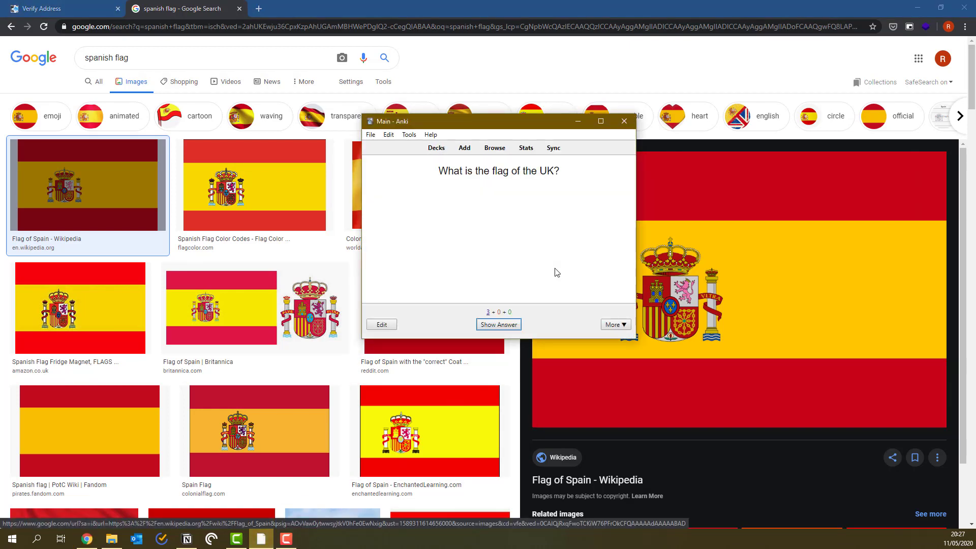
{"action": "key", "text": "space"}
{"action": "key", "text": "1"}
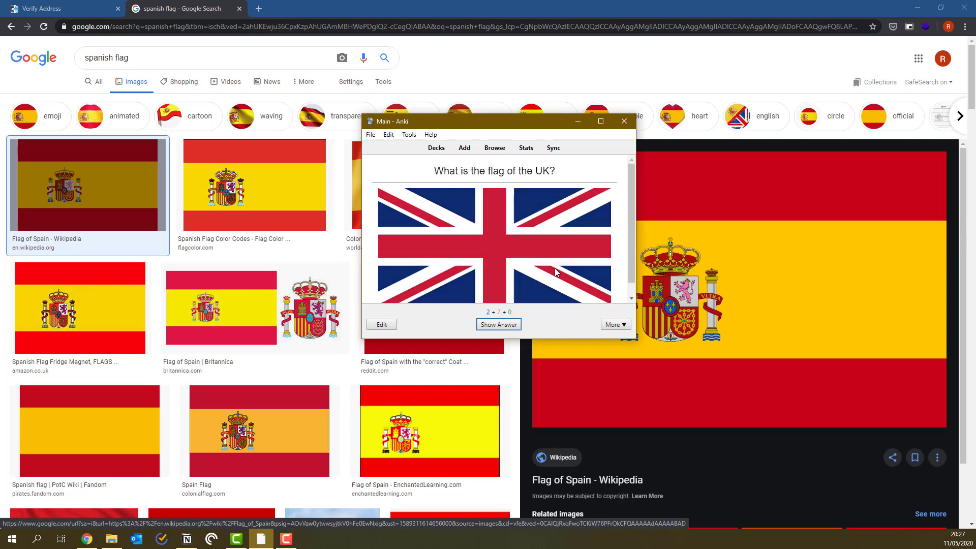
{"action": "key", "text": "space"}
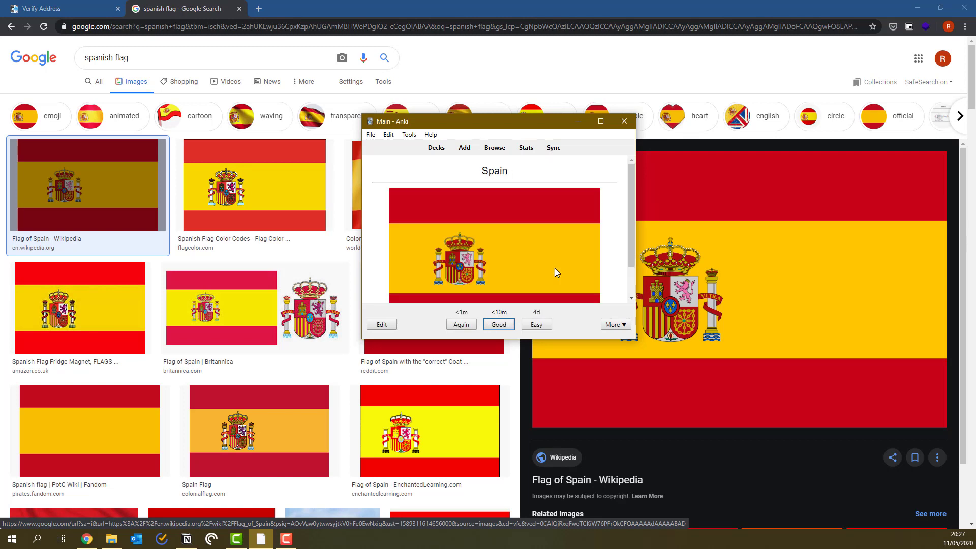
{"action": "key", "text": "space"}
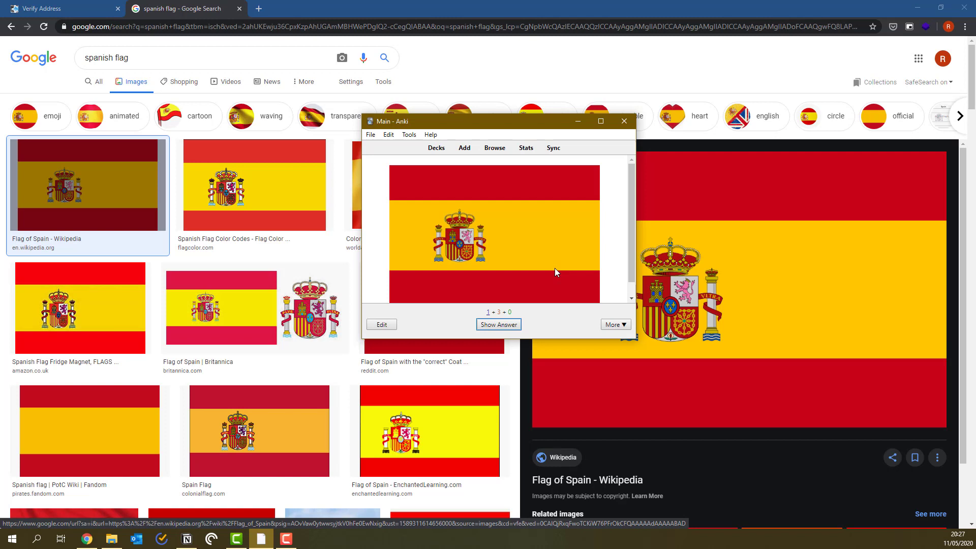
{"action": "scroll", "coordinate": [554, 267], "scroll_direction": "down", "scroll_amount": 1}
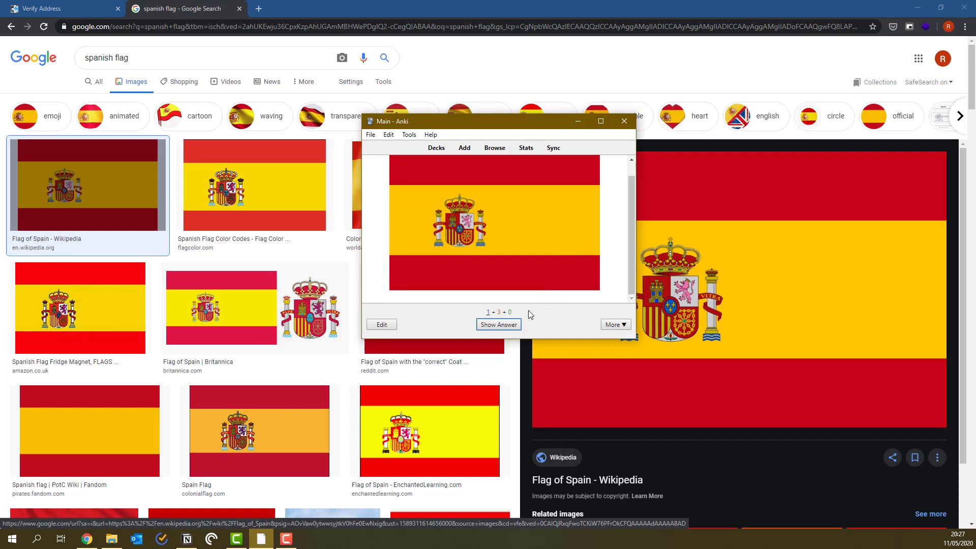
{"action": "left_click", "coordinate": [508, 328]}
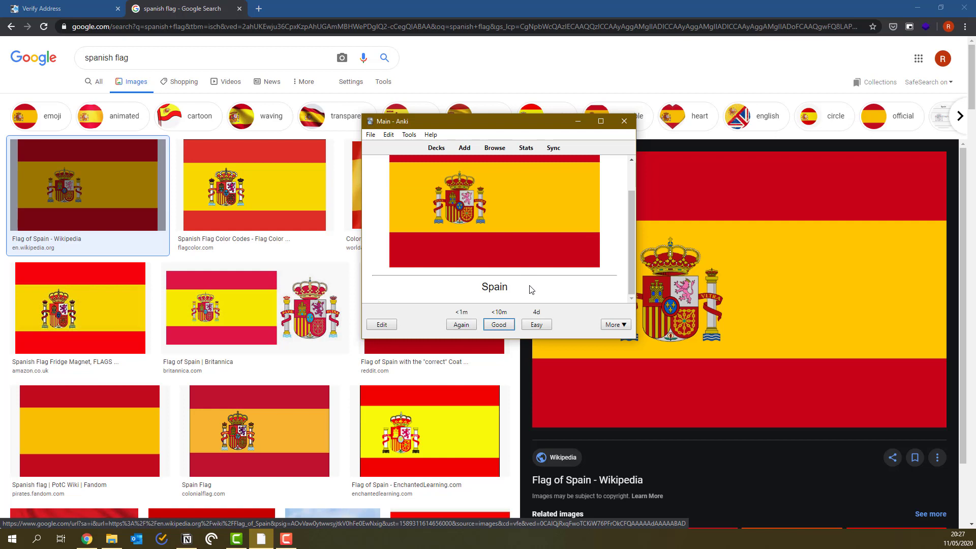
{"action": "key", "text": "a"}
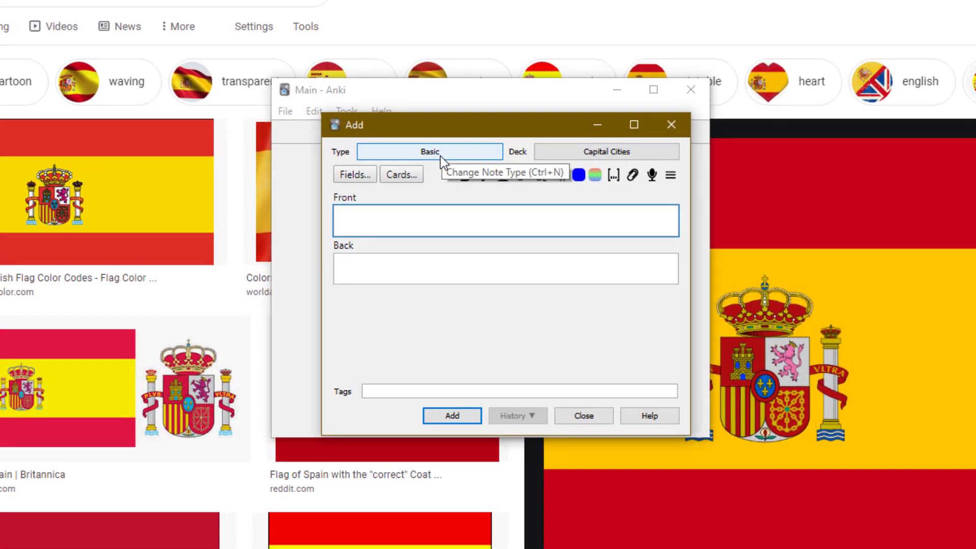
Add a Basic (type in the answer) card 'What is the capital of England?' answered London.
{"action": "left_click", "coordinate": [445, 151]}
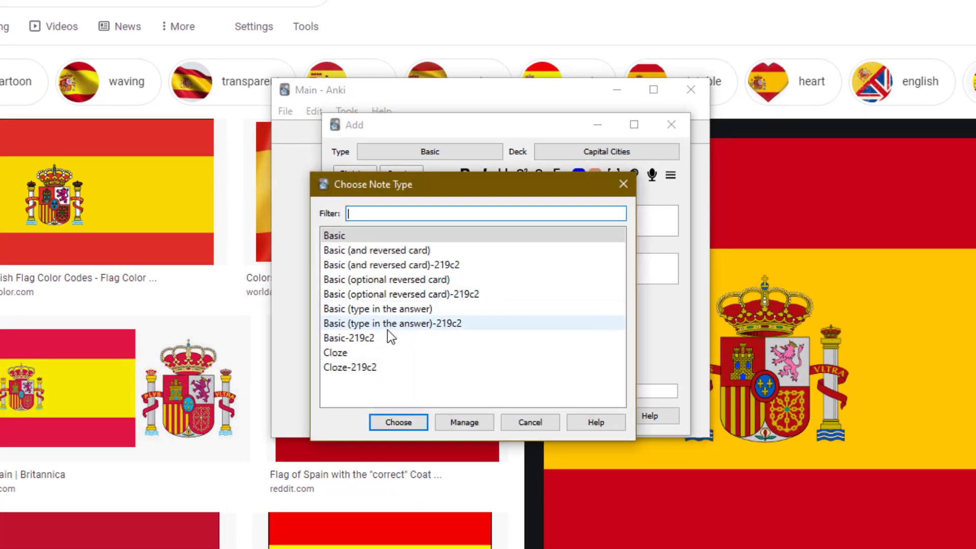
{"action": "left_click", "coordinate": [381, 309]}
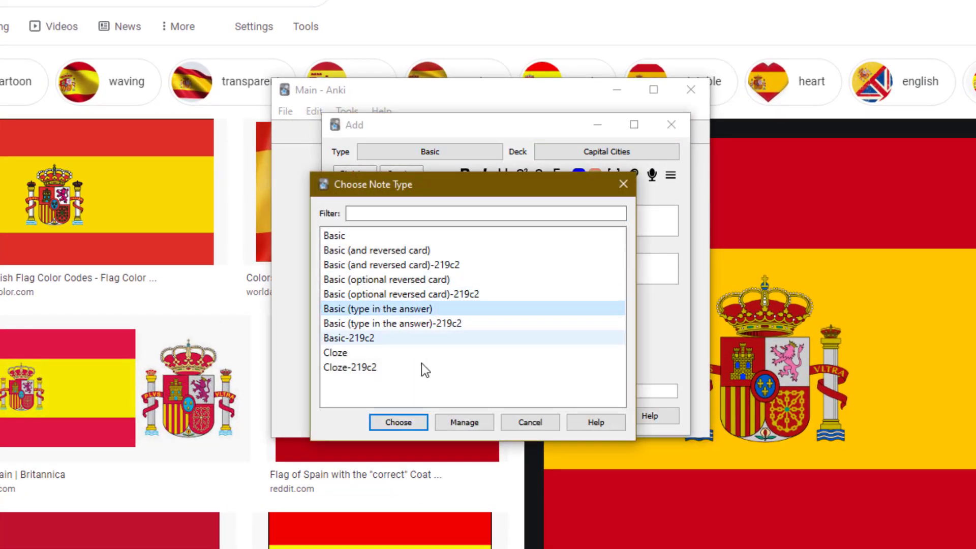
{"action": "left_click", "coordinate": [398, 422]}
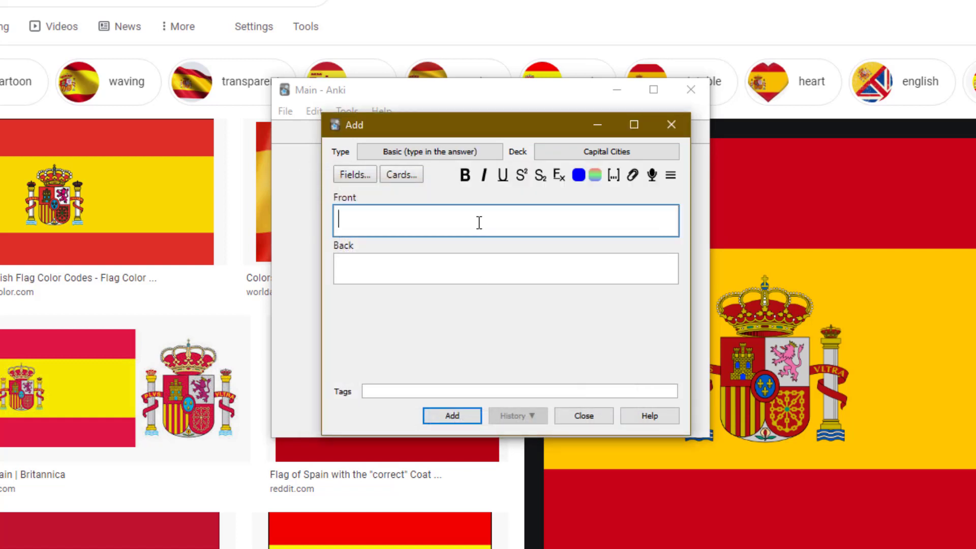
{"action": "type", "text": "What is"}
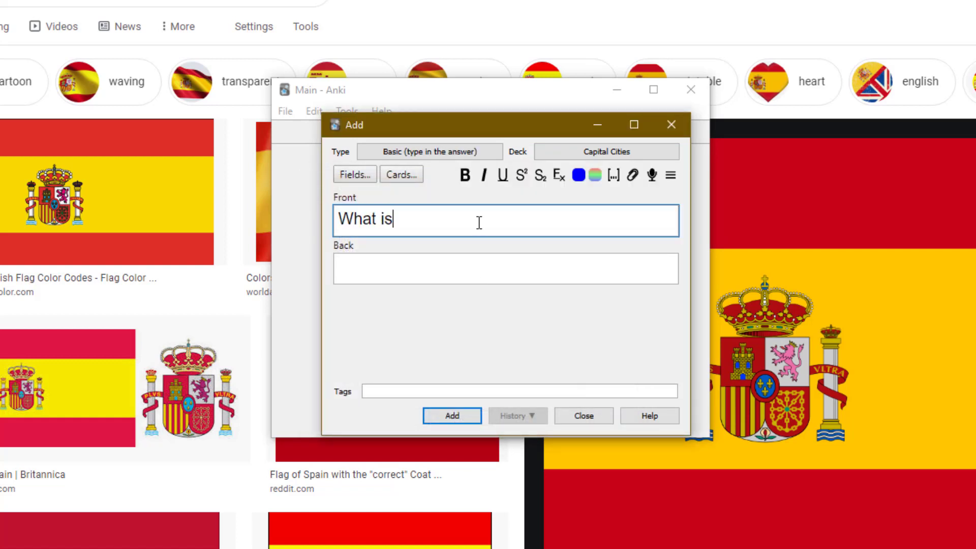
{"action": "type", "text": " the capital of "}
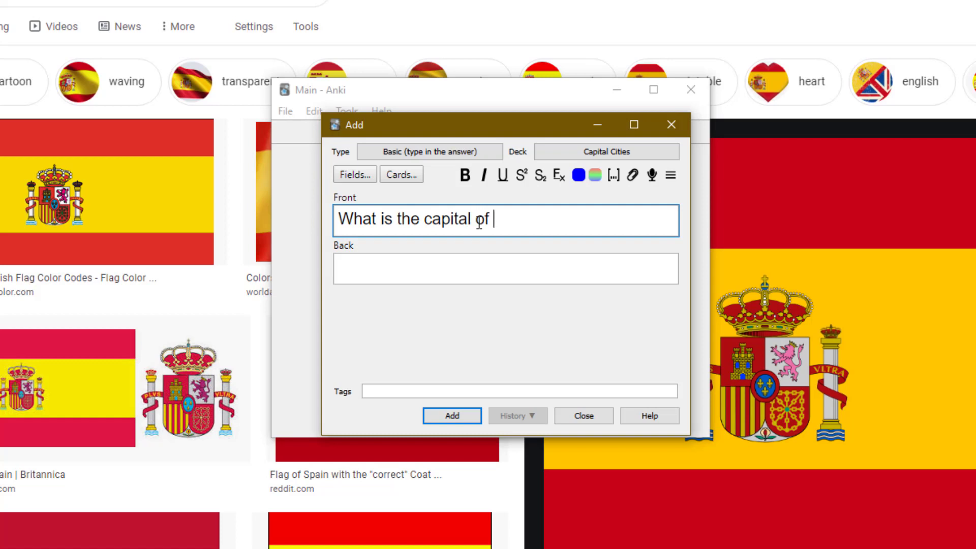
{"action": "type", "text": "England?"}
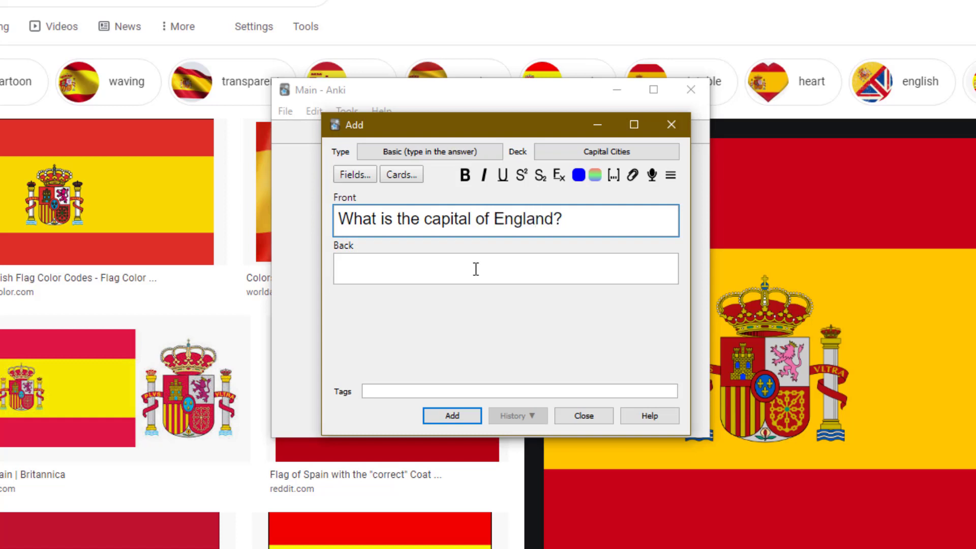
{"action": "left_click", "coordinate": [478, 271]}
{"action": "type", "text": "Lod"}
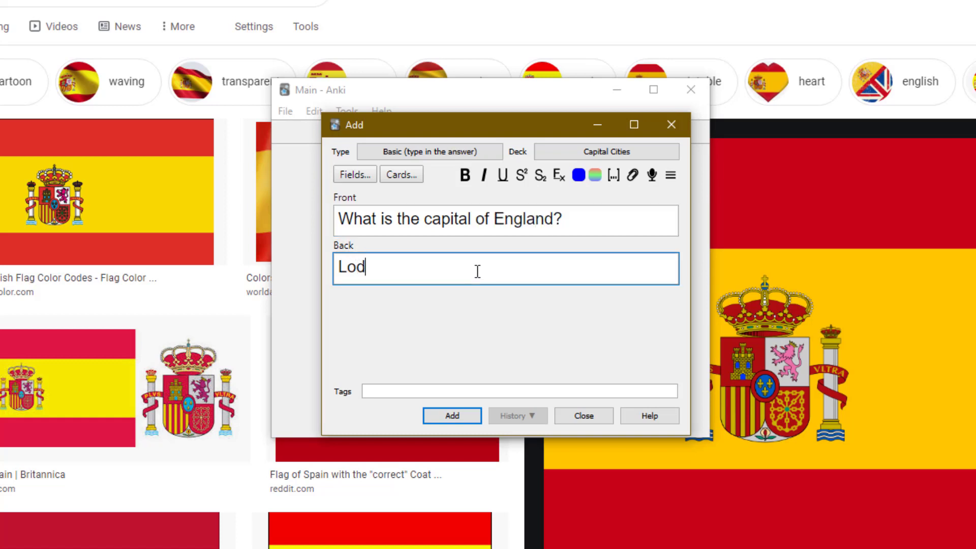
{"action": "key", "text": "BackSpace"}
{"action": "type", "text": "ndon"}
{"action": "left_click", "coordinate": [453, 416]}
Study the Capital Cities card by typing London and checking it against the answer.
{"action": "left_click", "coordinate": [679, 130]}
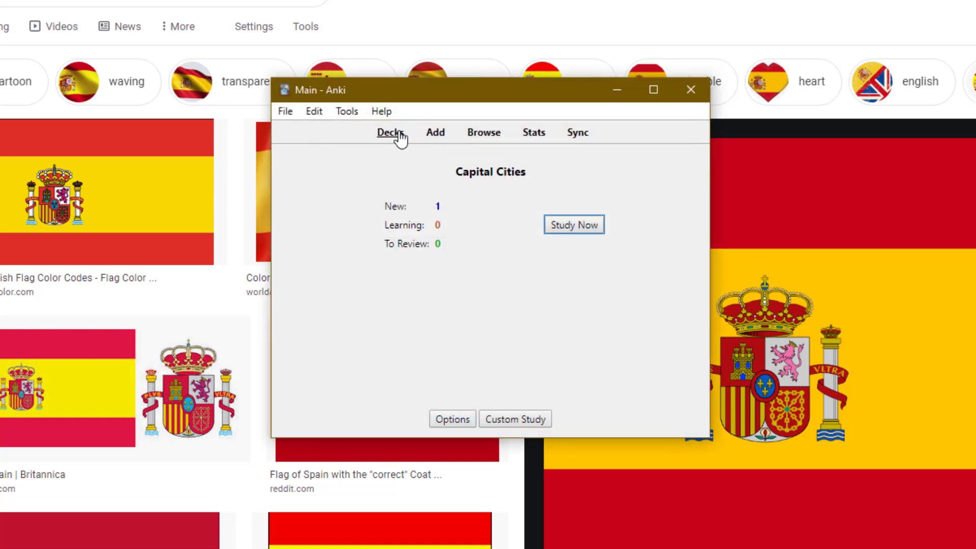
{"action": "left_click", "coordinate": [582, 225]}
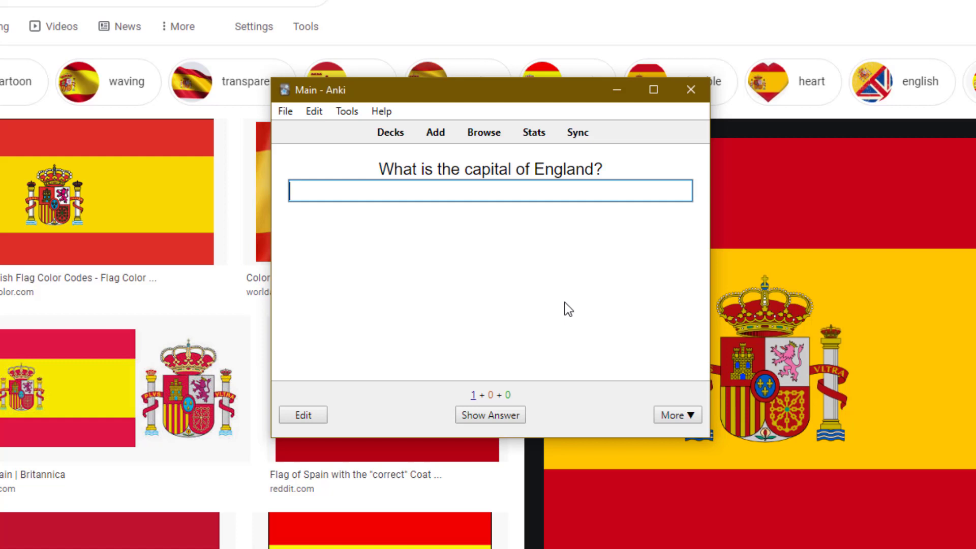
{"action": "type", "text": "Lodon"}
{"action": "key", "text": "BackSpace"}
{"action": "key", "text": "BackSpace"}
{"action": "key", "text": "BackSpace"}
{"action": "type", "text": "don"}
{"action": "key", "text": "Return"}
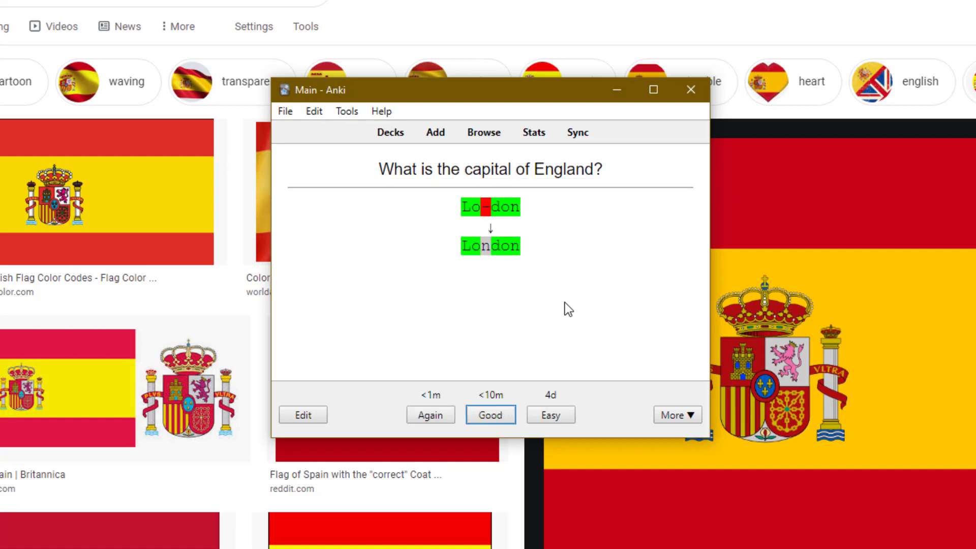
{"action": "left_click_drag", "start_coordinate": [538, 257], "coordinate": [443, 206]}
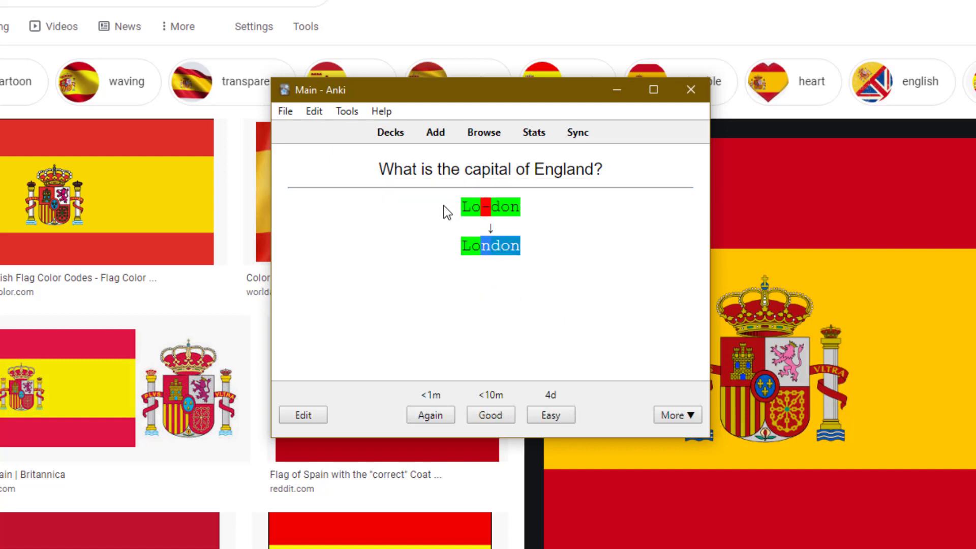
{"action": "left_click", "coordinate": [497, 328]}
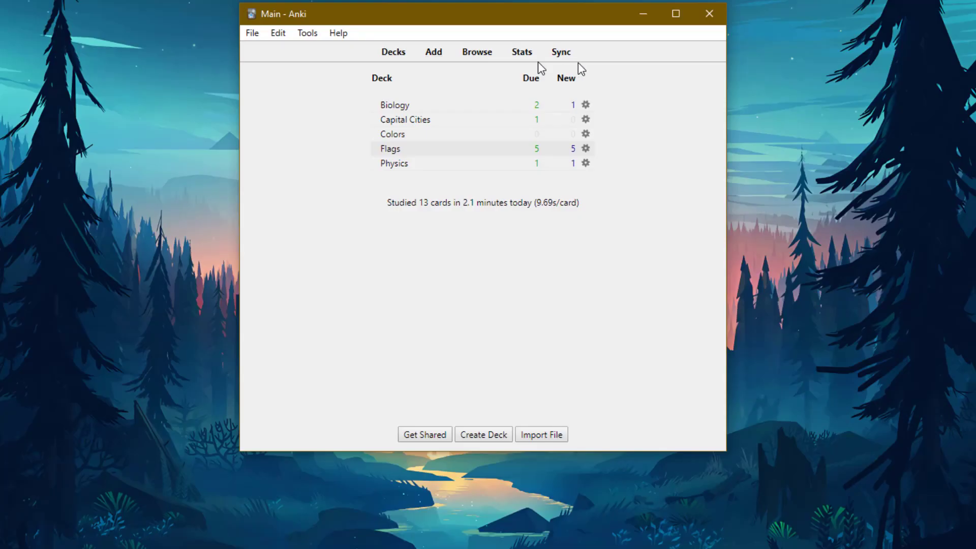
Sync with AnkiWeb, then study the Flags deck online and rate the Spain card Good.
{"action": "left_click", "coordinate": [566, 56]}
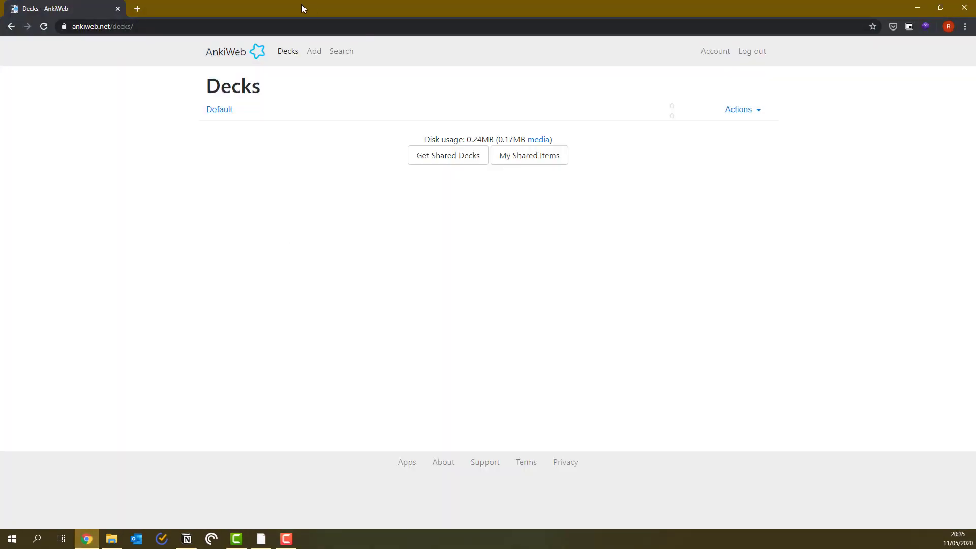
{"action": "left_click", "coordinate": [44, 26]}
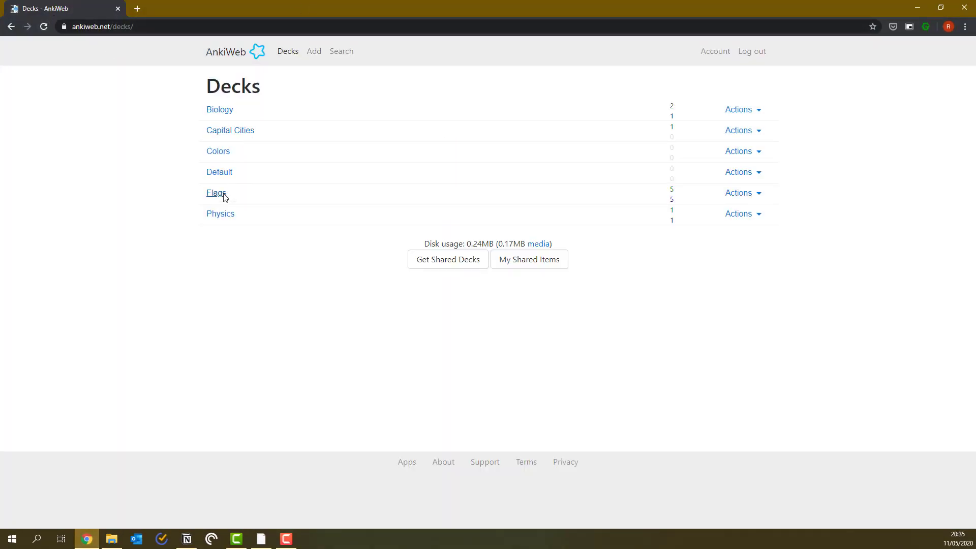
{"action": "left_click", "coordinate": [225, 197]}
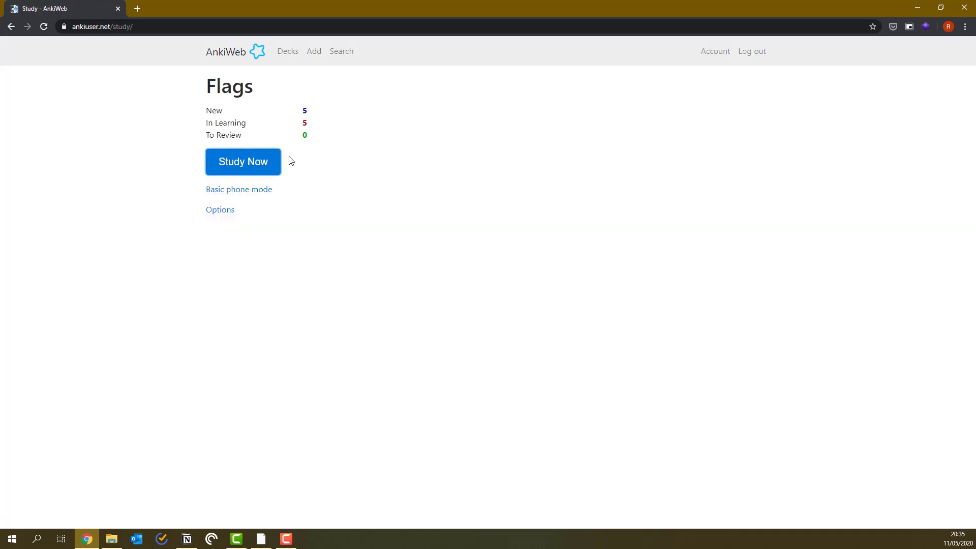
{"action": "left_click", "coordinate": [246, 166]}
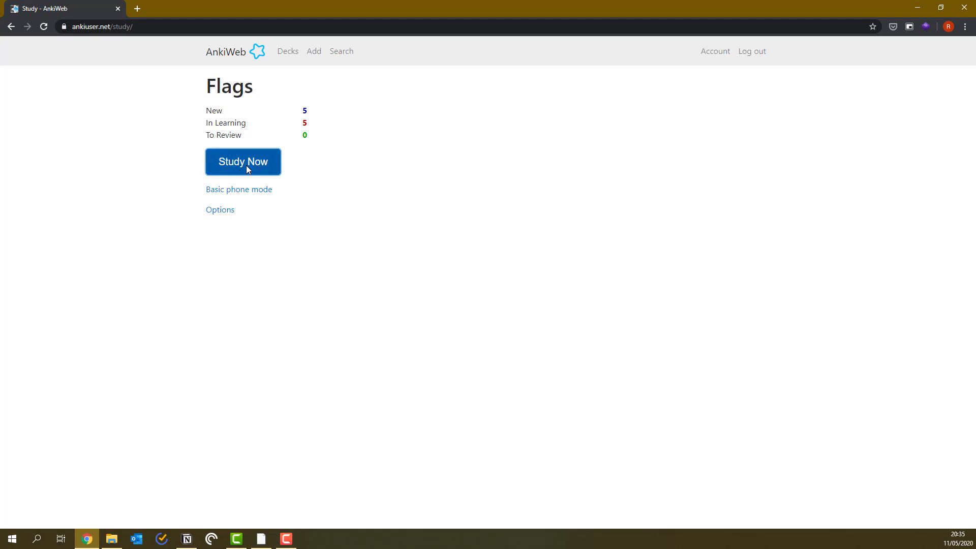
{"action": "left_click", "coordinate": [513, 502]}
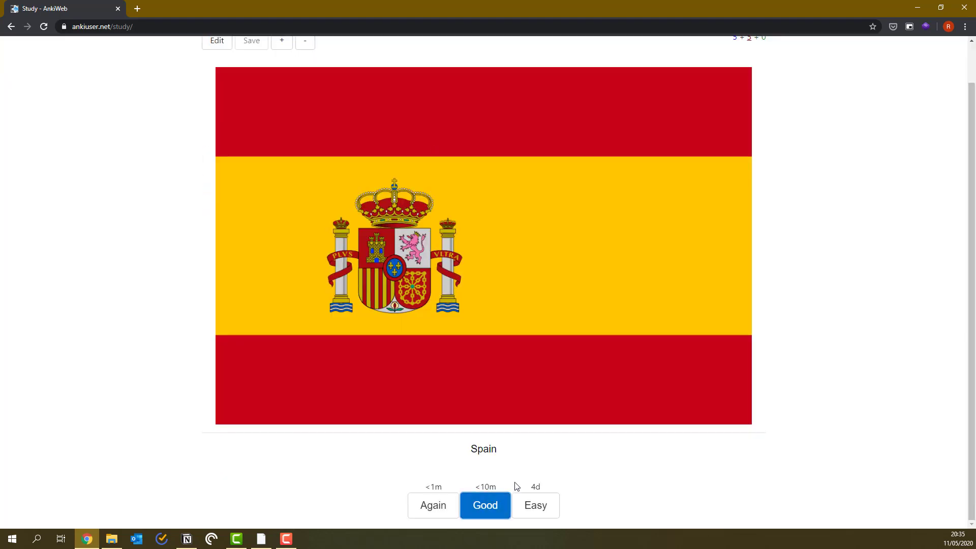
{"action": "left_click", "coordinate": [487, 506]}
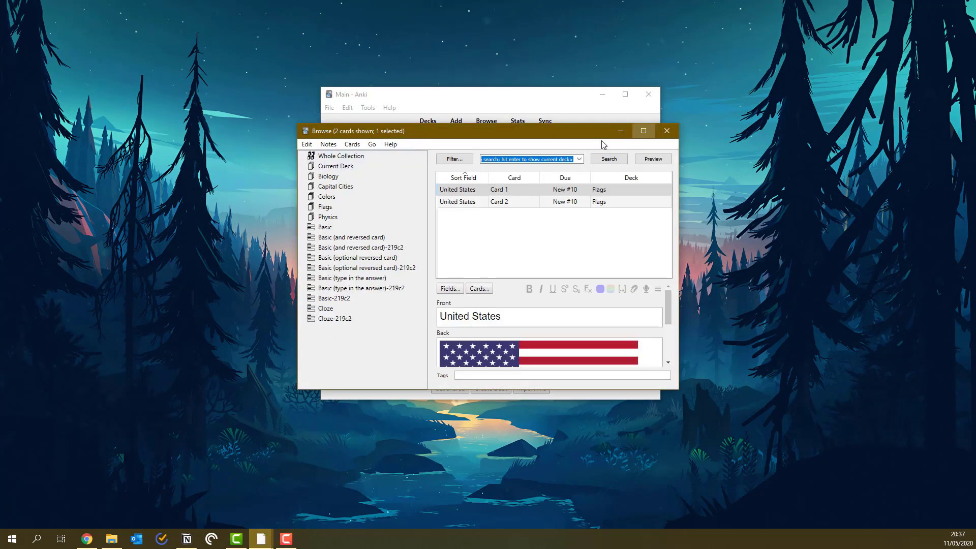
{"action": "left_click", "coordinate": [643, 130]}
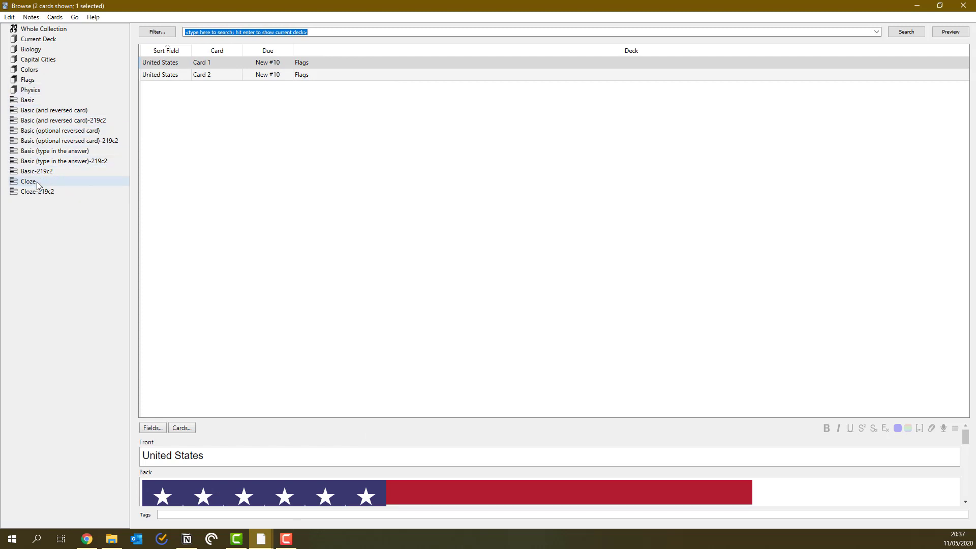
{"action": "left_click", "coordinate": [33, 90]}
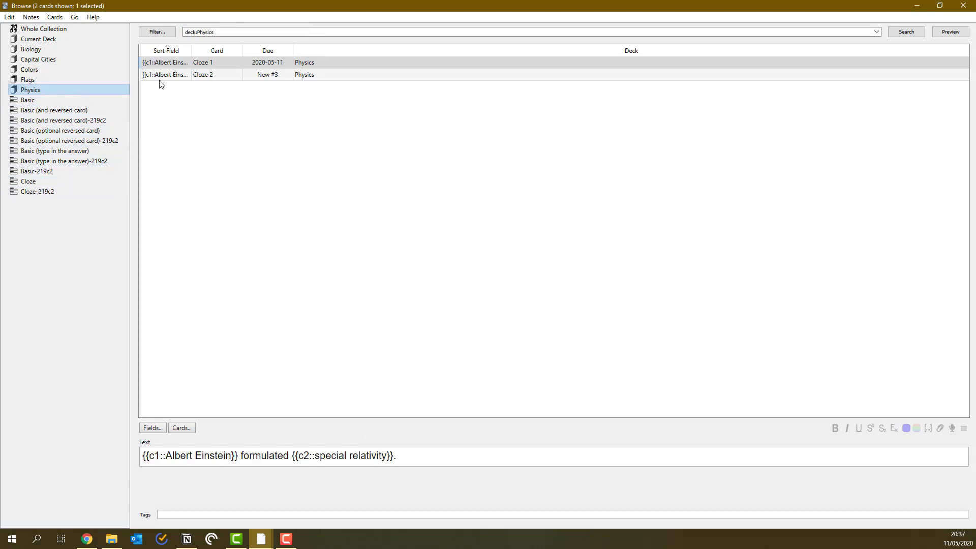
{"action": "left_click", "coordinate": [246, 64]}
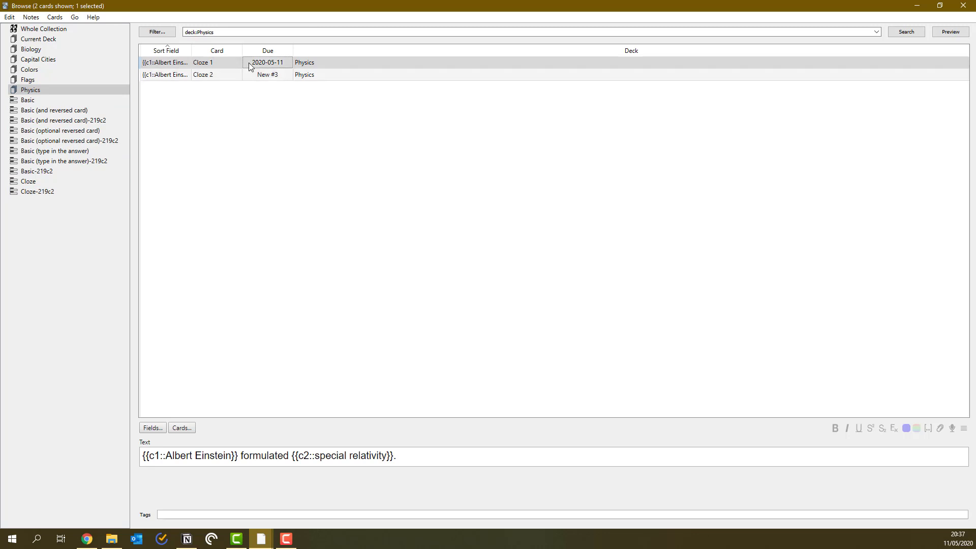
{"action": "left_click", "coordinate": [252, 76]}
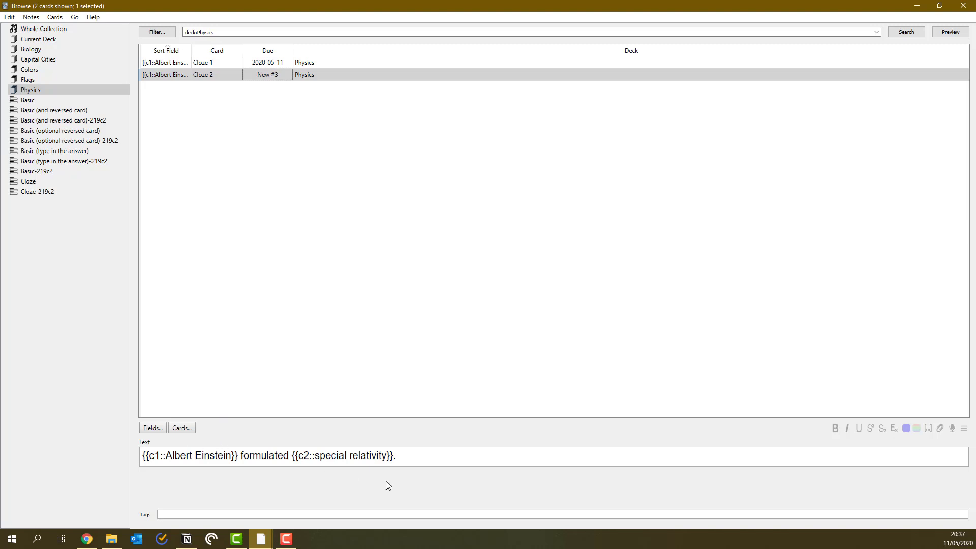
{"action": "left_click_drag", "start_coordinate": [399, 454], "coordinate": [109, 463]}
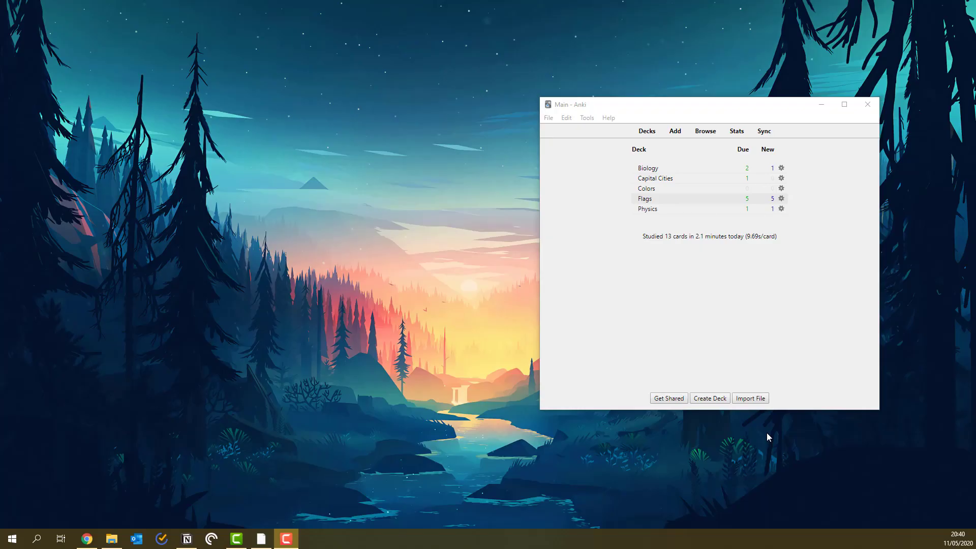
Start a new Flags card and paste the South Africa flag image into Back.
{"action": "left_click", "coordinate": [644, 200]}
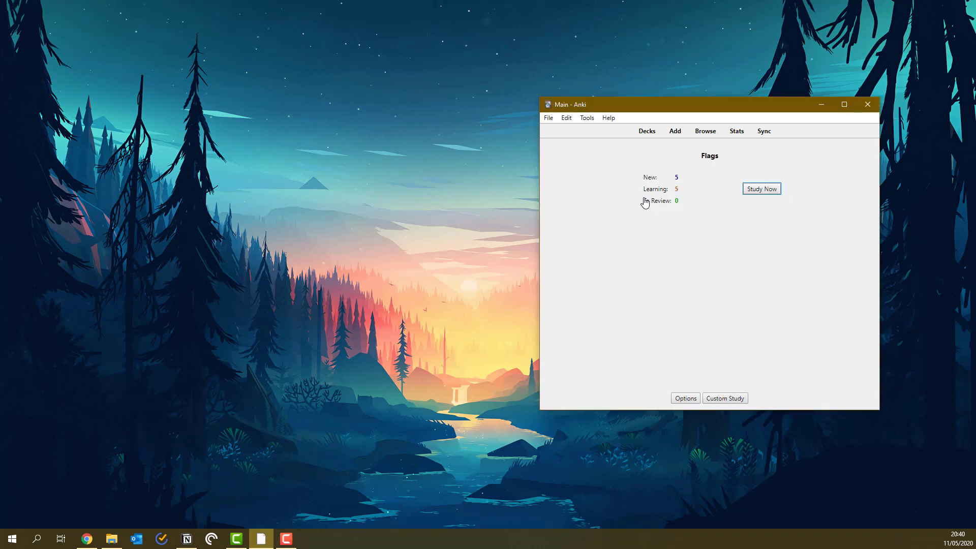
{"action": "left_click", "coordinate": [675, 131]}
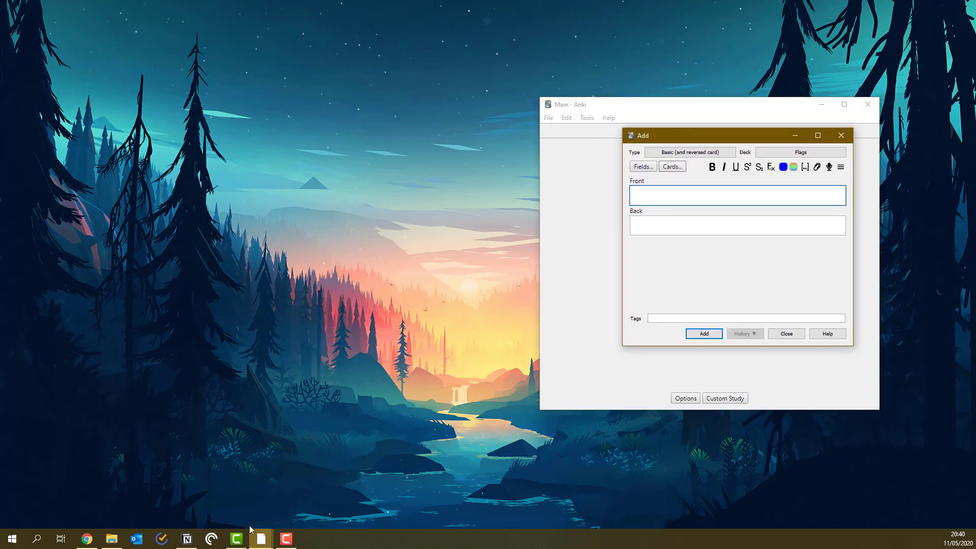
{"action": "left_click", "coordinate": [85, 545]}
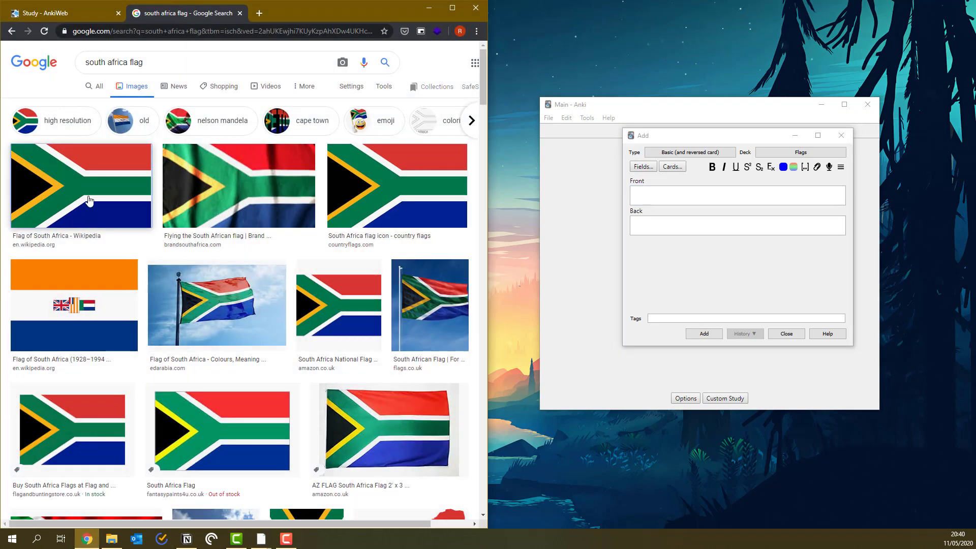
{"action": "left_click", "coordinate": [96, 216]}
{"action": "right_click", "coordinate": [337, 131]}
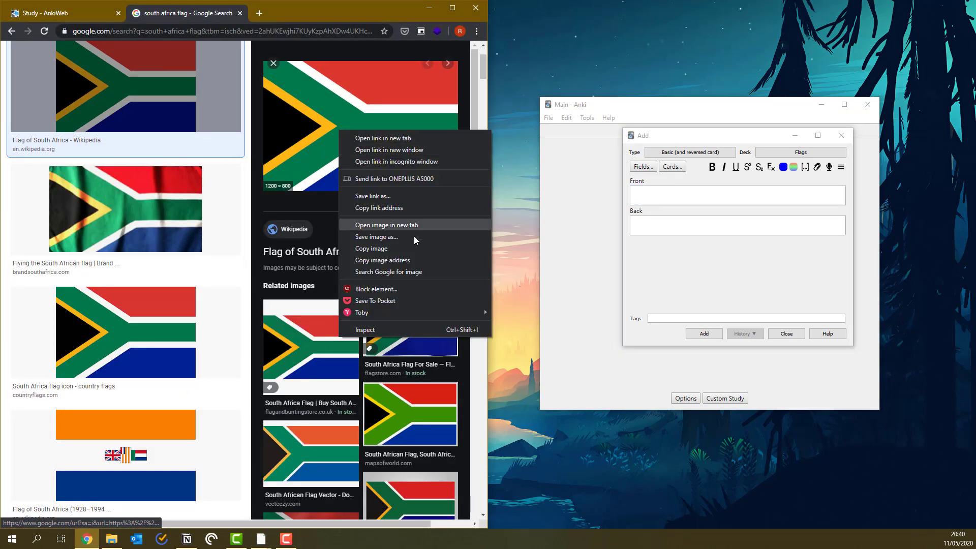
{"action": "left_click", "coordinate": [366, 246]}
{"action": "left_click", "coordinate": [712, 223]}
{"action": "key", "text": "ctrl+v"}
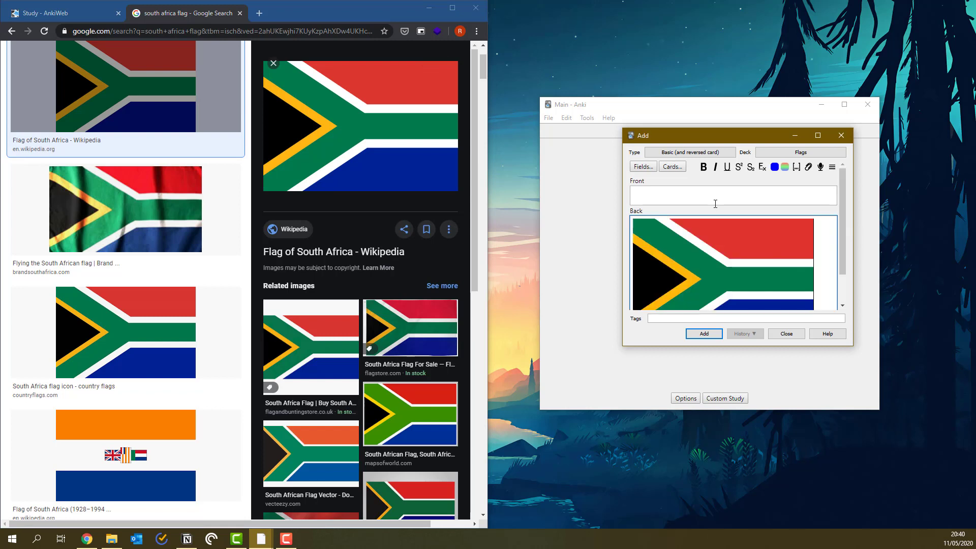
Enter South Africa as the Front, tag it africa, and add the card.
{"action": "left_click", "coordinate": [716, 203]}
{"action": "type", "text": "South Africa"}
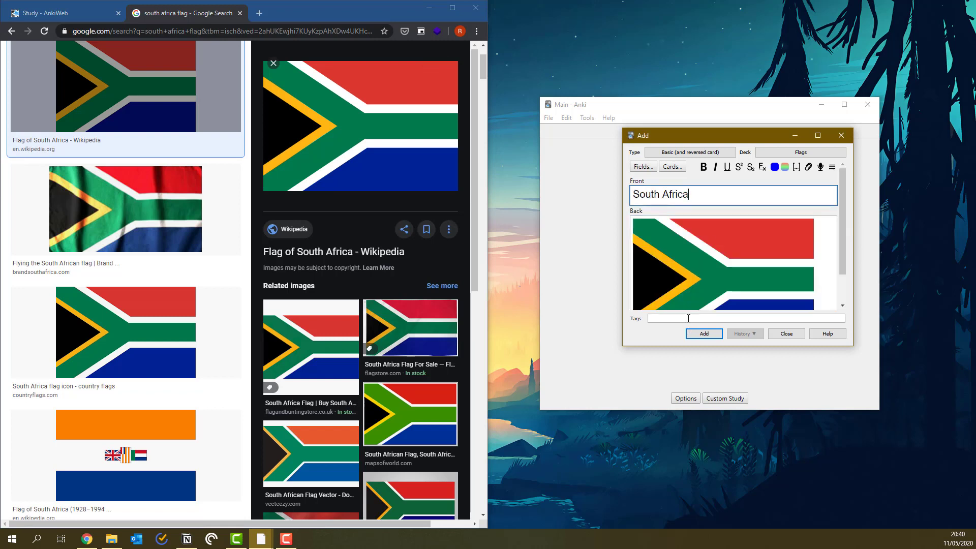
{"action": "left_click", "coordinate": [688, 319]}
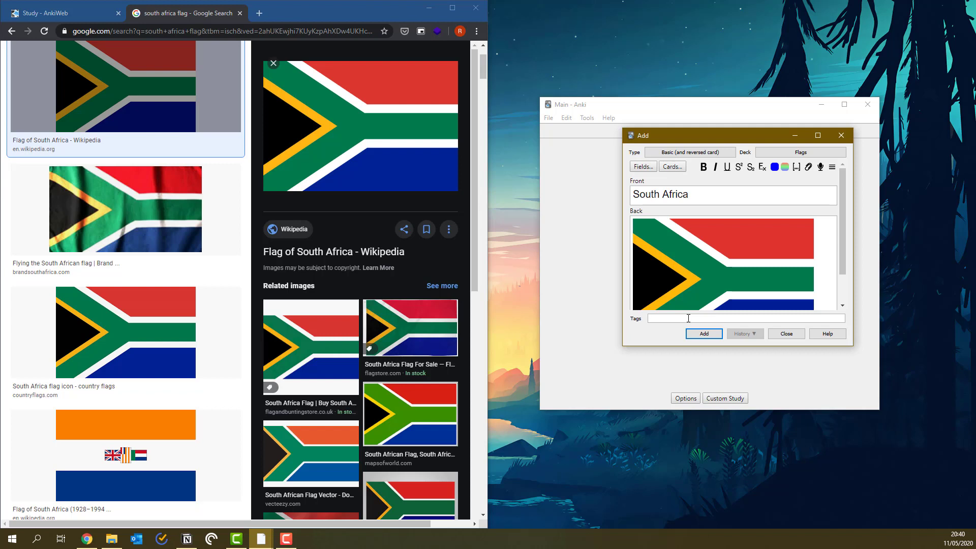
{"action": "type", "text": "africa"}
{"action": "left_click", "coordinate": [705, 334]}
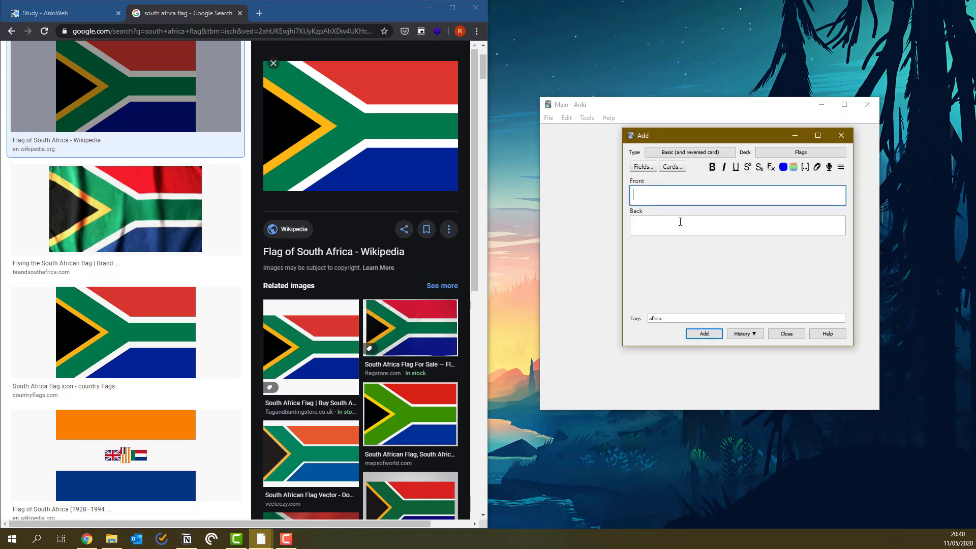
Type Ghana as the next card's Front and search the web for 'ghana flag'.
{"action": "type", "text": "Ghana"}
{"action": "scroll", "coordinate": [160, 87], "scroll_direction": "up", "scroll_amount": 2}
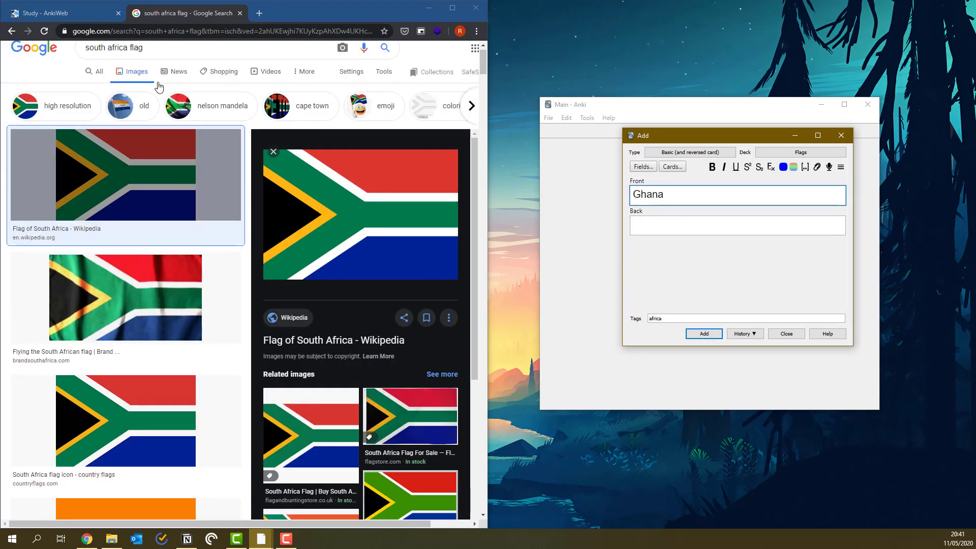
{"action": "left_click", "coordinate": [164, 61]}
{"action": "key", "text": "ctrl+a"}
{"action": "type", "text": "ghana f"}
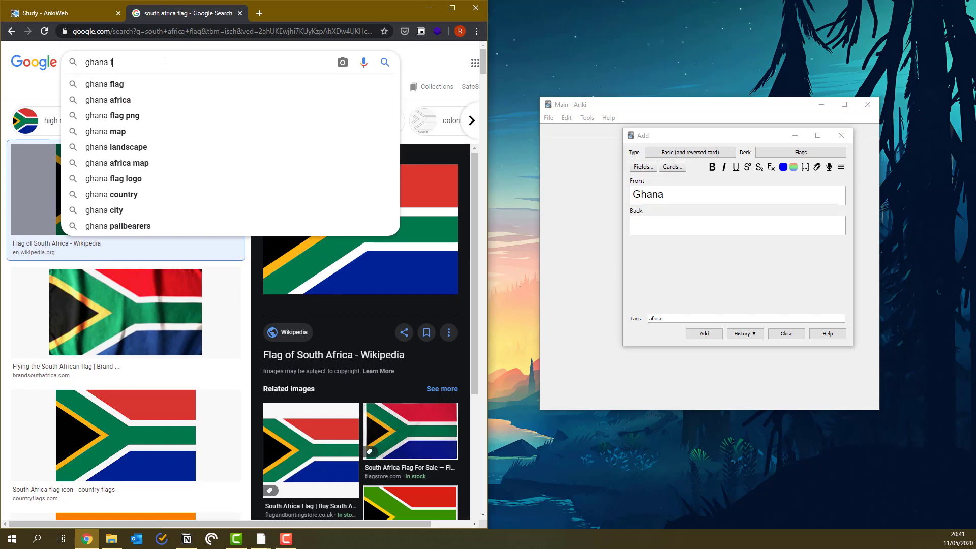
{"action": "type", "text": "lag"}
{"action": "key", "text": "Return"}
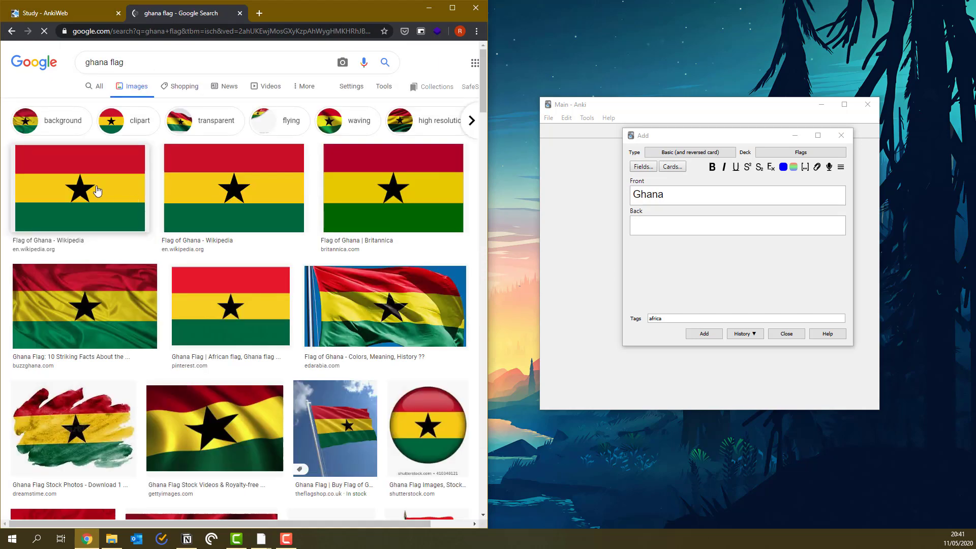
Paste the Ghana flag image into Back and add the Ghana card.
{"action": "left_click", "coordinate": [97, 191]}
{"action": "right_click", "coordinate": [341, 137]}
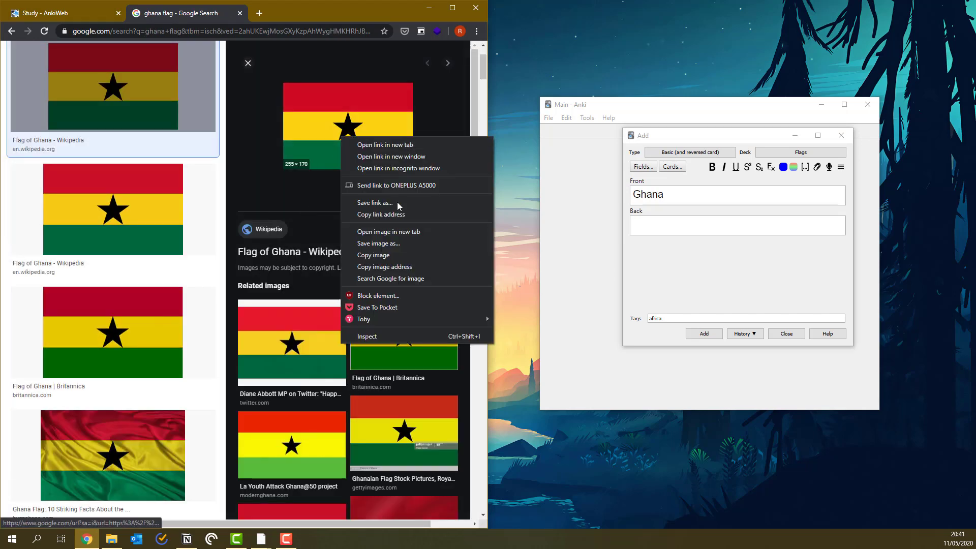
{"action": "left_click", "coordinate": [387, 258]}
{"action": "left_click", "coordinate": [693, 233]}
{"action": "key", "text": "ctrl+v"}
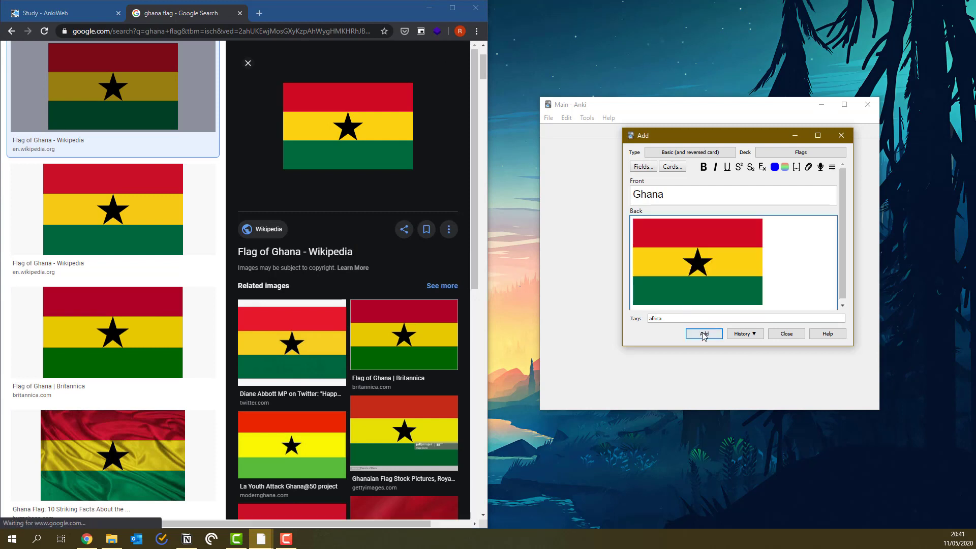
{"action": "left_click", "coordinate": [704, 335]}
{"action": "scroll", "coordinate": [183, 122], "scroll_direction": "up", "scroll_amount": 2}
{"action": "left_click", "coordinate": [208, 59]}
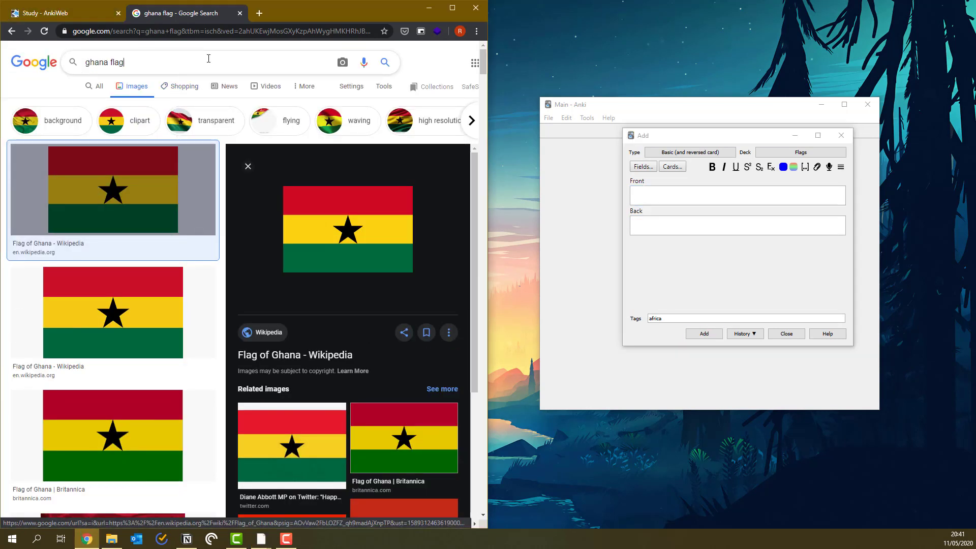
Search the web for germany and enter Germany as the card's Front.
{"action": "key", "text": "ctrl+a"}
{"action": "type", "text": "germany"}
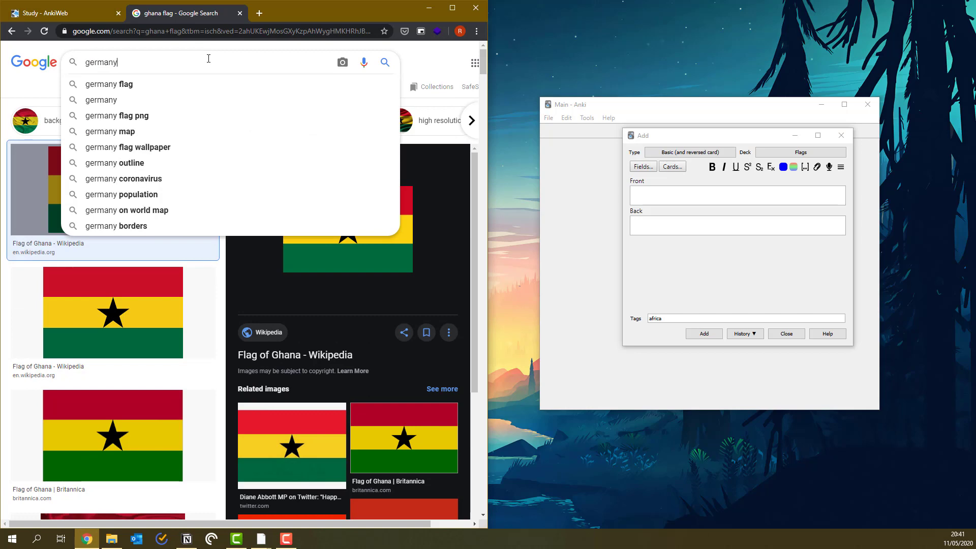
{"action": "key", "text": "Return"}
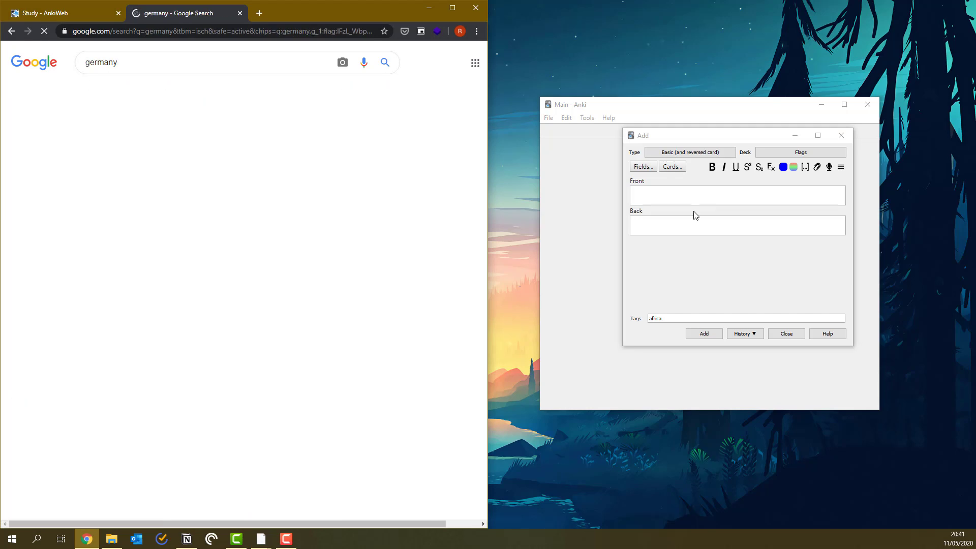
{"action": "left_click", "coordinate": [698, 197]}
{"action": "type", "text": "Germany"}
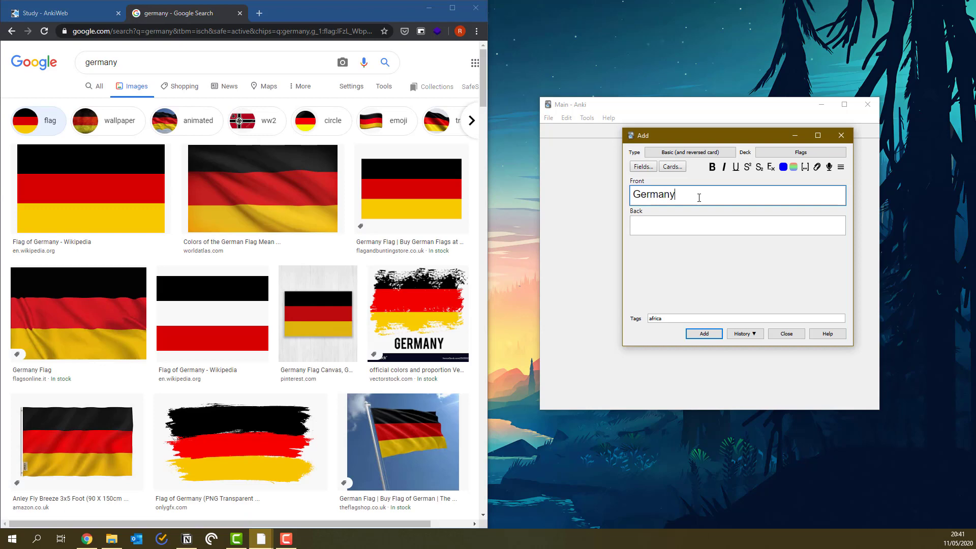
Paste the Germany flag into Back, retag it 'europe stripy-flag', and add the card.
{"action": "left_click", "coordinate": [58, 187]}
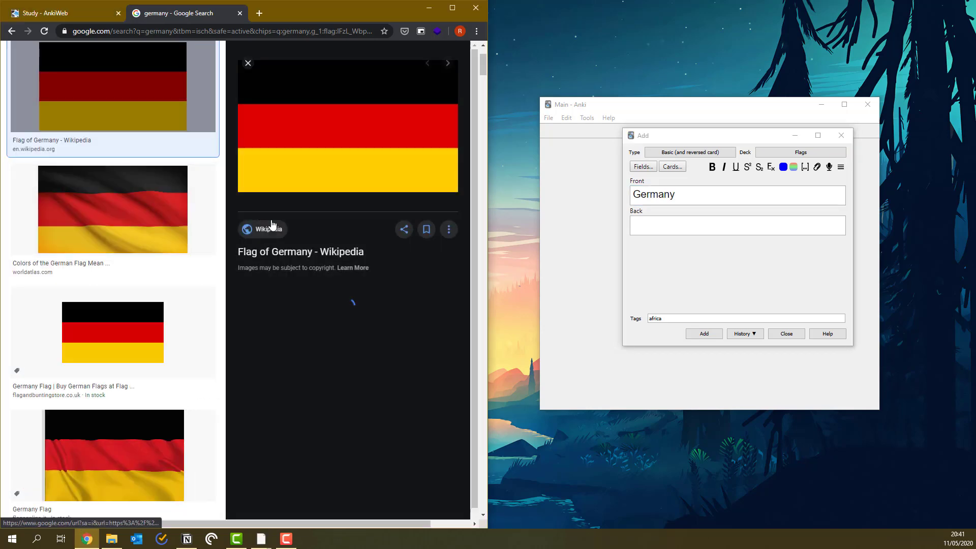
{"action": "right_click", "coordinate": [311, 167]}
{"action": "left_click", "coordinate": [369, 285]}
{"action": "left_click", "coordinate": [691, 223]}
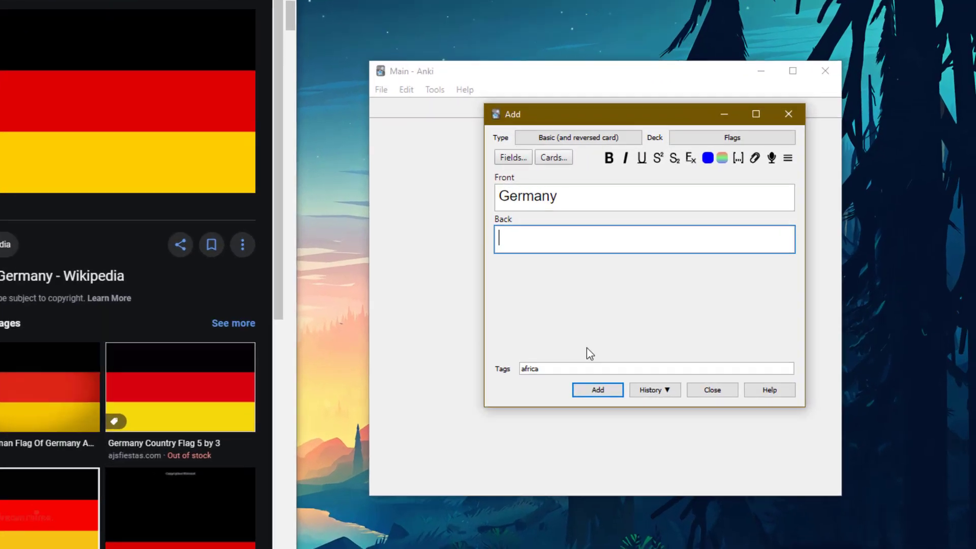
{"action": "key", "text": "ctrl+v"}
{"action": "double_click", "coordinate": [698, 316]}
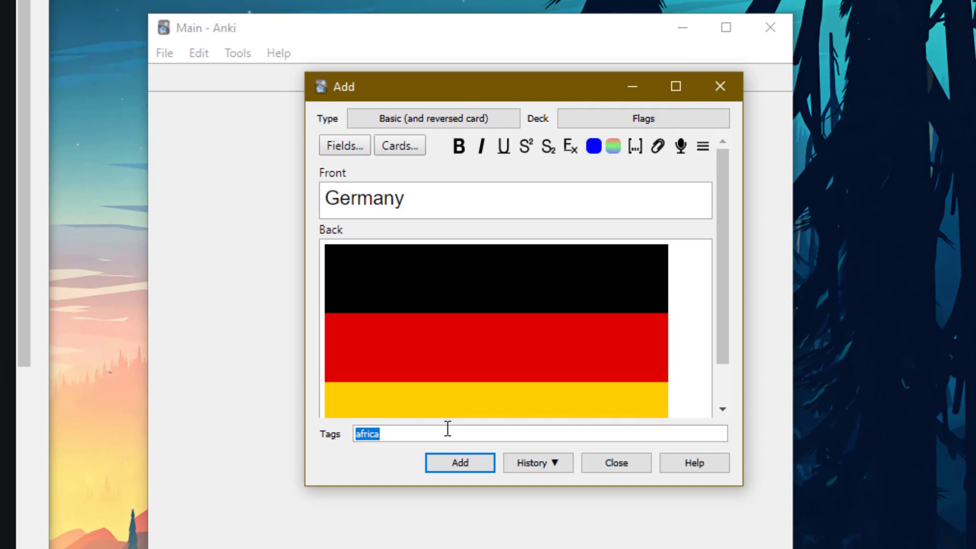
{"action": "type", "text": "europe stripy"}
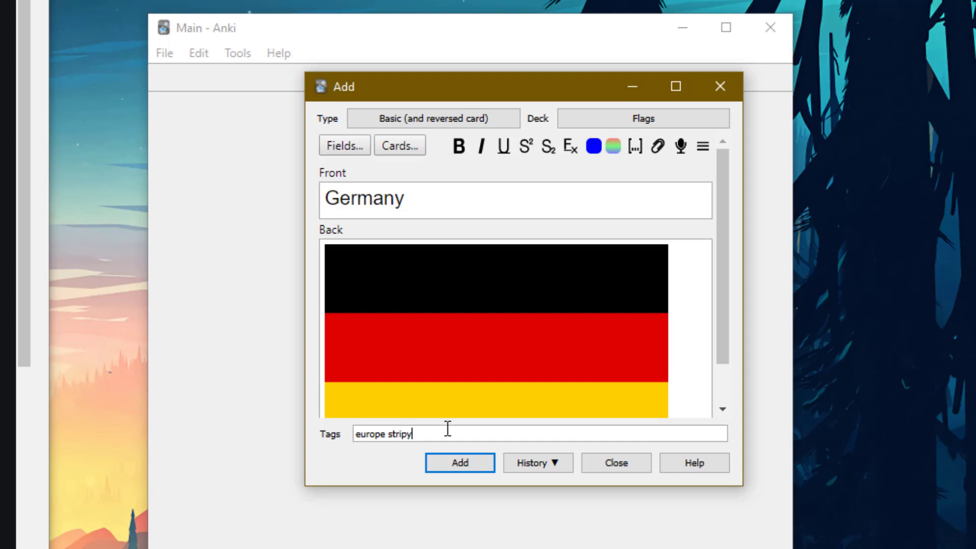
{"action": "type", "text": "-flag"}
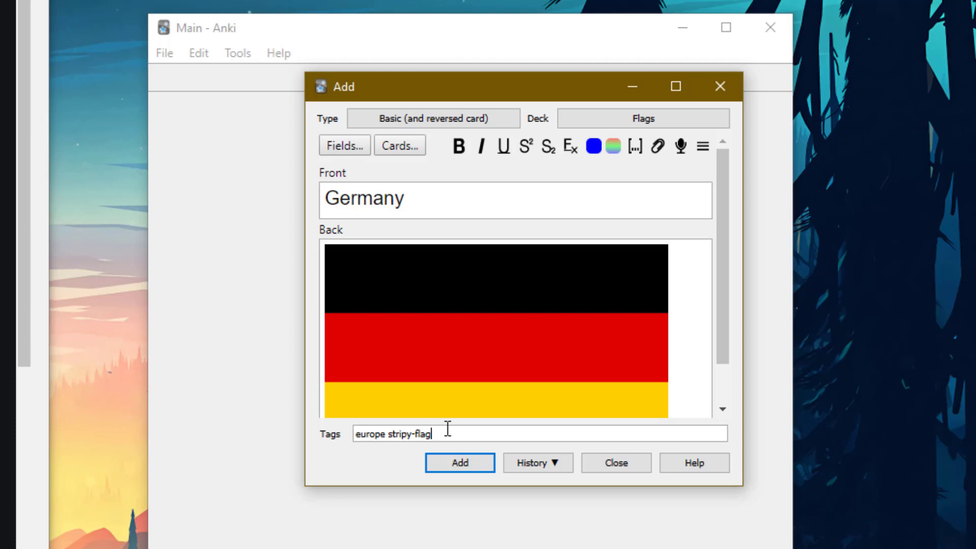
{"action": "left_click", "coordinate": [461, 463]}
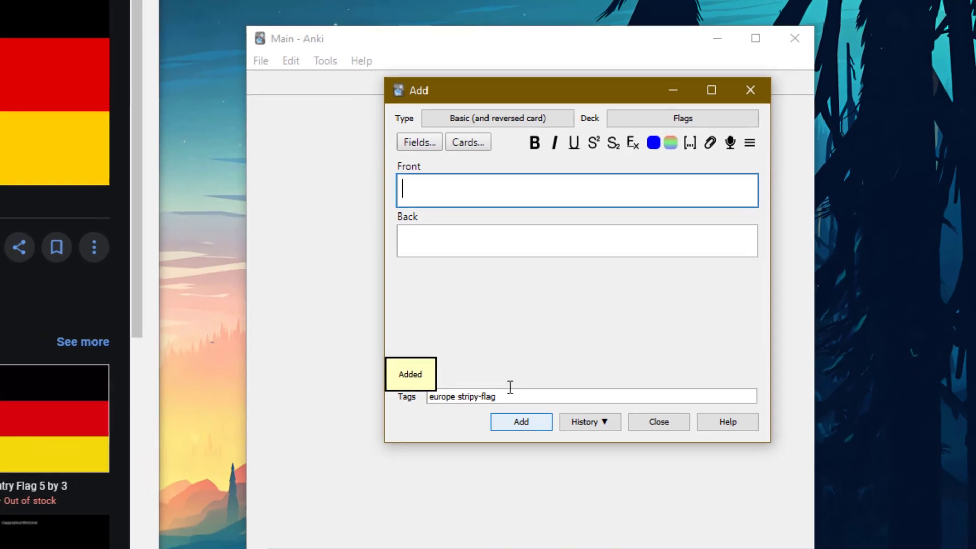
Close the card-adding window to return to the deck list, where Flags shows 5 due and 11 new.
{"action": "left_click", "coordinate": [750, 90]}
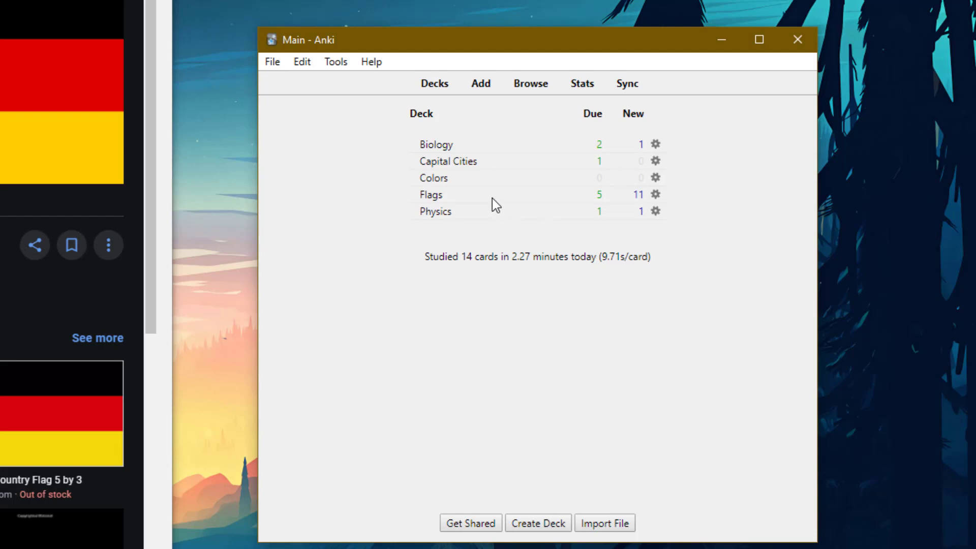
Build a Flags custom study session by card state or tag, requiring the africa or stripy-flag tag, then return to Decks.
{"action": "left_click", "coordinate": [431, 195]}
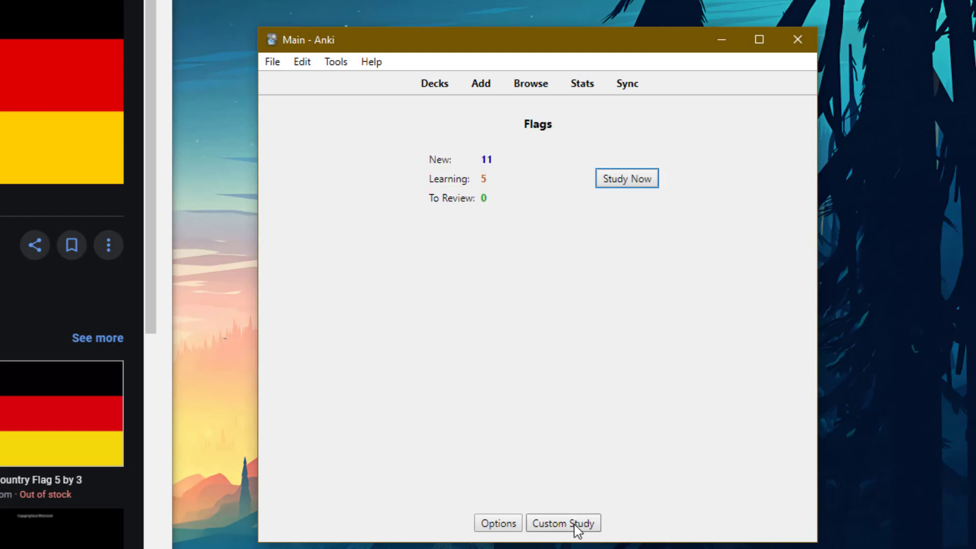
{"action": "left_click", "coordinate": [577, 528]}
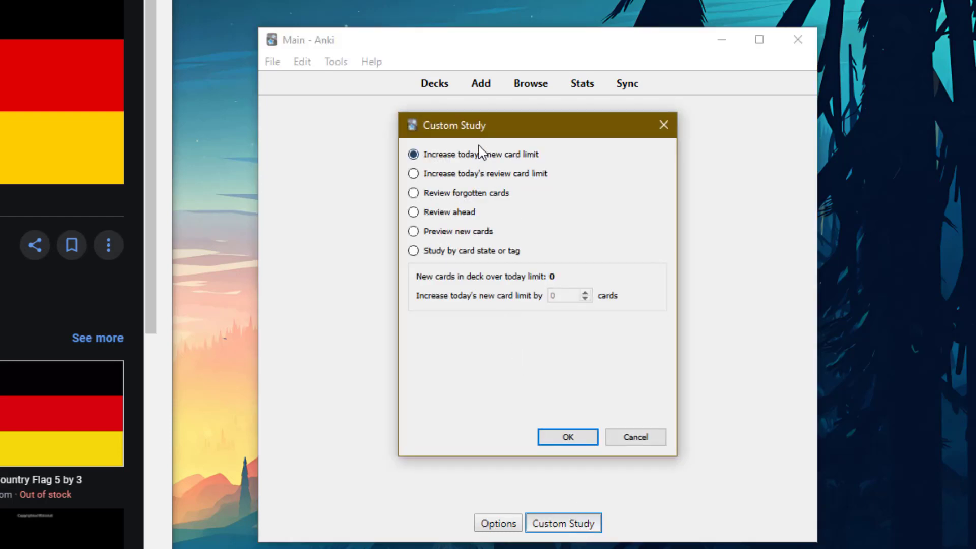
{"action": "left_click", "coordinate": [482, 256]}
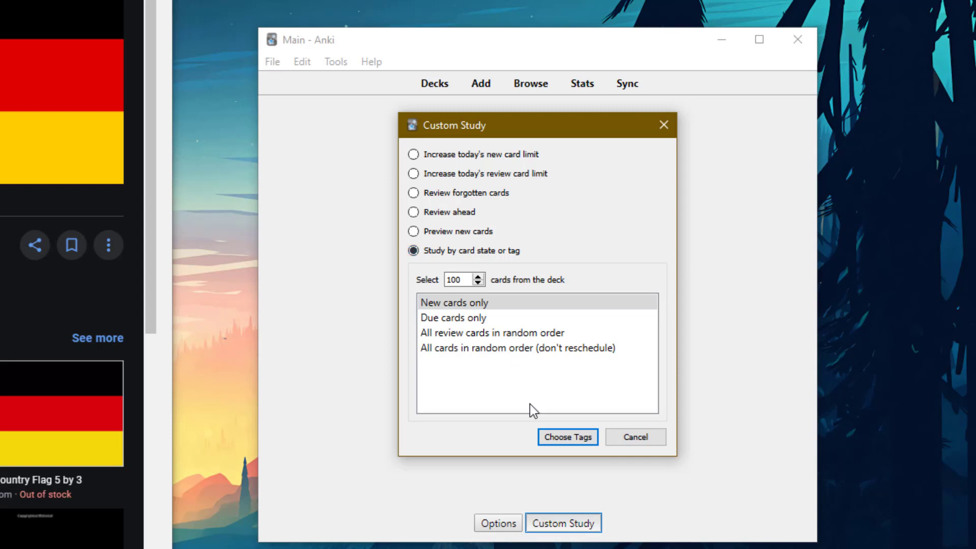
{"action": "left_click", "coordinate": [576, 438]}
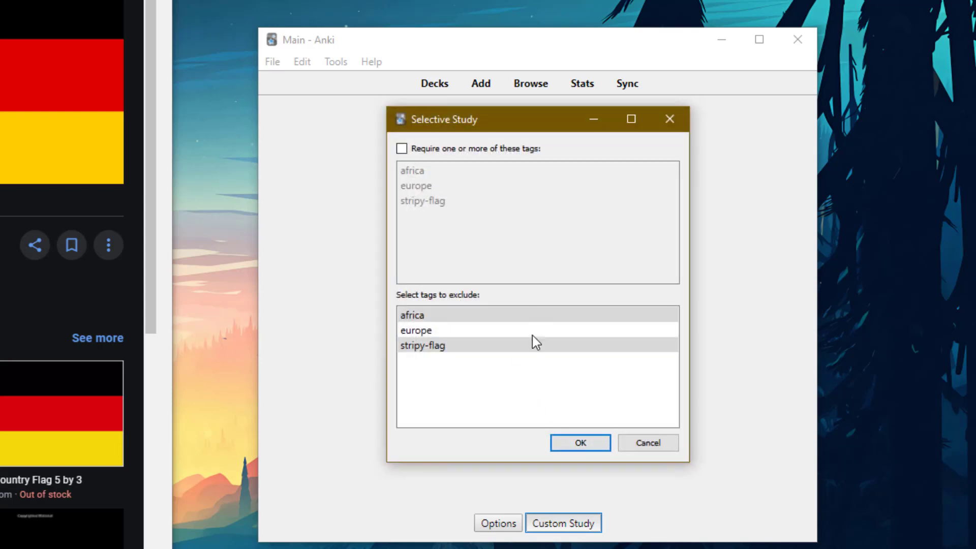
{"action": "left_click", "coordinate": [480, 153]}
{"action": "left_click", "coordinate": [450, 316]}
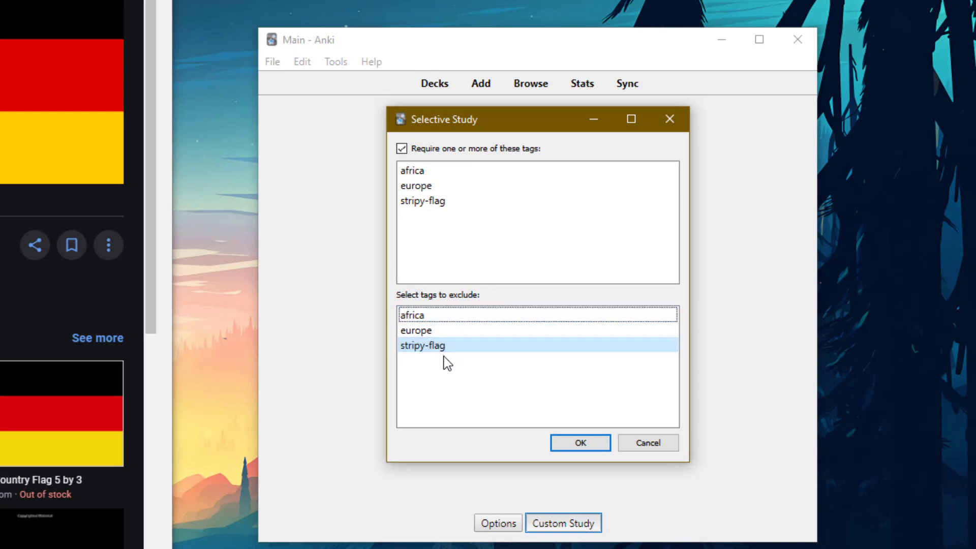
{"action": "left_click", "coordinate": [471, 346]}
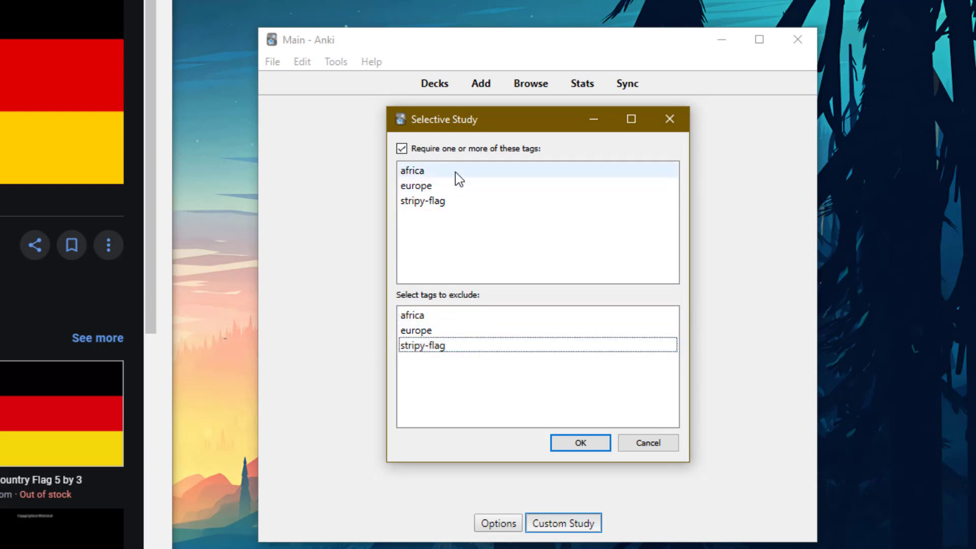
{"action": "left_click", "coordinate": [457, 171]}
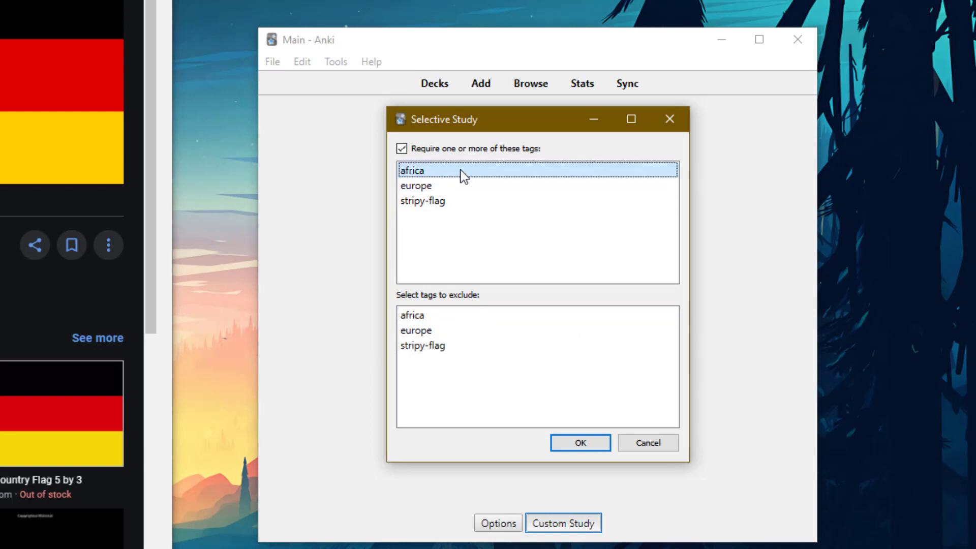
{"action": "left_click", "coordinate": [455, 204]}
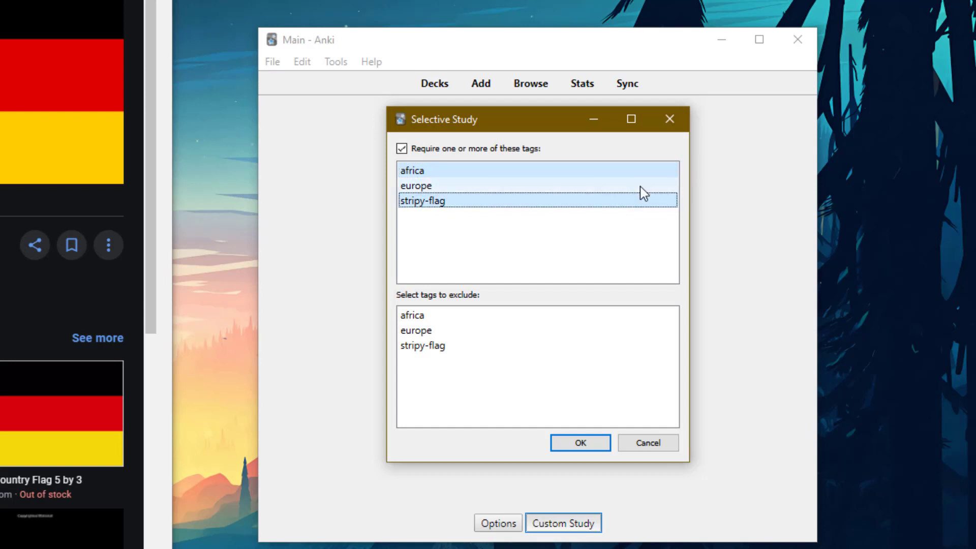
{"action": "left_click", "coordinate": [570, 443]}
{"action": "left_click", "coordinate": [438, 89]}
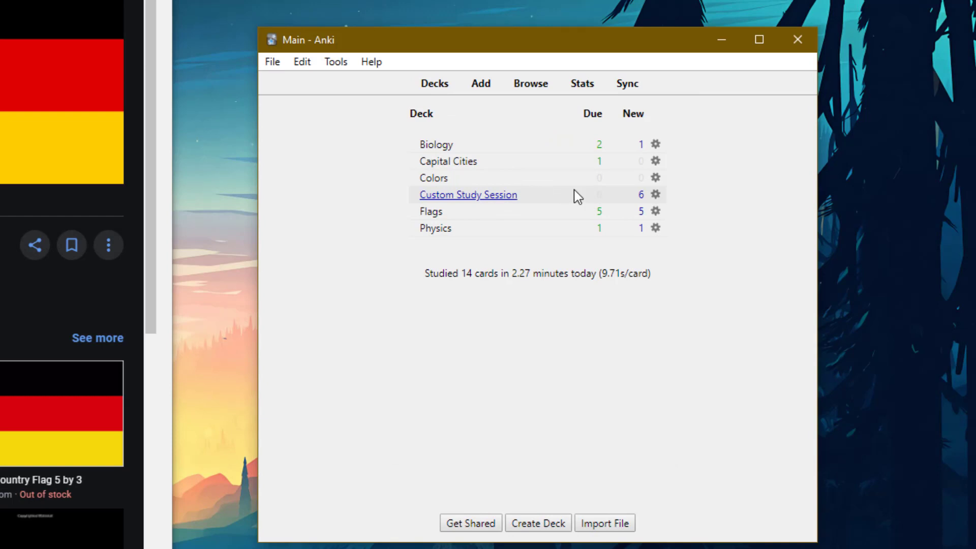
Study the Custom Study Session, answering the South Africa and Ghana cards, then return to the deck list.
{"action": "left_click", "coordinate": [656, 194]}
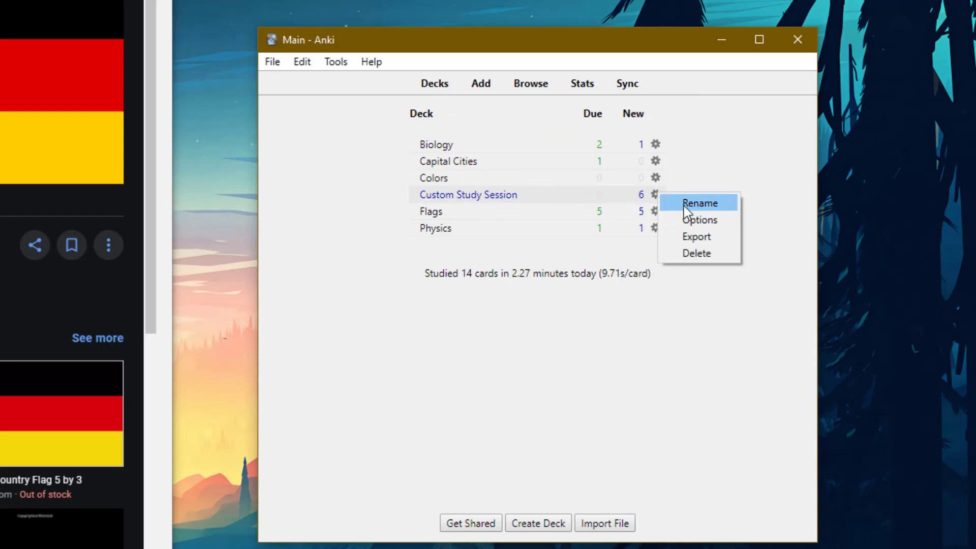
{"action": "left_click", "coordinate": [731, 178]}
{"action": "left_click", "coordinate": [508, 198]}
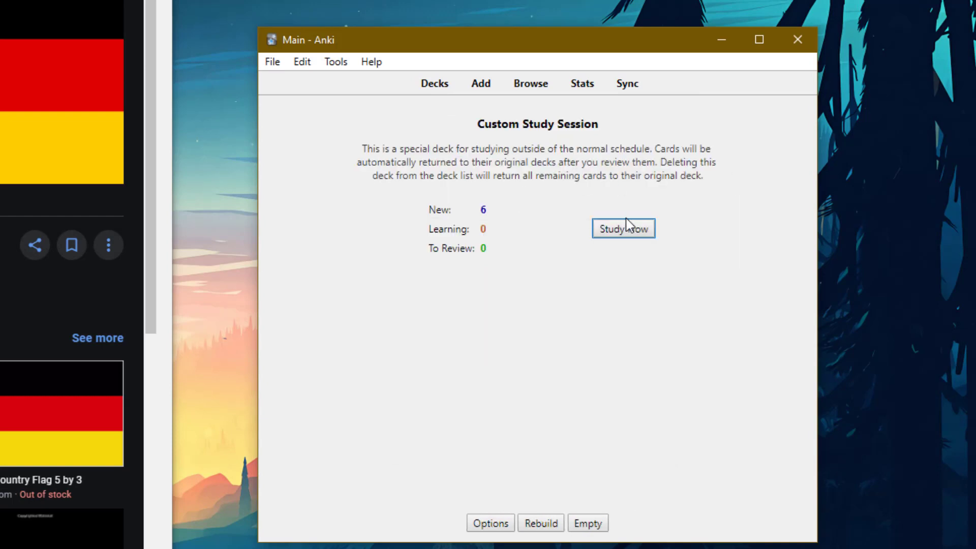
{"action": "left_click", "coordinate": [626, 228]}
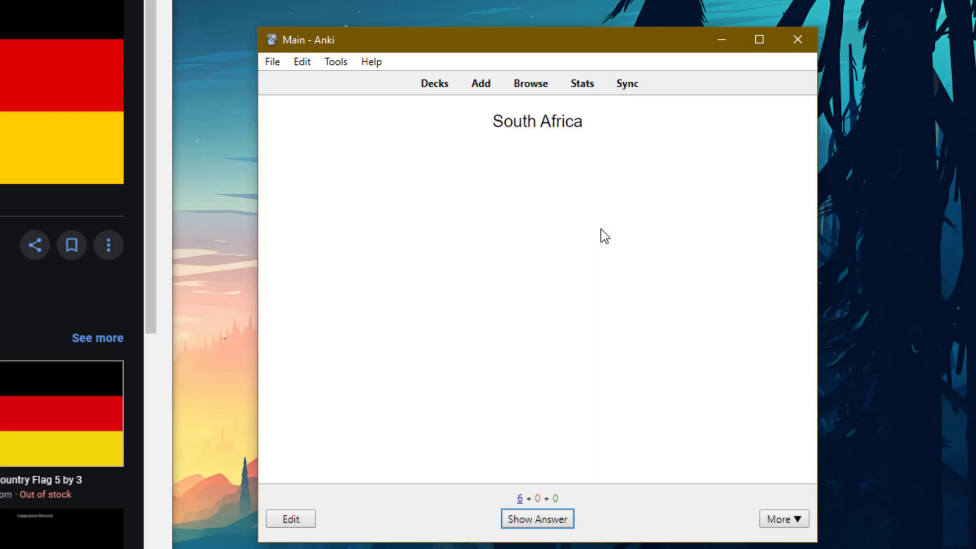
{"action": "key", "text": "space"}
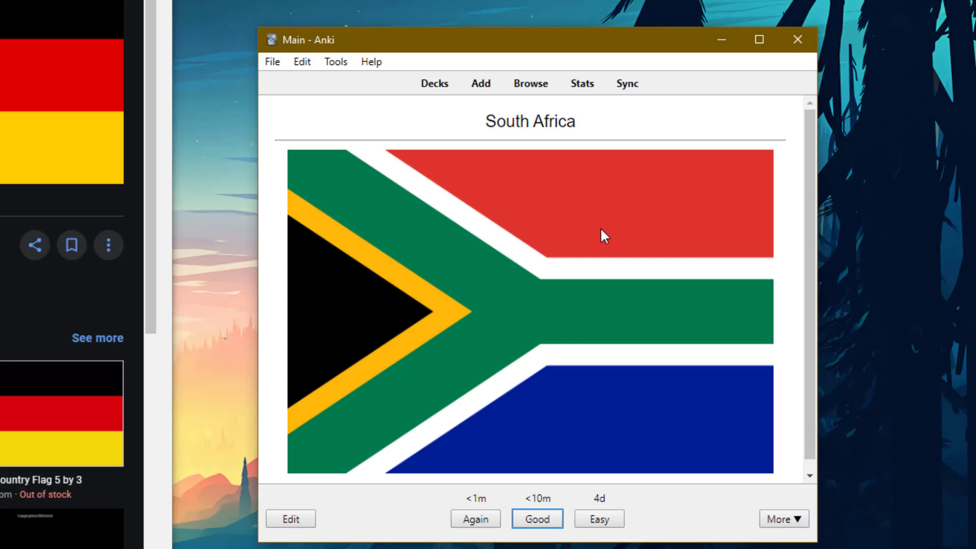
{"action": "key", "text": "space"}
{"action": "key", "text": "space"}
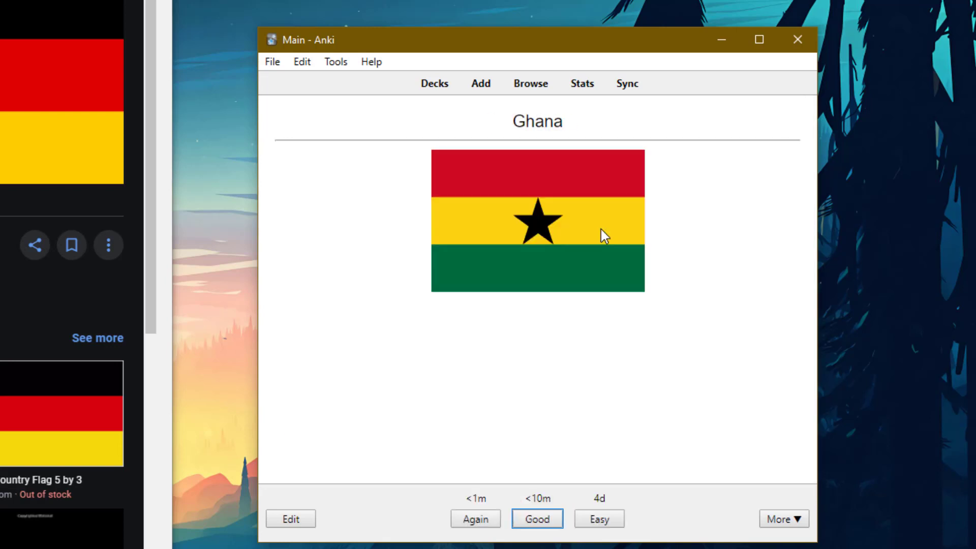
{"action": "key", "text": "space"}
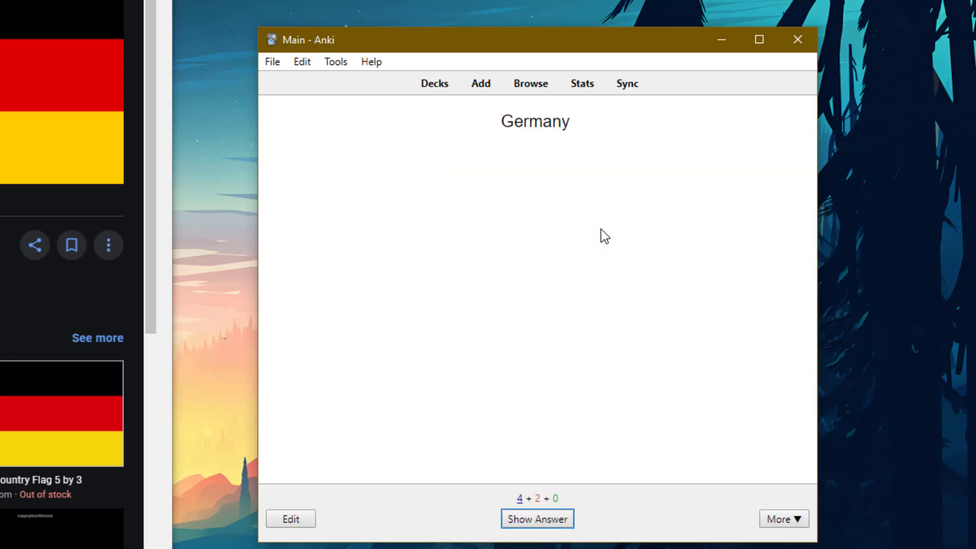
{"action": "key", "text": "d"}
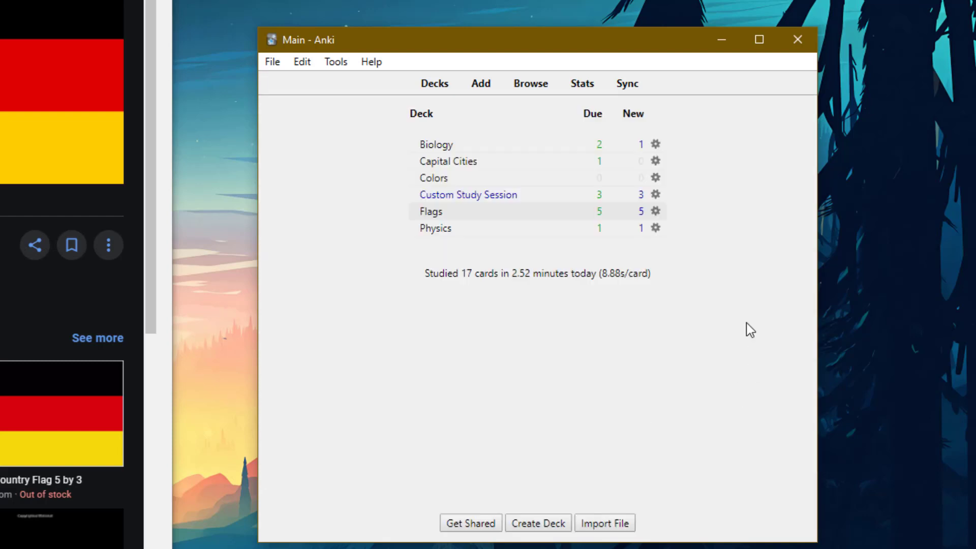
Delete the old Custom Study Session and start a Flags custom study by card state or tag.
{"action": "left_click", "coordinate": [656, 196]}
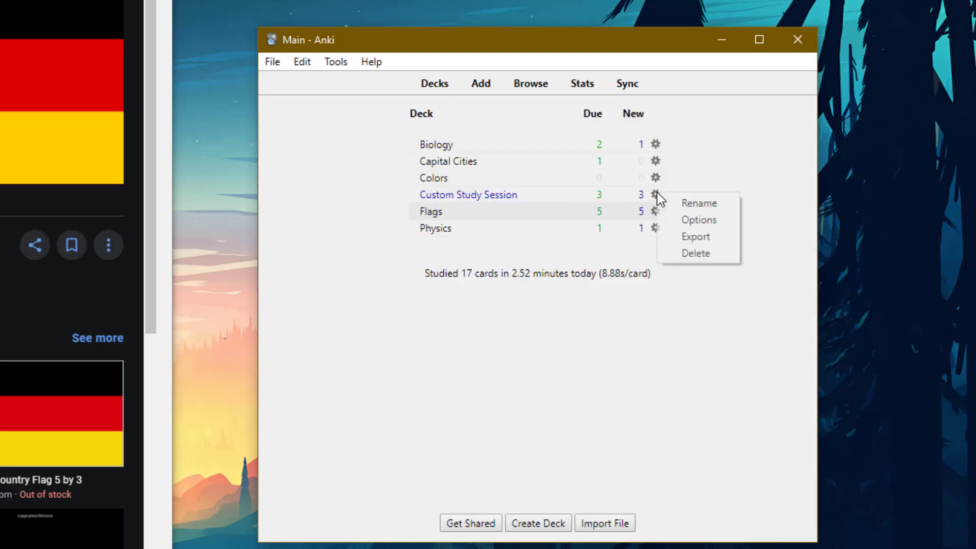
{"action": "left_click", "coordinate": [696, 253]}
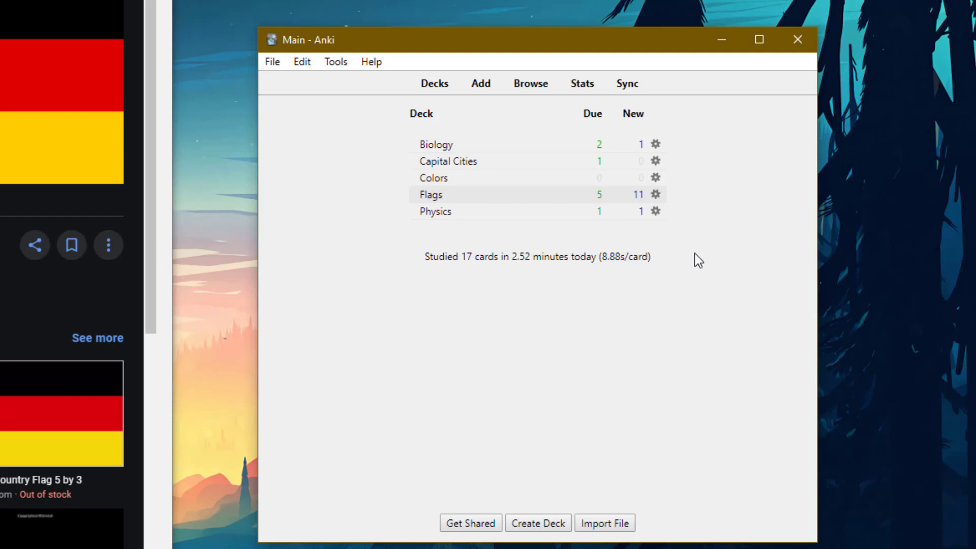
{"action": "left_click", "coordinate": [431, 194]}
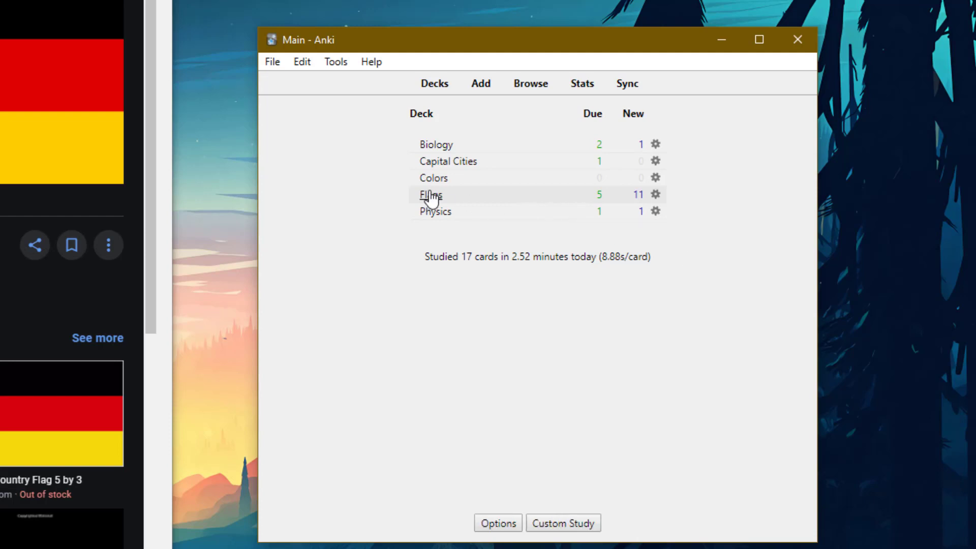
{"action": "left_click", "coordinate": [594, 523]}
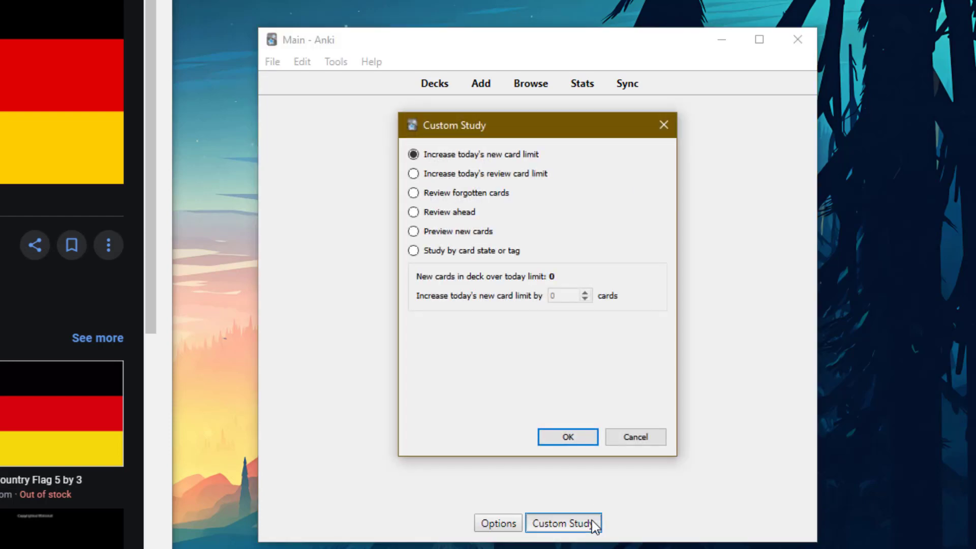
{"action": "left_click", "coordinate": [496, 250]}
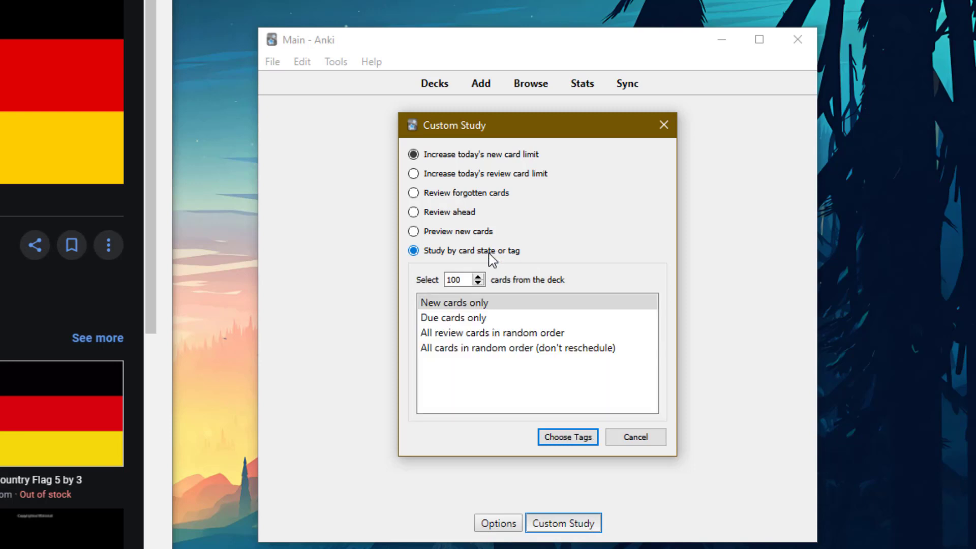
Choose all cards in random order, limit 500, with no required tags, and build the session.
{"action": "left_click", "coordinate": [538, 347]}
{"action": "double_click", "coordinate": [462, 278]}
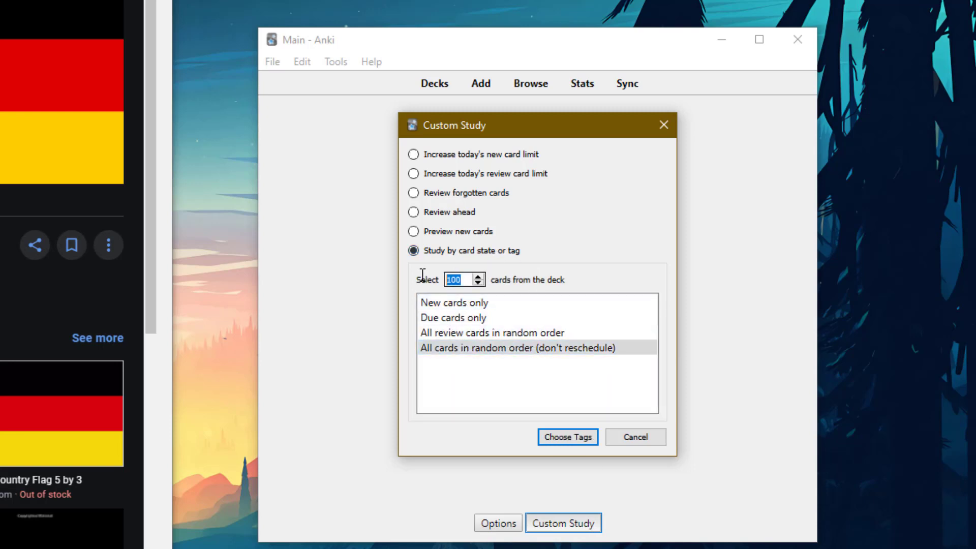
{"action": "type", "text": "500"}
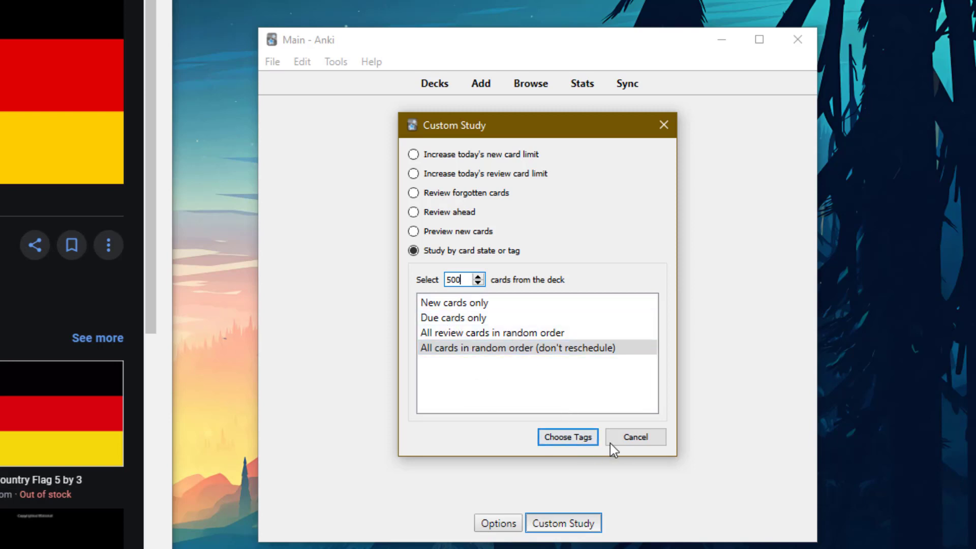
{"action": "left_click", "coordinate": [588, 440]}
{"action": "left_click", "coordinate": [448, 151]}
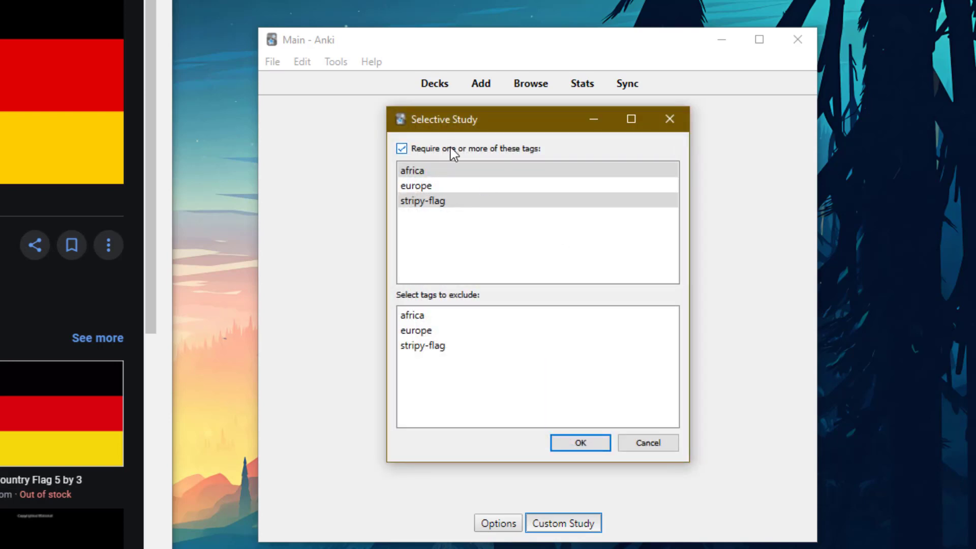
{"action": "left_click", "coordinate": [452, 147]}
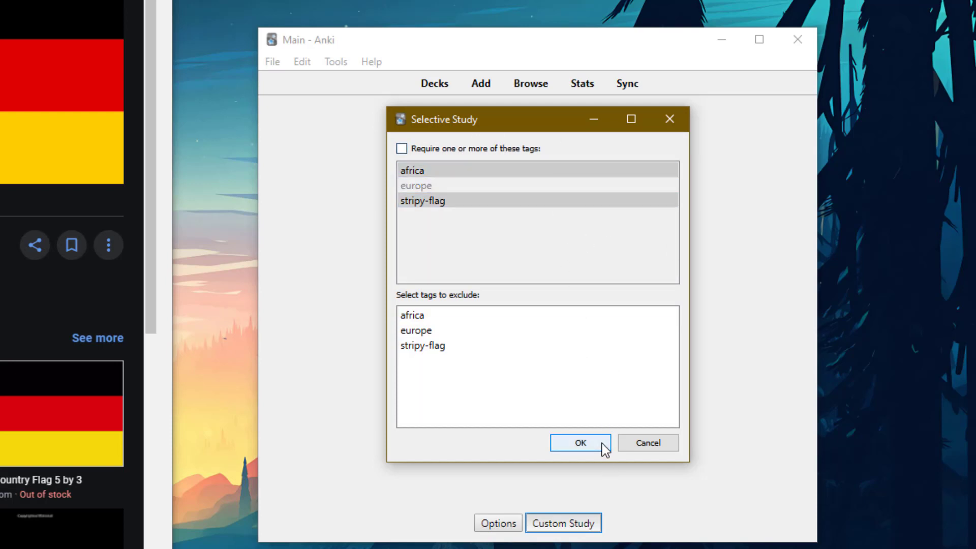
{"action": "left_click", "coordinate": [580, 443]}
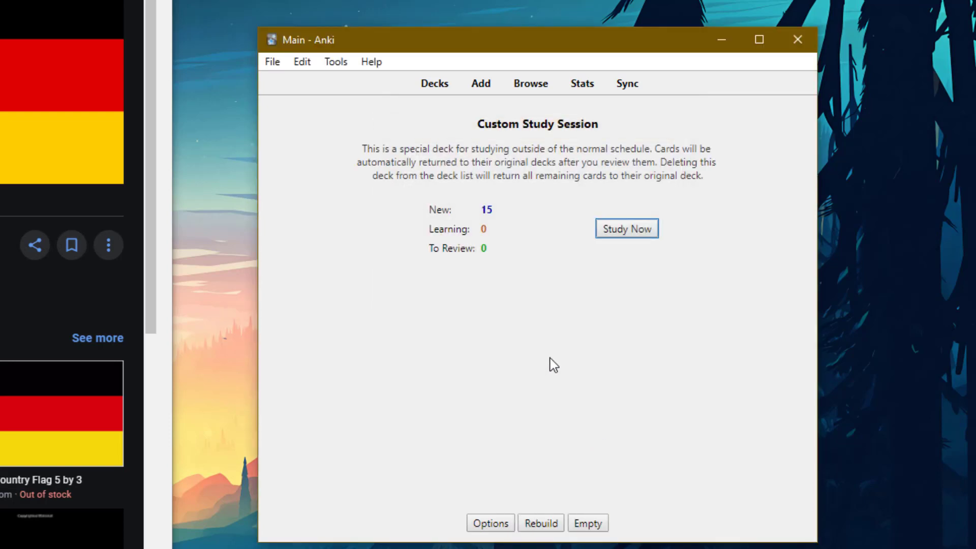
Start the new session to see the UK card, then go back to the deck list.
{"action": "key", "text": "Return"}
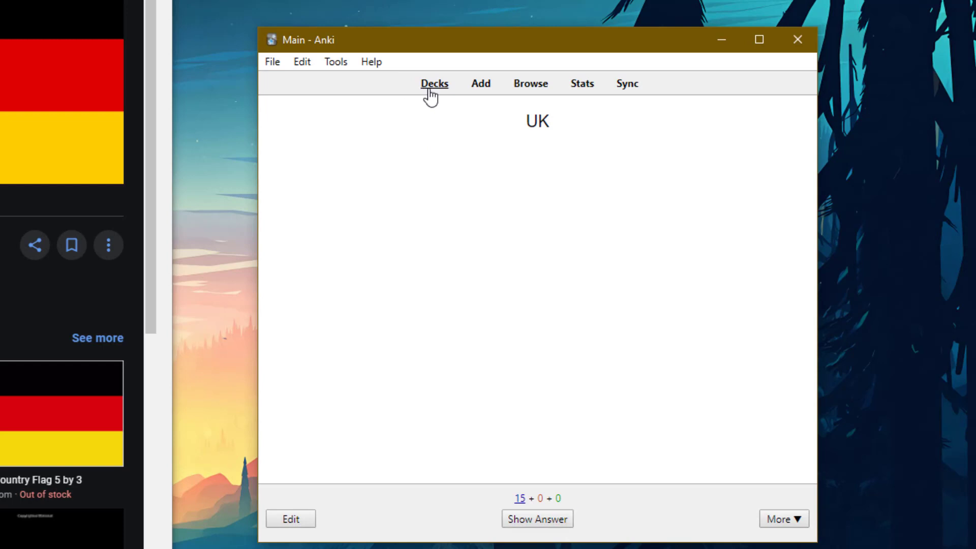
{"action": "left_click", "coordinate": [430, 89]}
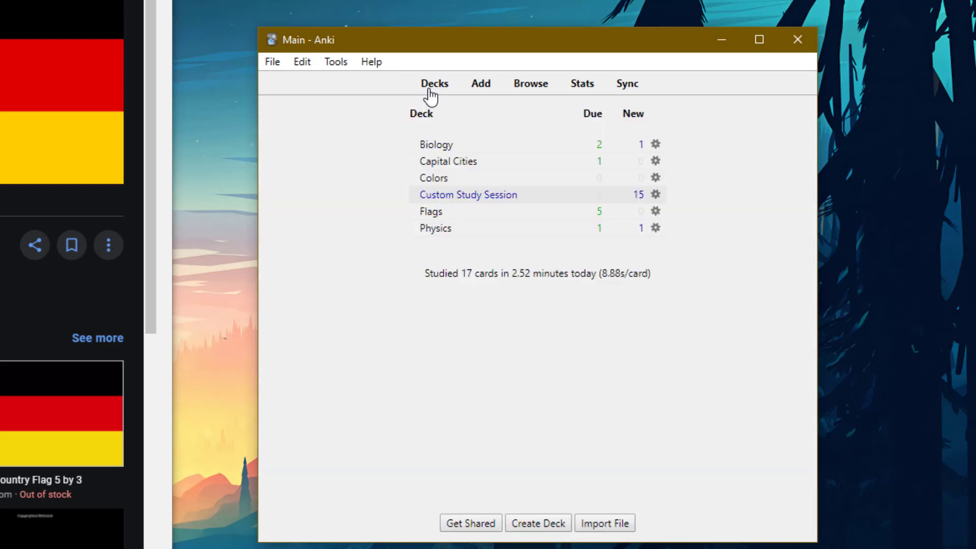